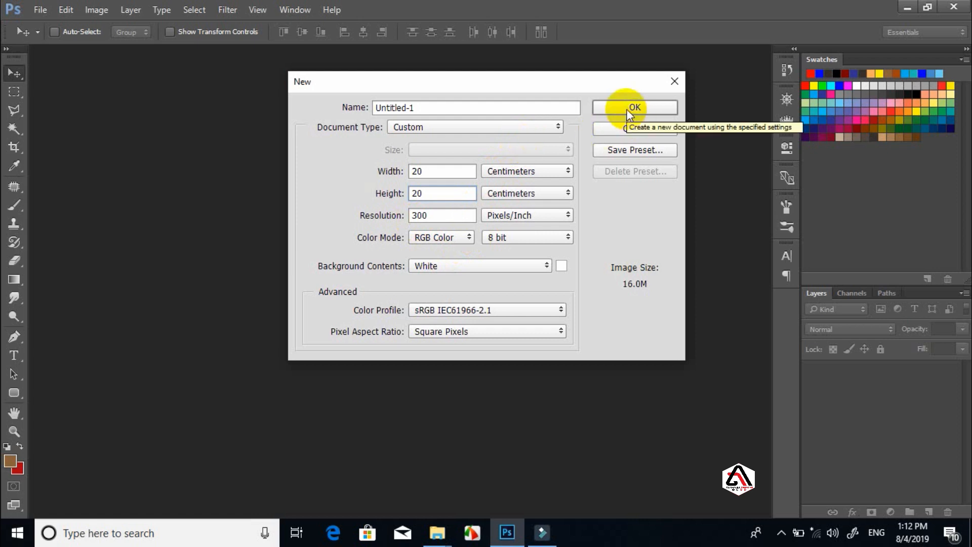
Confirm the new 20 × 20 cm, 300 ppi RGB document with a white background
click(627, 109)
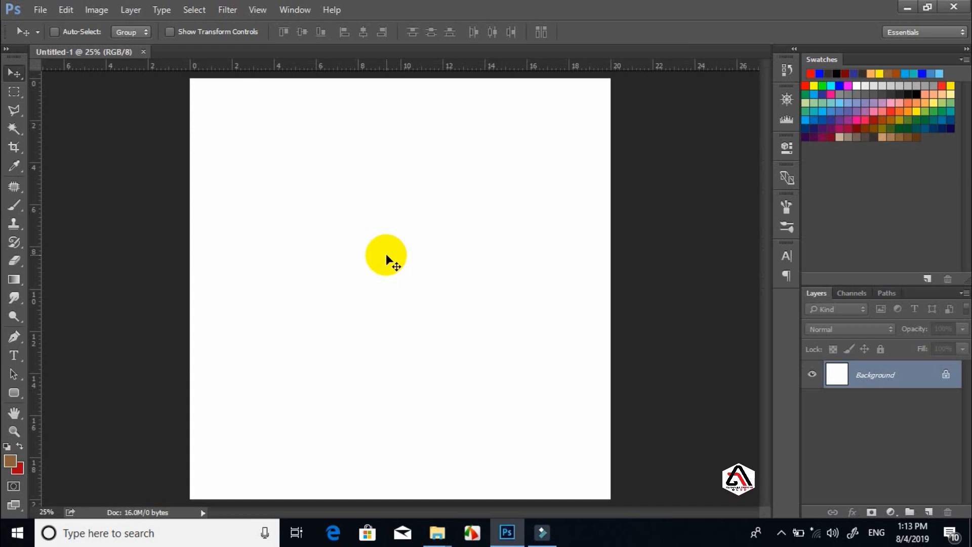
Place the blue-and-orange A logo file from the logos folder onto the canvas
click(427, 537)
click(485, 483)
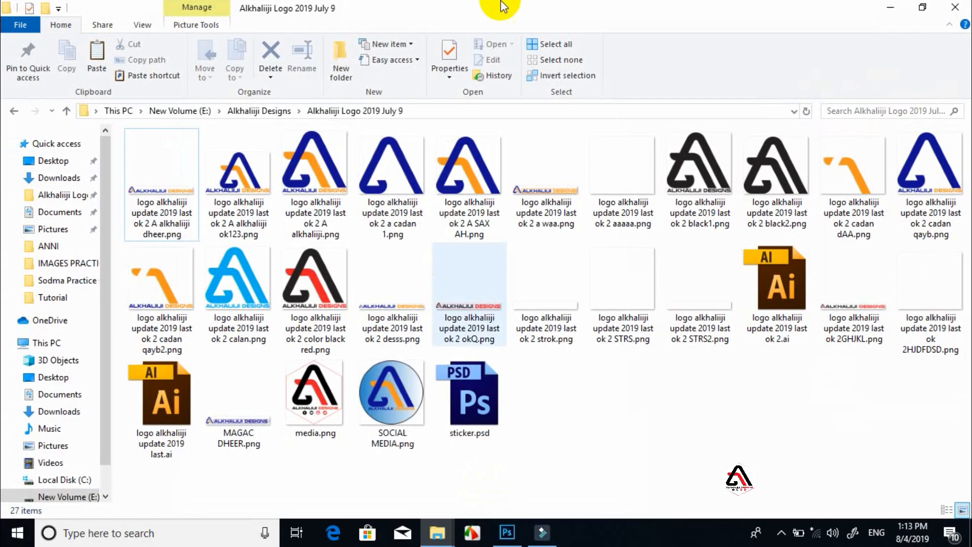
drag(528, 9, 642, 318)
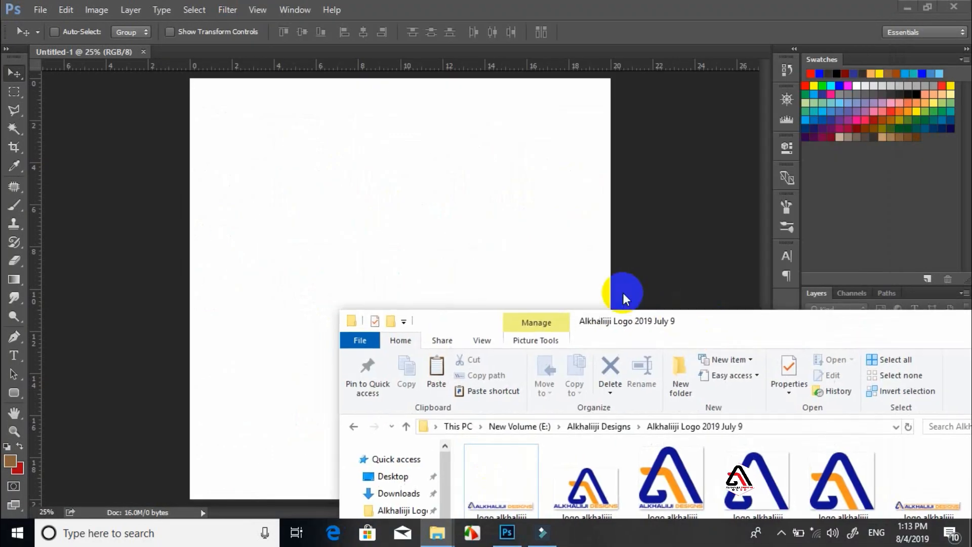
click(842, 472)
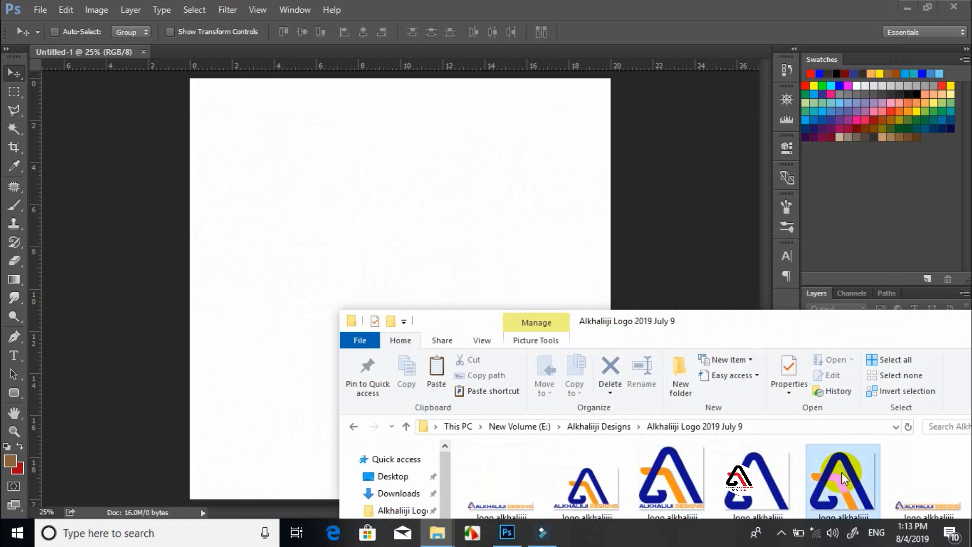
drag(840, 470, 363, 171)
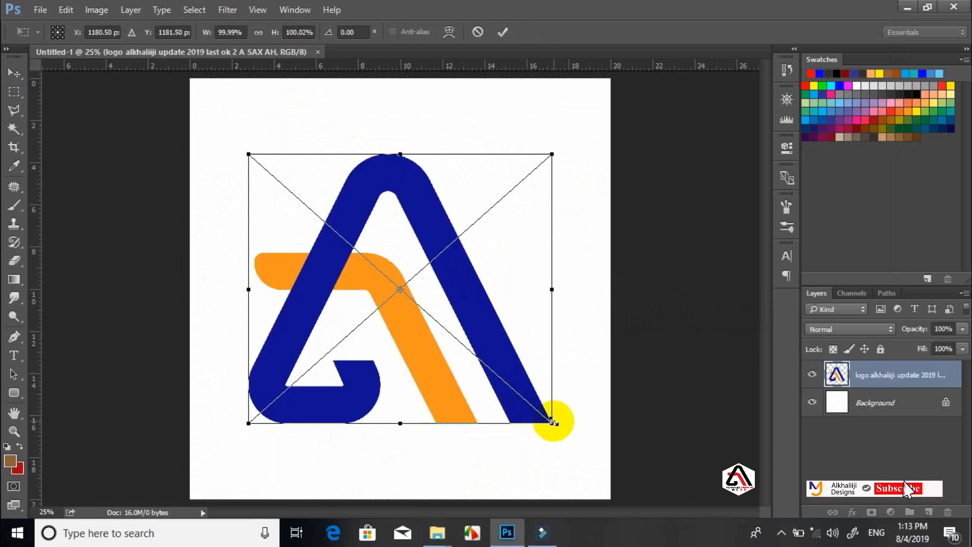
Scale the logo to about 38%, then draw a tall rounded rectangle near the page top
drag(554, 421, 347, 269)
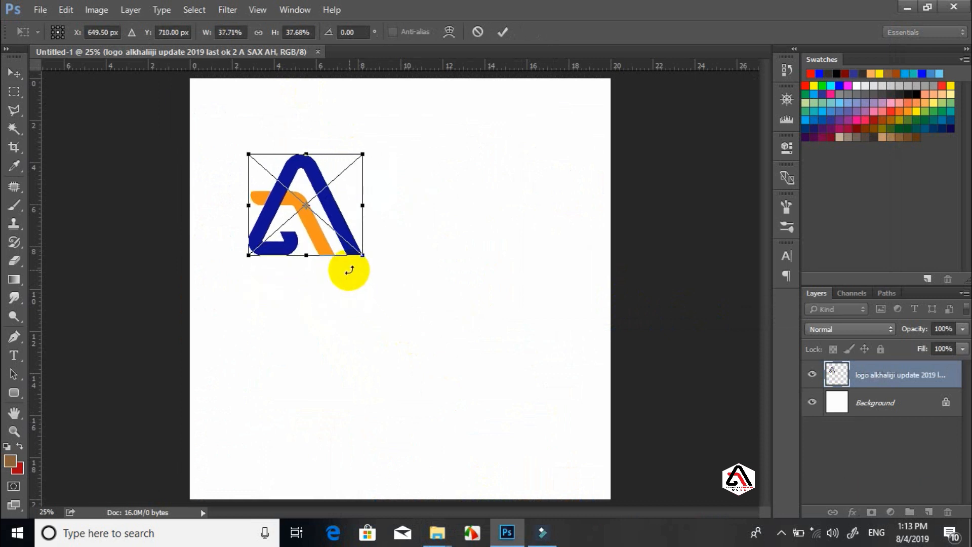
key(Return)
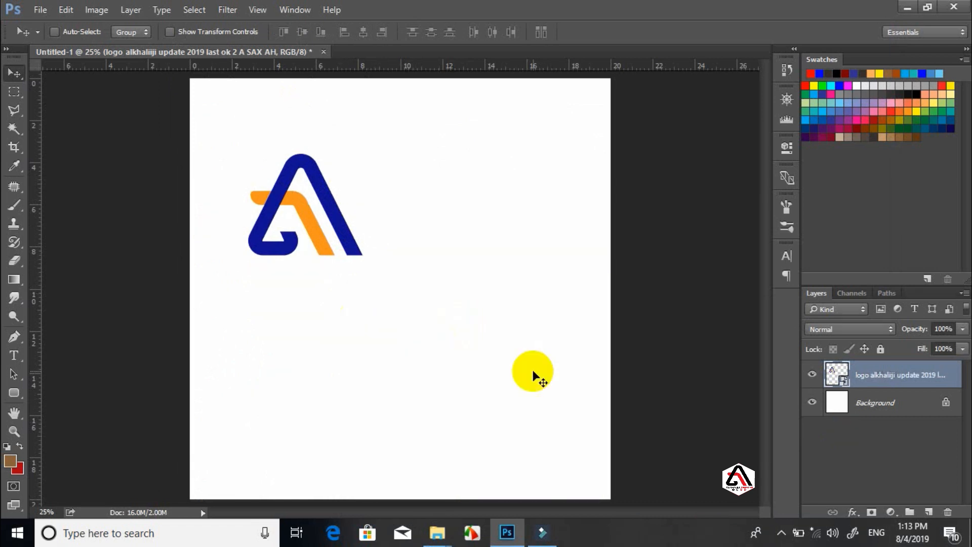
key(u)
drag(398, 79, 480, 369)
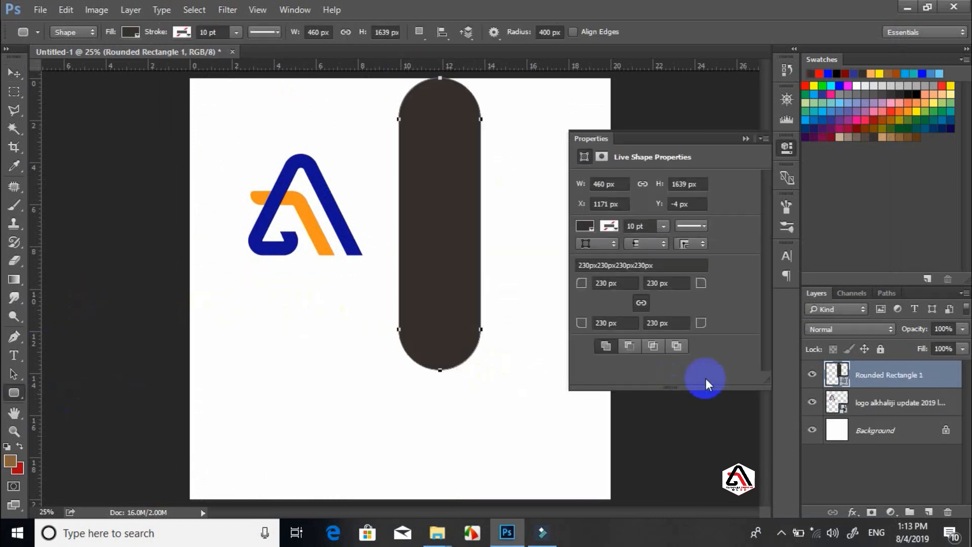
Rotate the rounded rectangle about -40° and stretch it into a band across the top-right corner
key(ctrl+t)
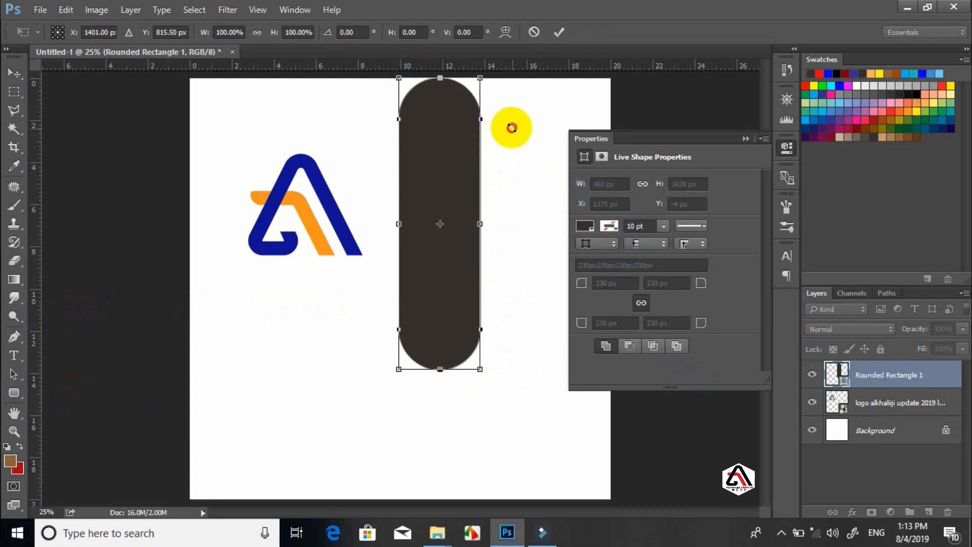
drag(512, 126, 432, 98)
drag(455, 236, 490, 194)
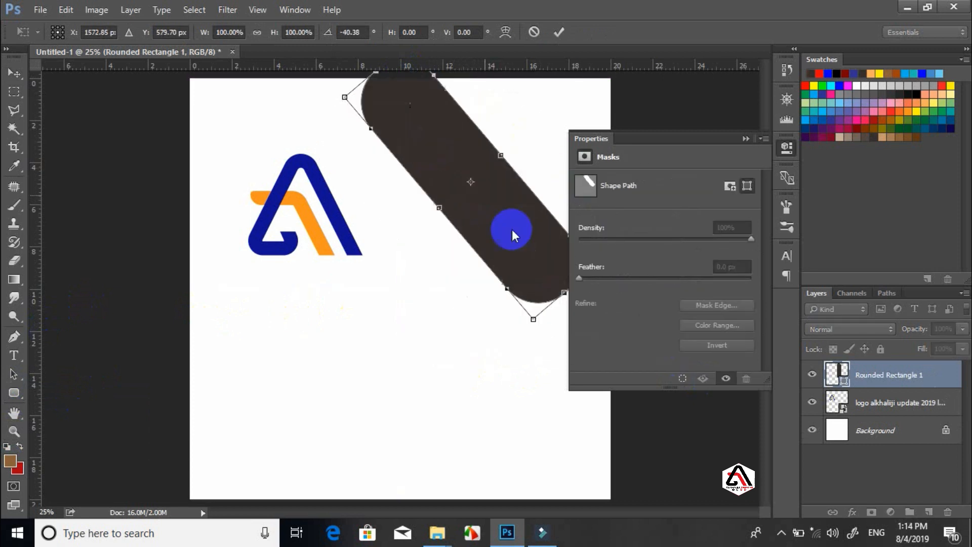
click(743, 138)
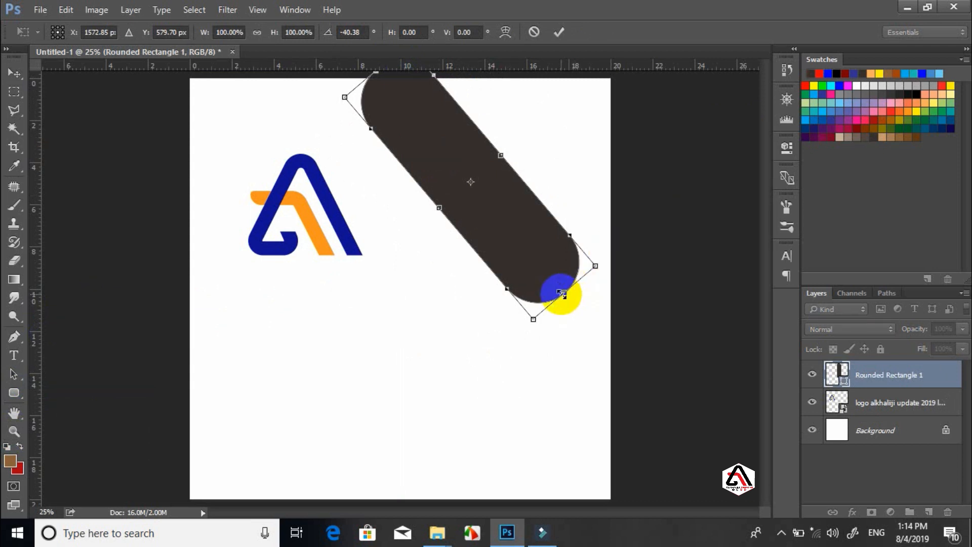
drag(560, 288, 579, 239)
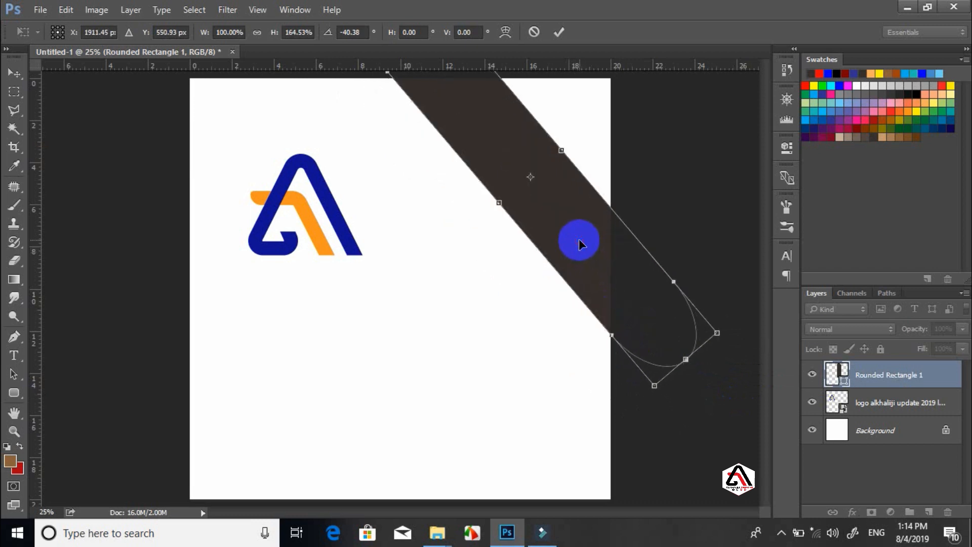
key(u)
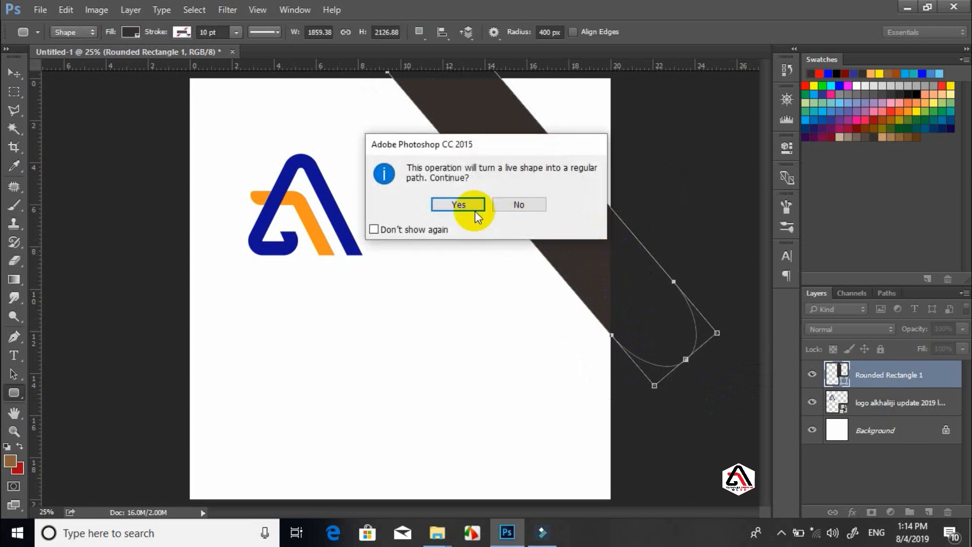
click(459, 204)
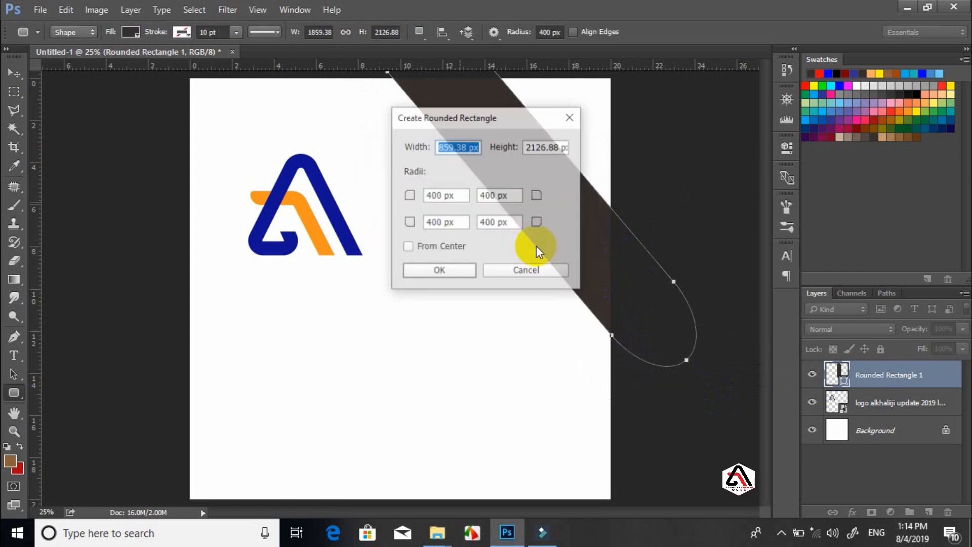
key(Return)
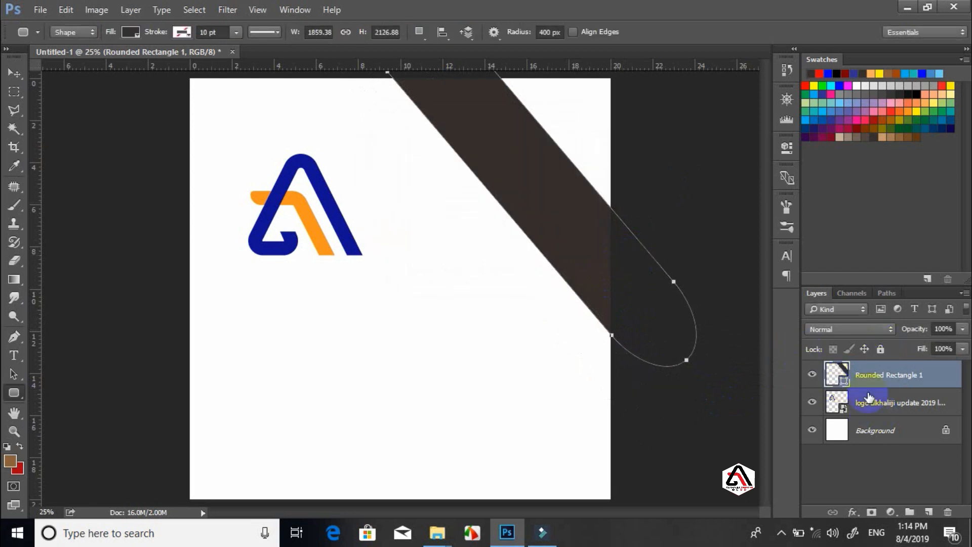
Fill the band with the logo's navy blue #0e1192
double_click(842, 384)
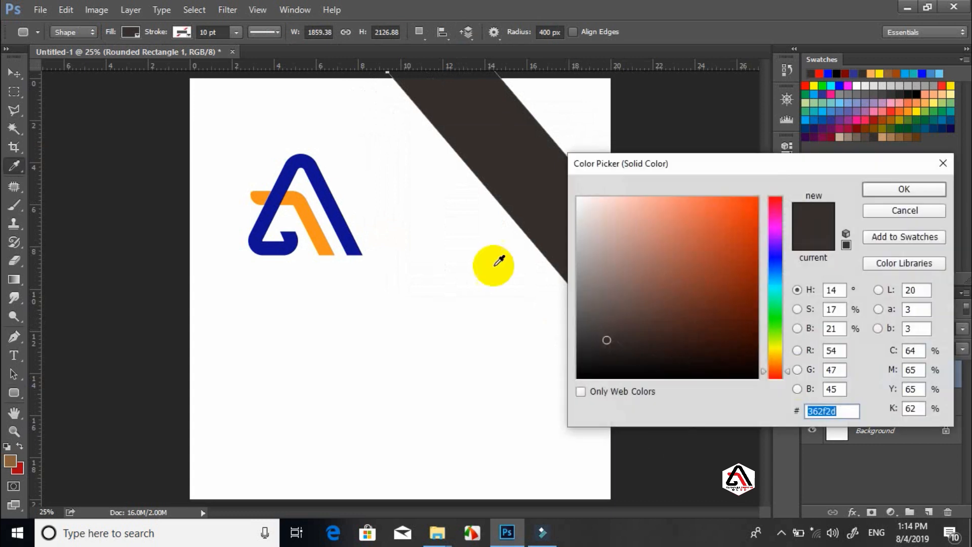
click(278, 202)
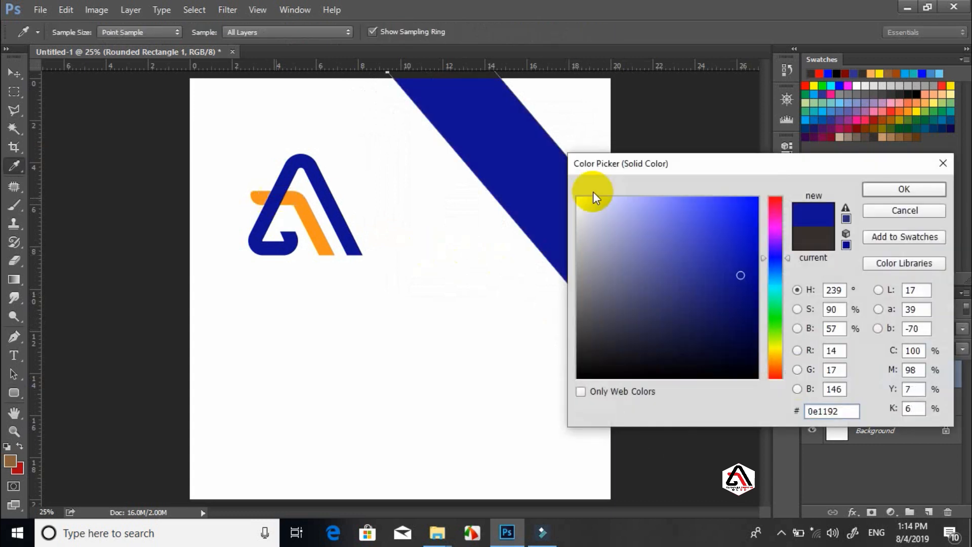
click(888, 189)
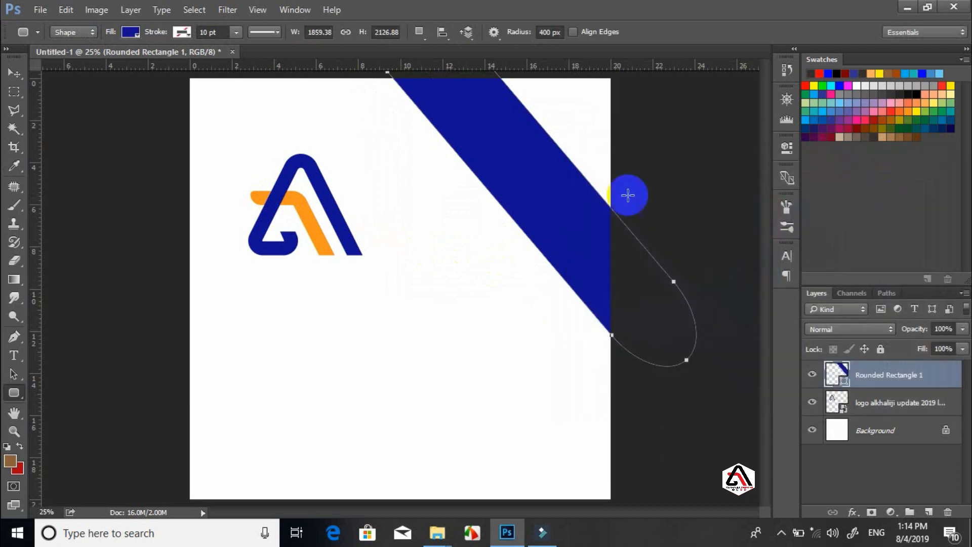
click(21, 75)
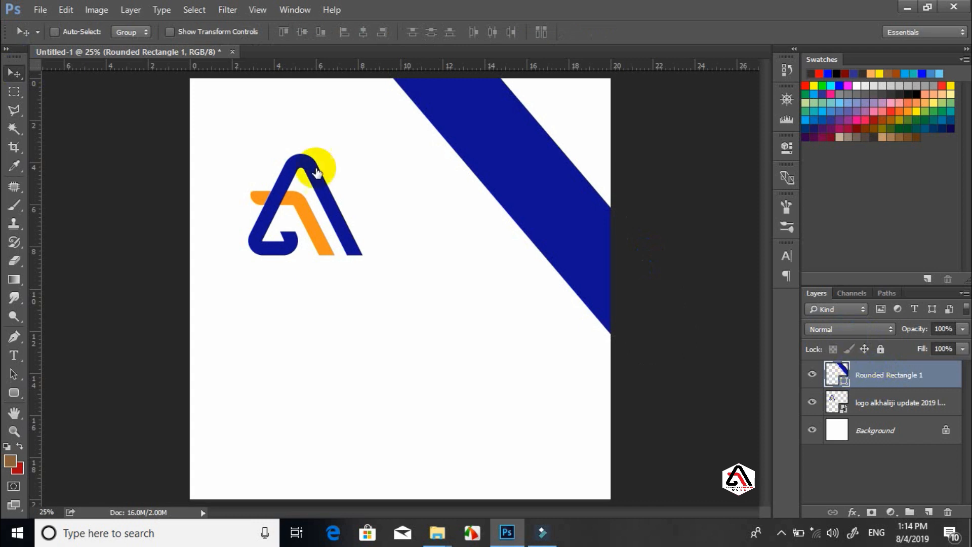
Duplicate the navy band, offset the copy up-right, and recolour it with the logo's orange
key(ctrl+j)
drag(546, 221, 620, 174)
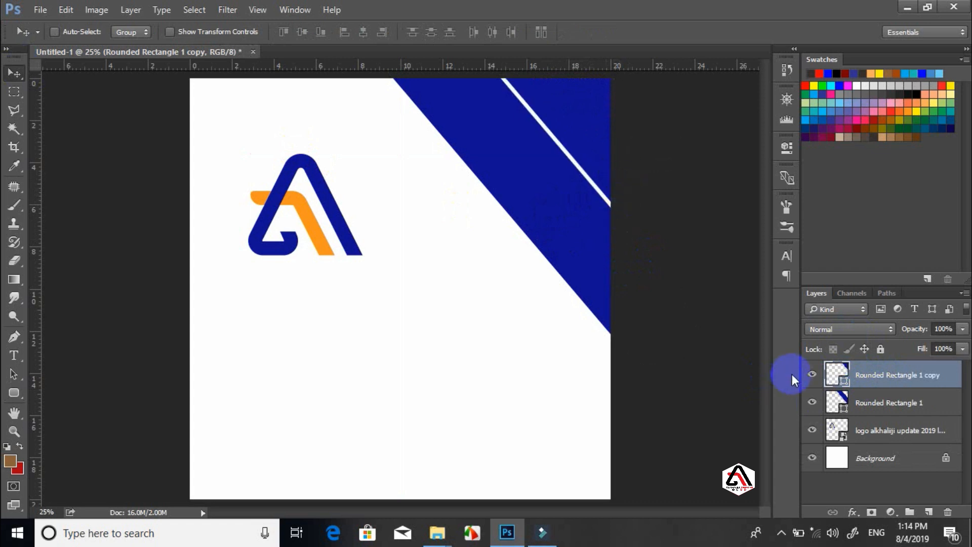
click(882, 405)
key(shift+Up)
key(shift+Up)
key(shift+Up)
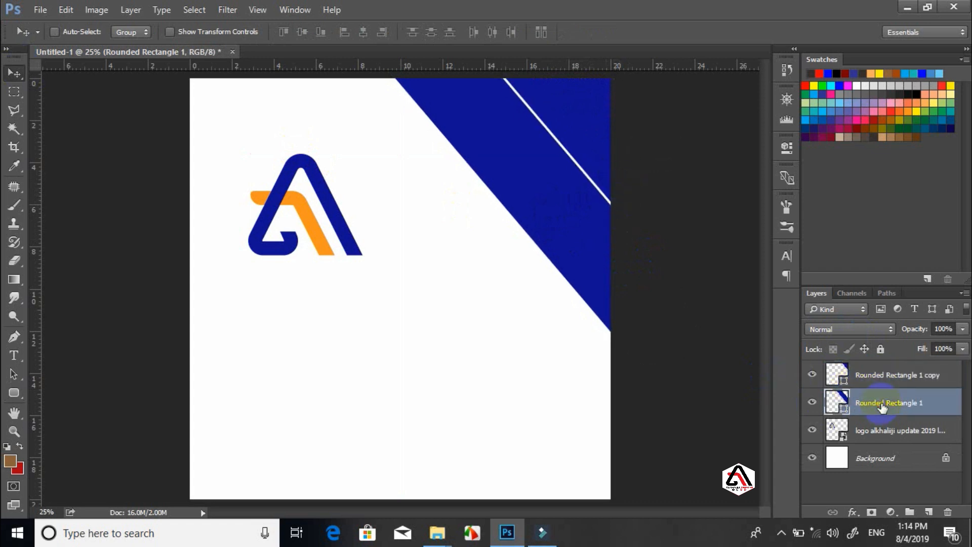
double_click(844, 381)
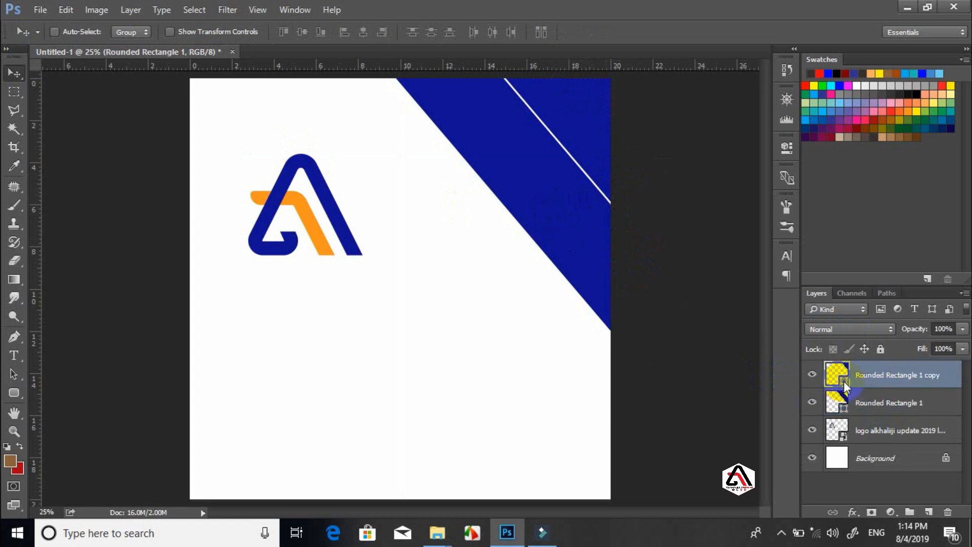
click(291, 199)
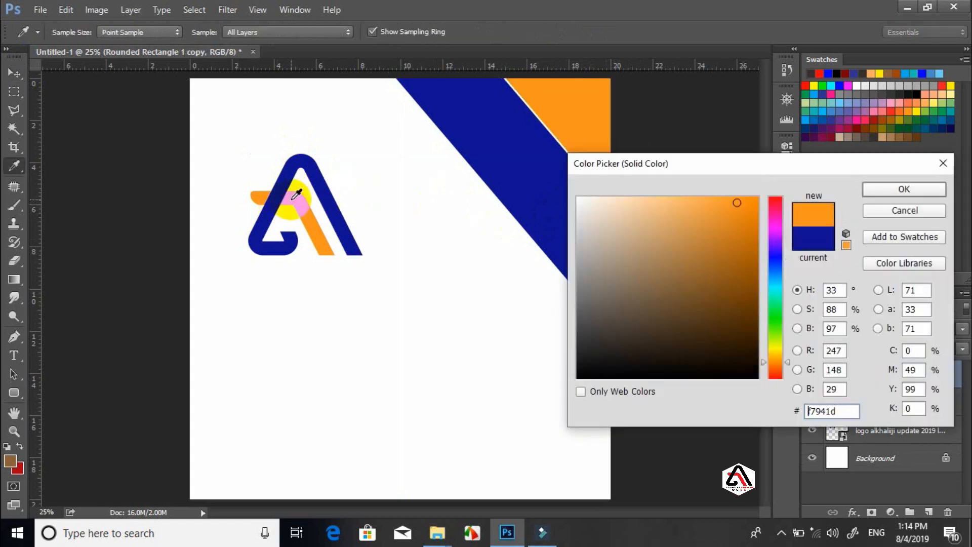
click(883, 190)
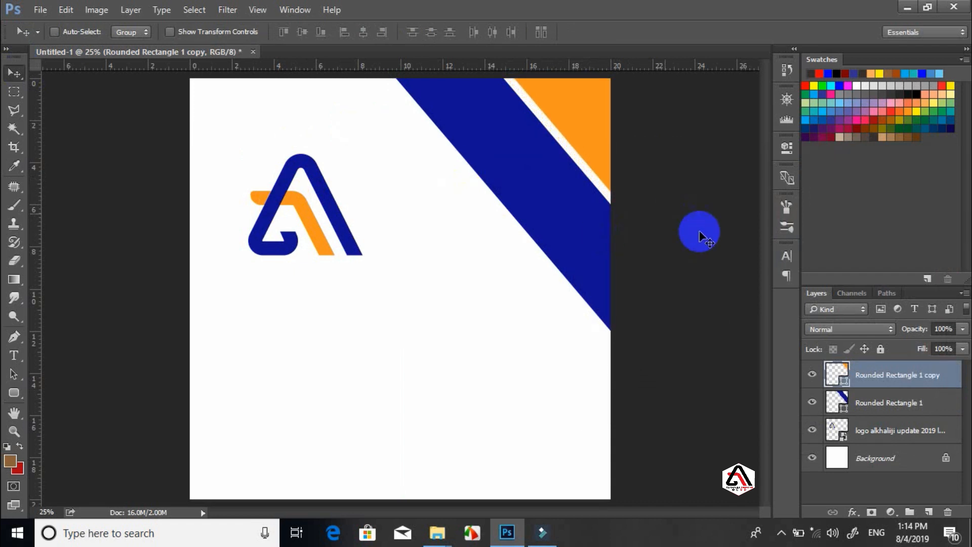
Move the logo up and left toward the top-left corner
click(870, 435)
drag(252, 197, 231, 152)
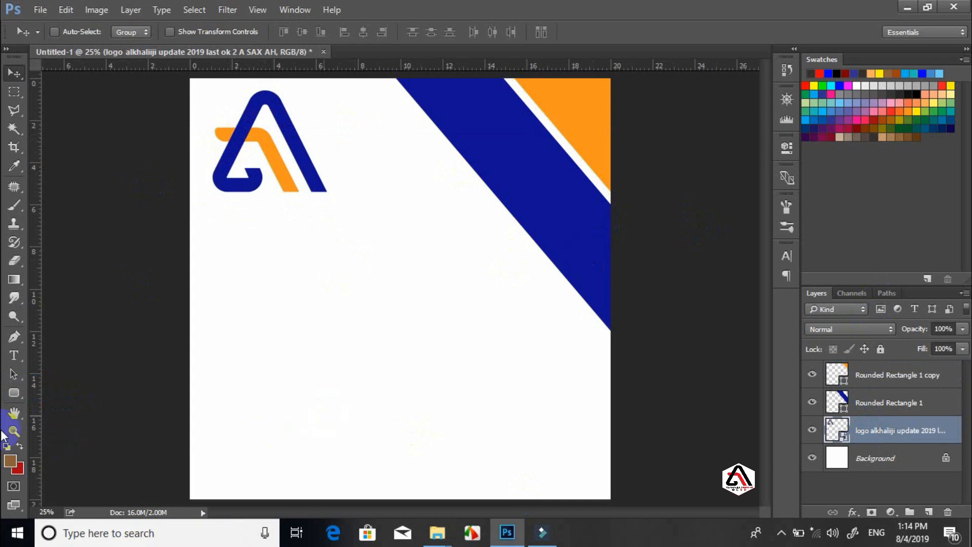
click(23, 391)
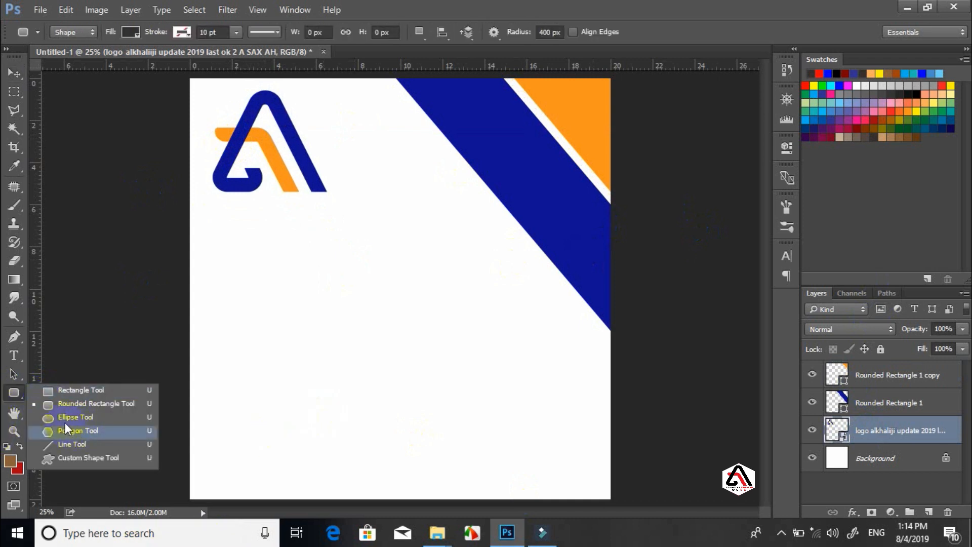
Draw a dark circle below the logo and duplicate it to the right
click(63, 417)
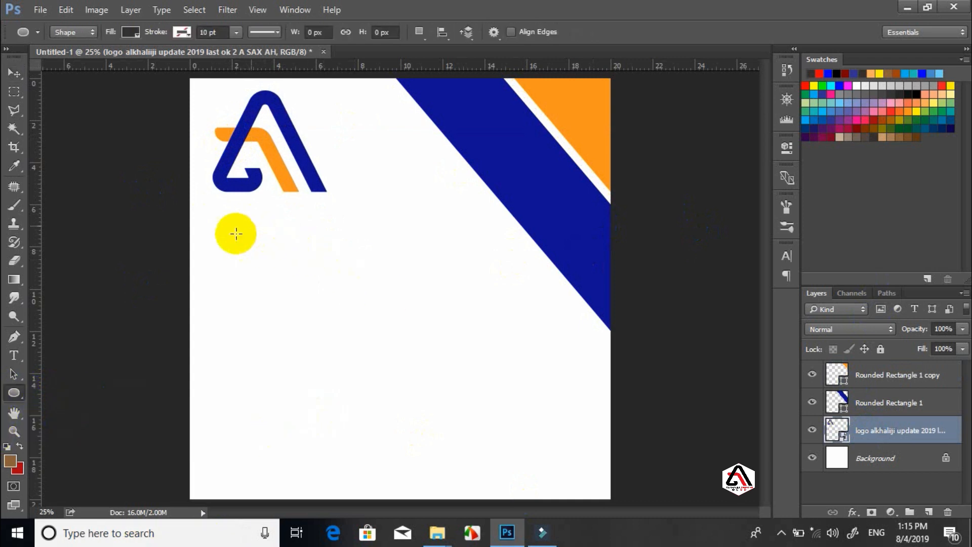
drag(216, 230, 349, 425)
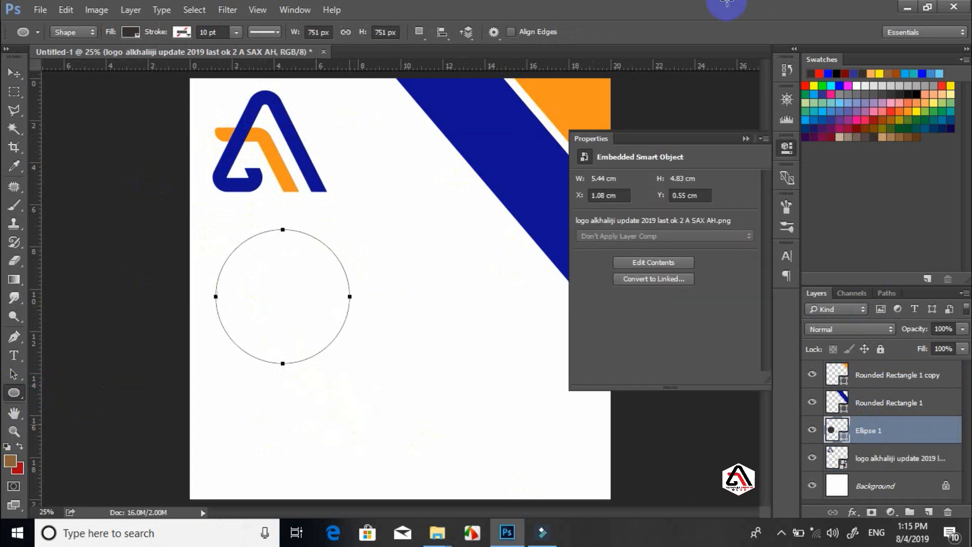
click(744, 138)
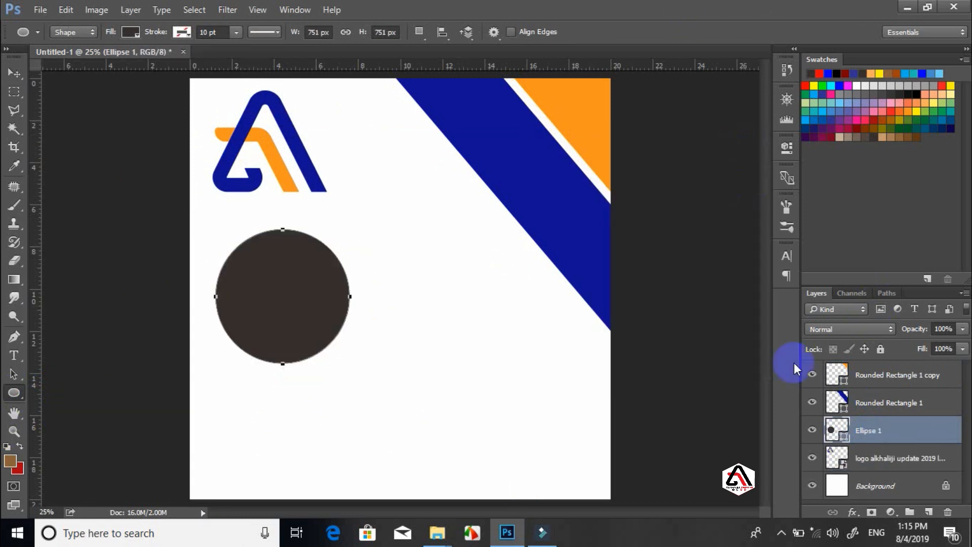
click(13, 74)
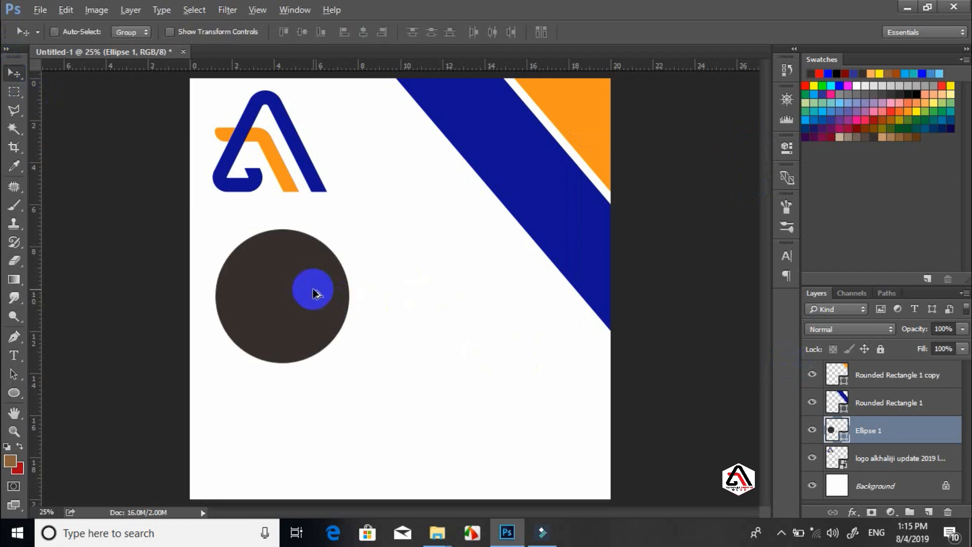
drag(314, 293, 388, 383)
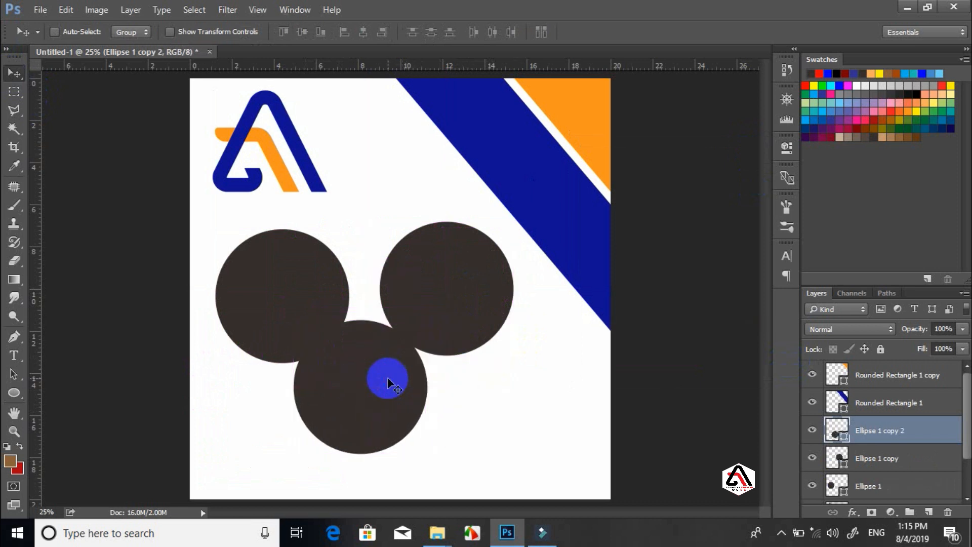
Shrink the lower circle to about 78% and shift it right and down
key(ctrl+t)
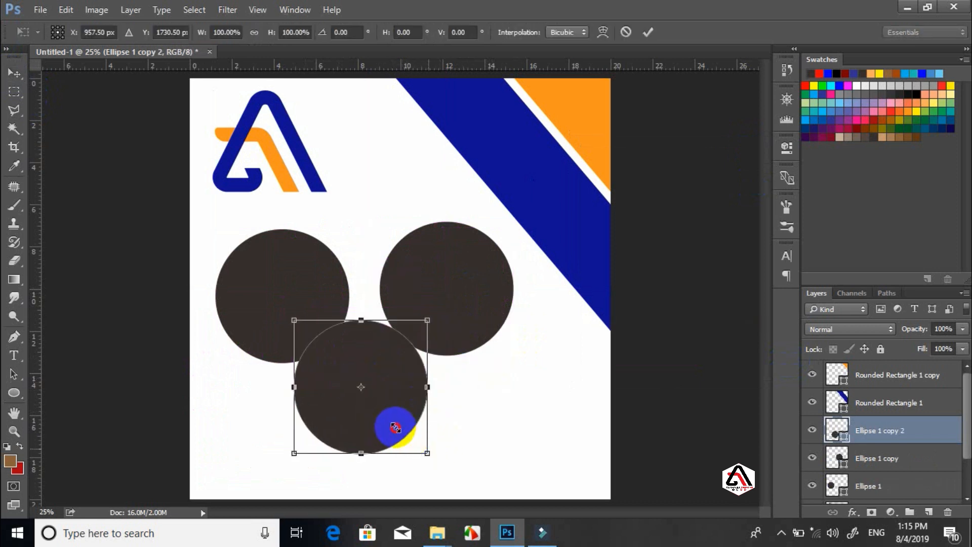
drag(427, 454, 398, 424)
drag(368, 386, 395, 388)
key(Return)
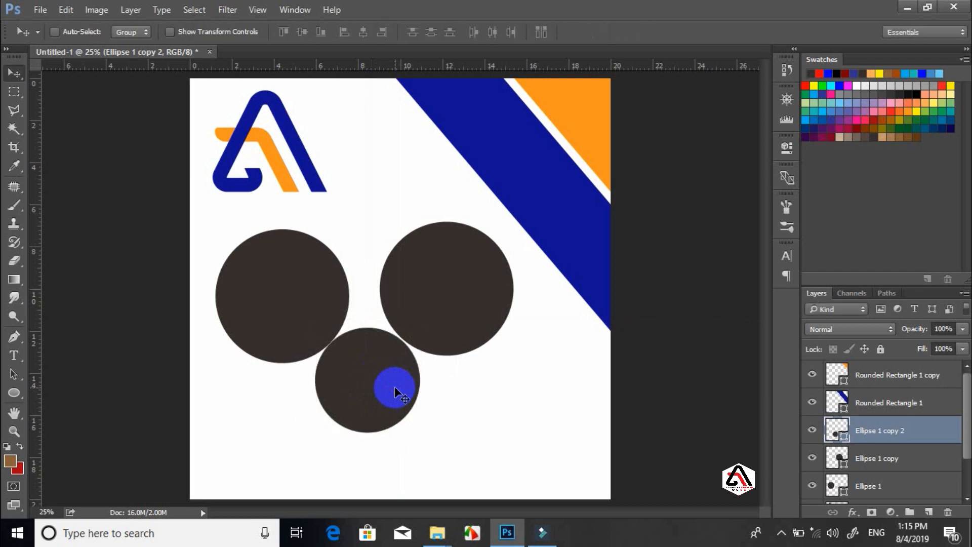
key(Right)
key(Right)
key(Down)
key(Down)
key(Down)
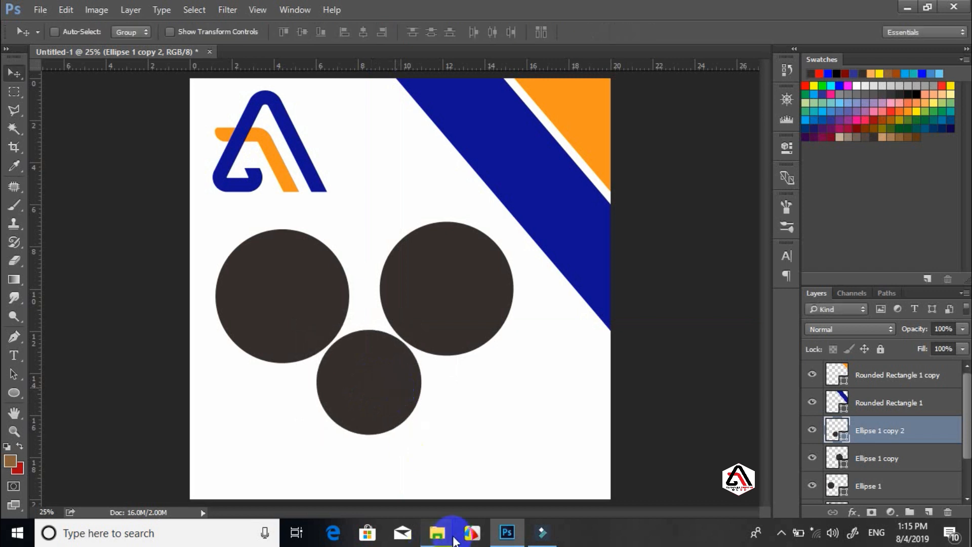
mouse_move(437, 532)
click(395, 448)
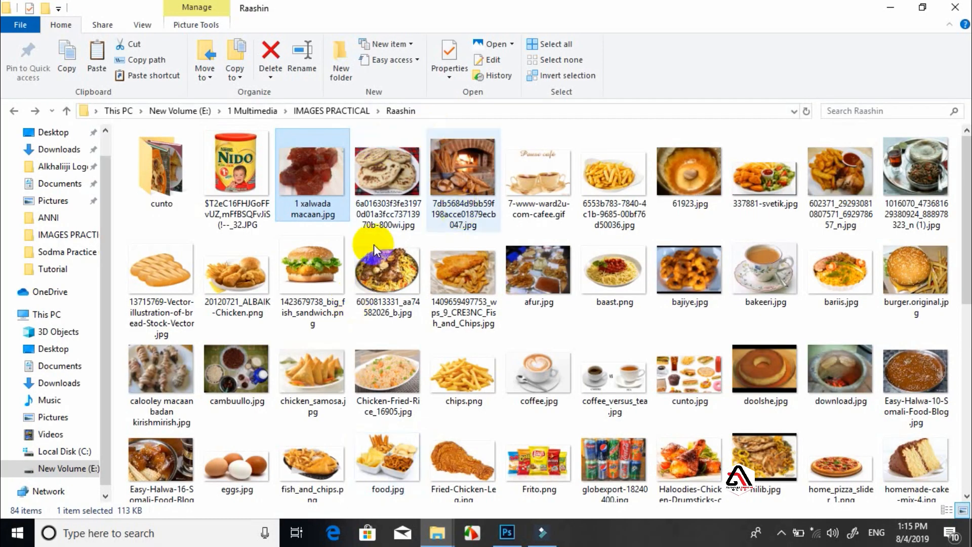
mouse_move(306, 272)
mouse_down()
mouse_move(481, 503)
mouse_move(547, 543)
mouse_move(508, 540)
mouse_move(303, 290)
mouse_up()
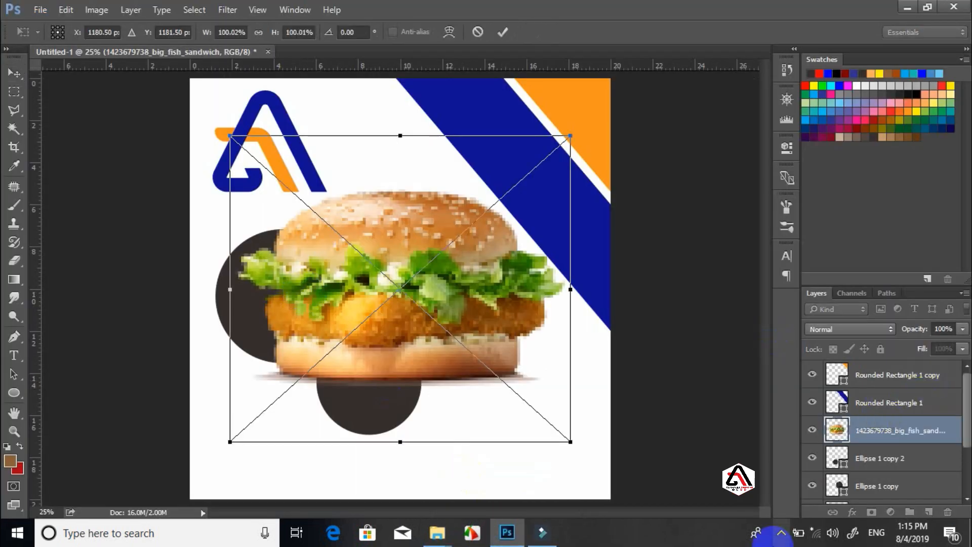
key(Return)
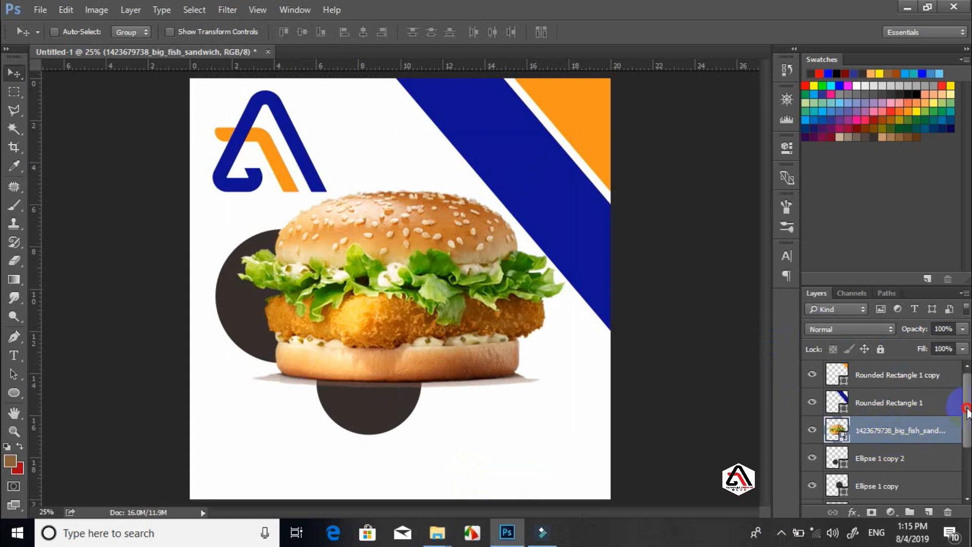
drag(967, 410, 959, 428)
drag(889, 392, 897, 449)
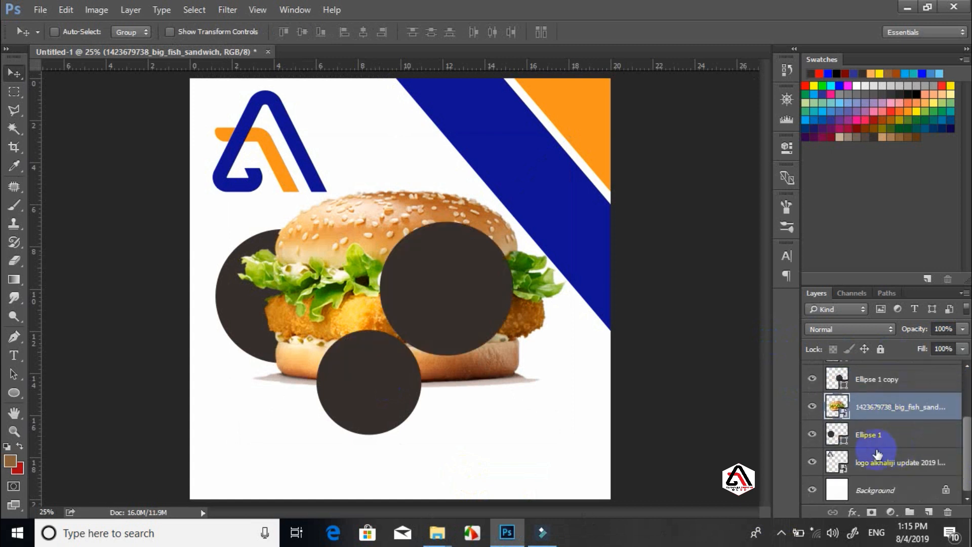
right_click(892, 405)
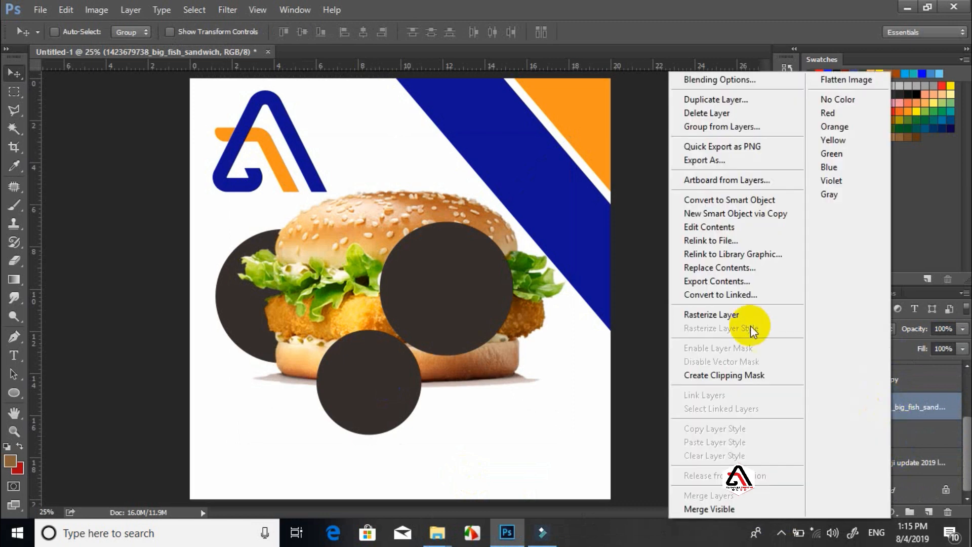
Clip the fish sandwich photo into the left circle, scale it to about 60%, and centre it
click(741, 375)
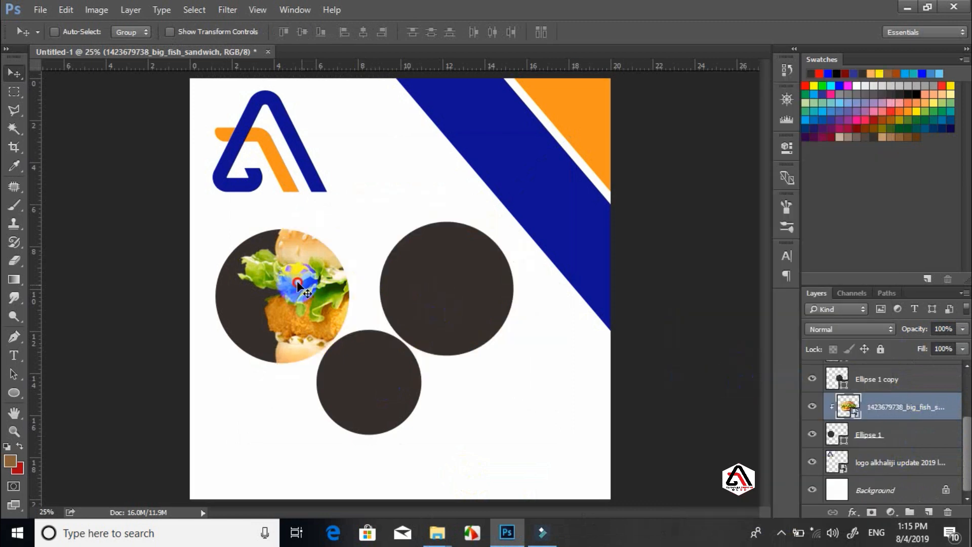
drag(301, 287, 241, 290)
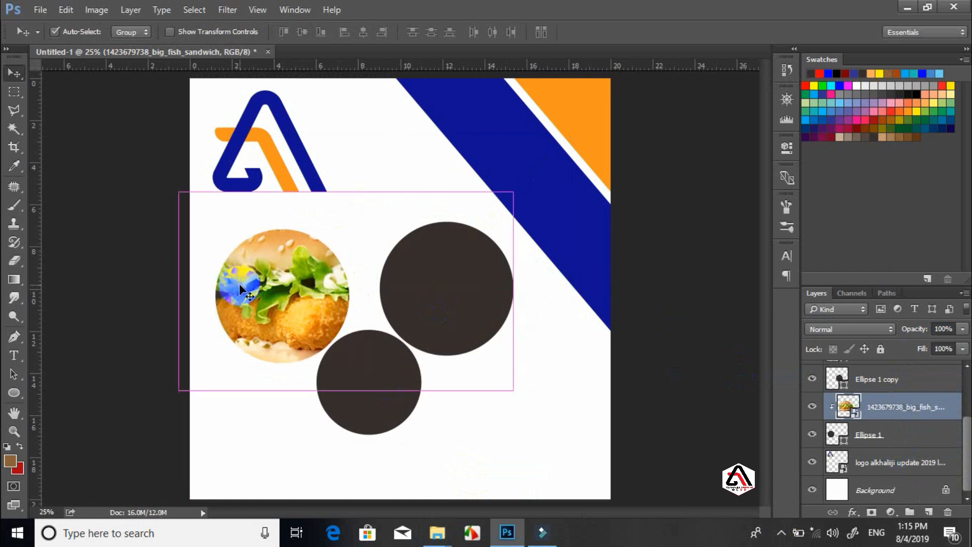
key(ctrl+t)
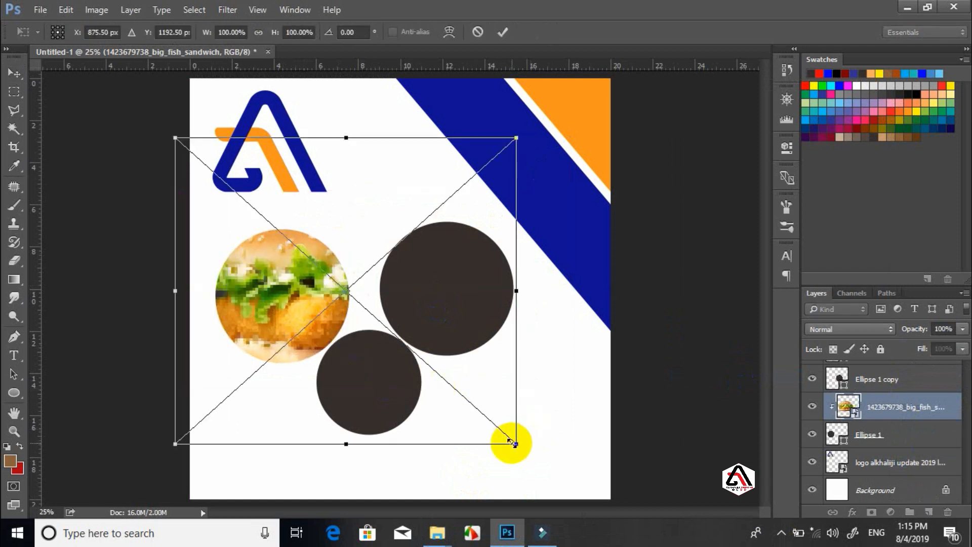
drag(515, 444, 347, 364)
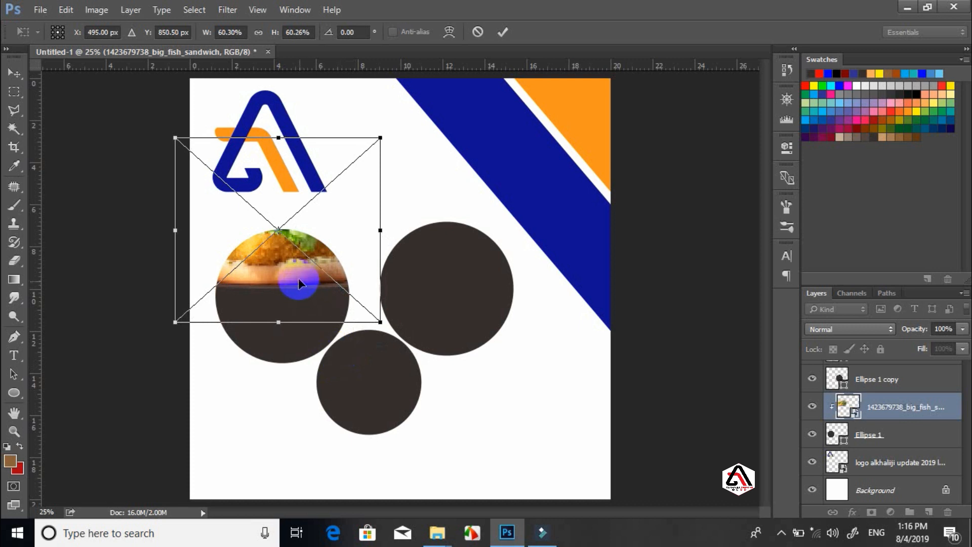
drag(299, 278, 318, 354)
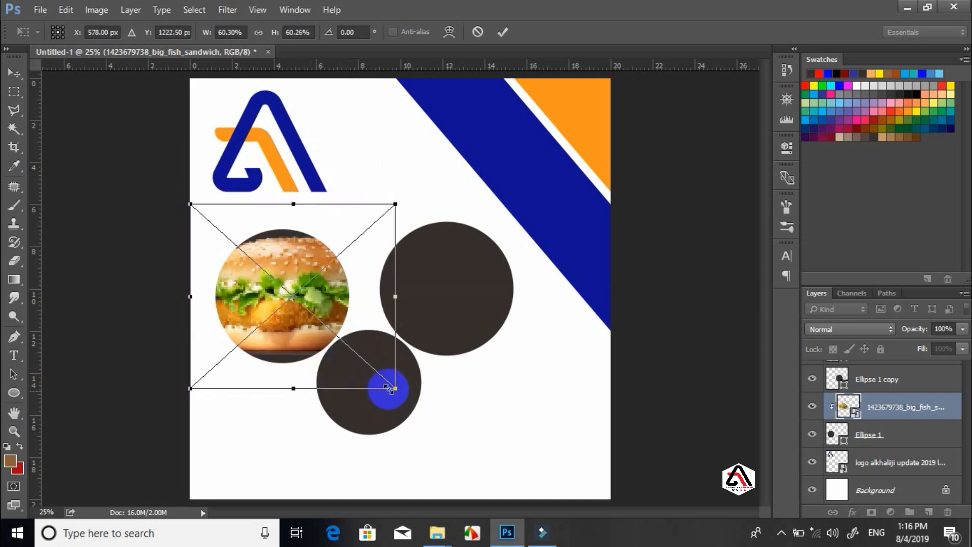
drag(385, 385, 334, 365)
drag(300, 277, 326, 291)
key(Return)
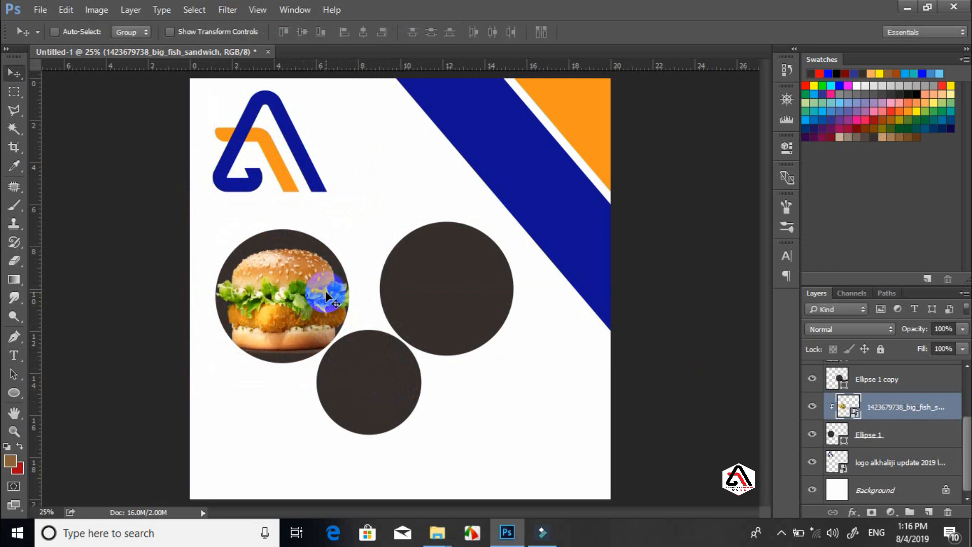
key(shift+Up)
key(shift+Left)
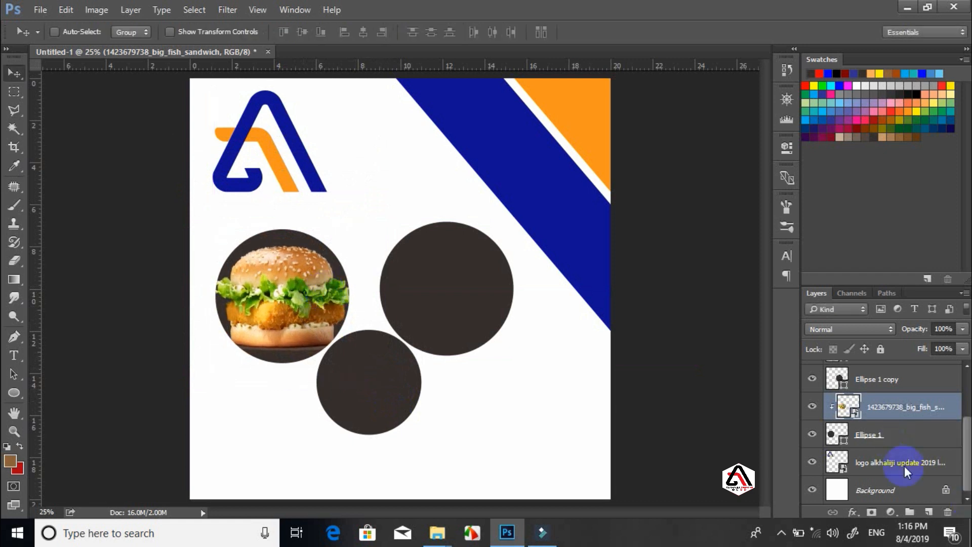
click(870, 440)
Set the burger circle's outline to red 10 pt and its fill to white
key(u)
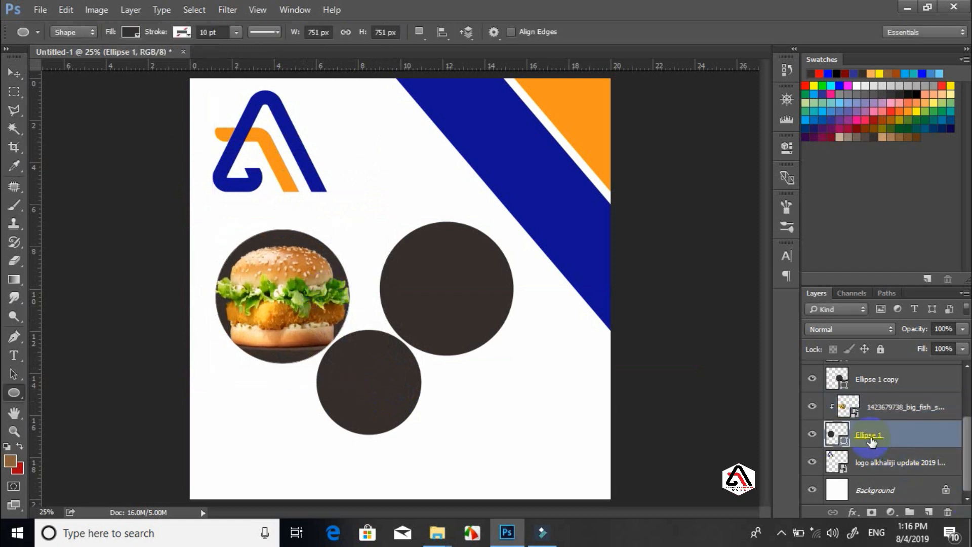
click(181, 32)
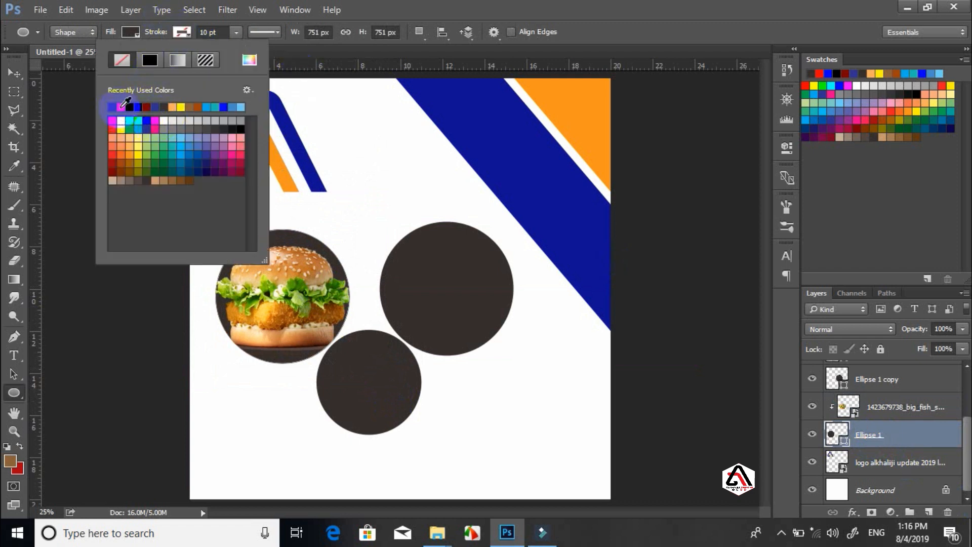
click(121, 108)
click(399, 20)
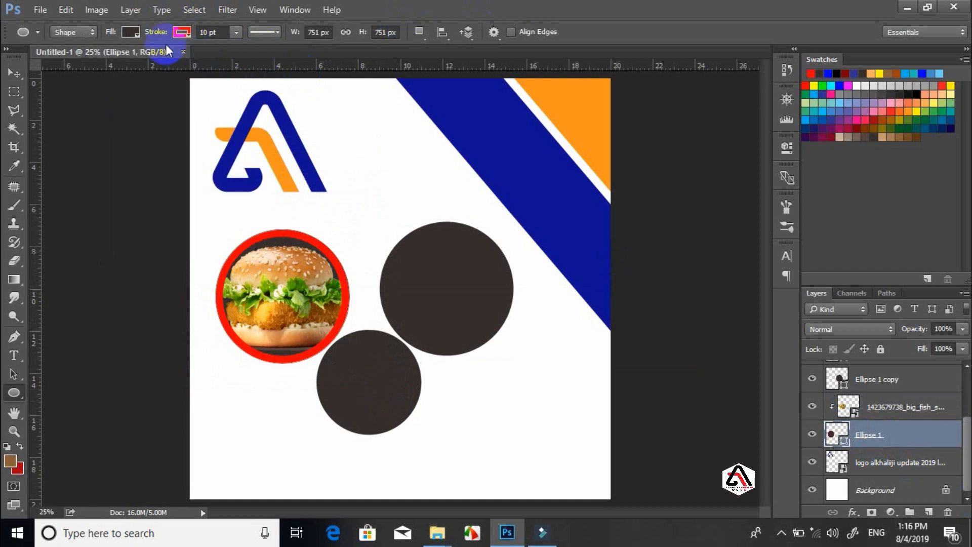
click(127, 33)
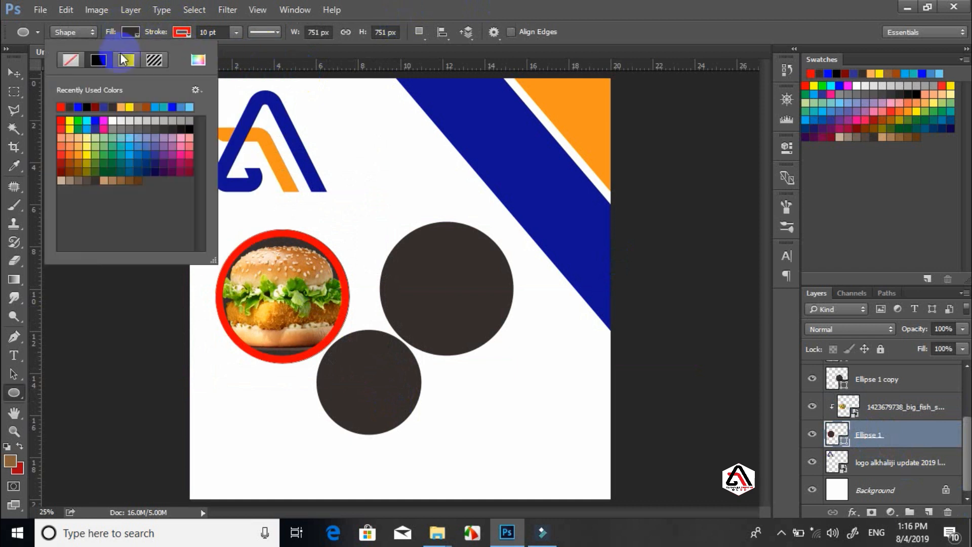
click(113, 121)
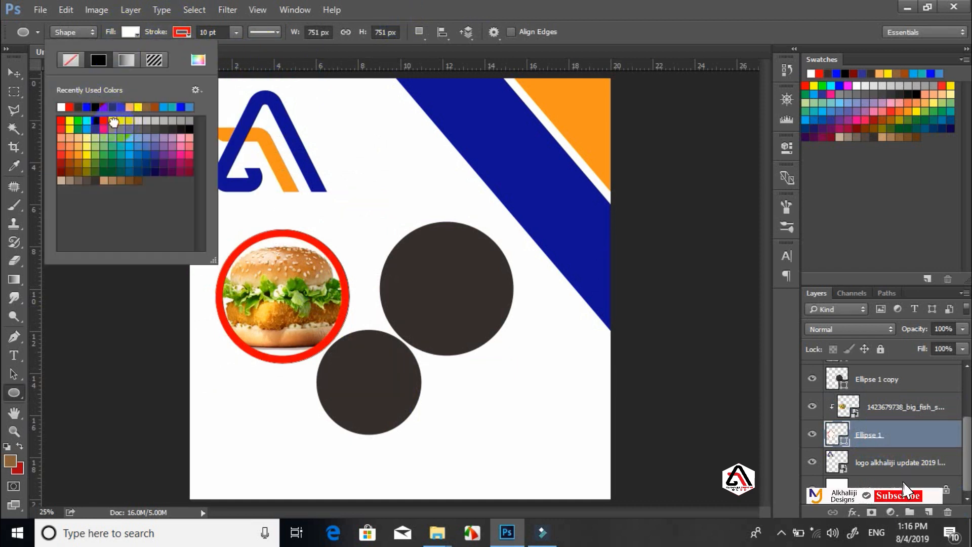
click(615, 2)
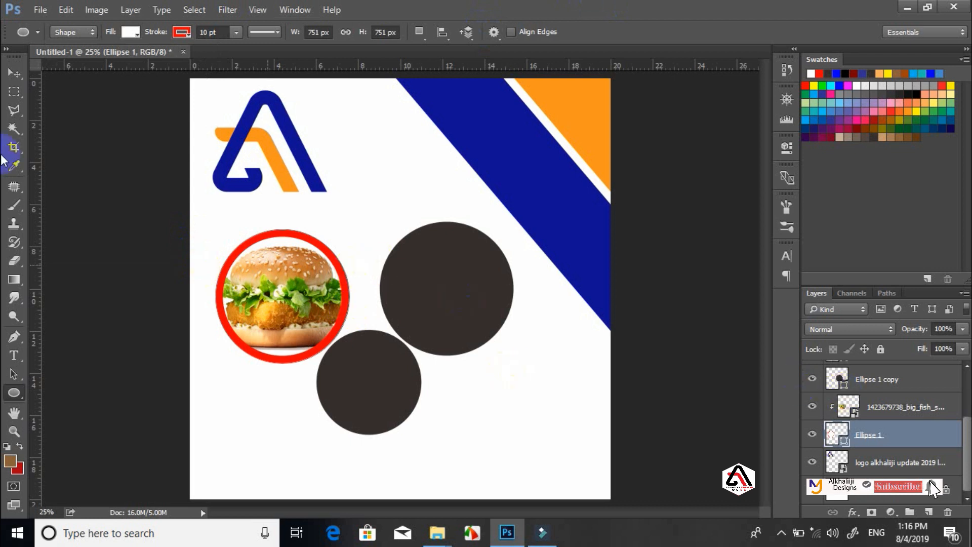
Drag chips.png from the Raashin folder onto the Photoshop canvas
mouse_move(438, 533)
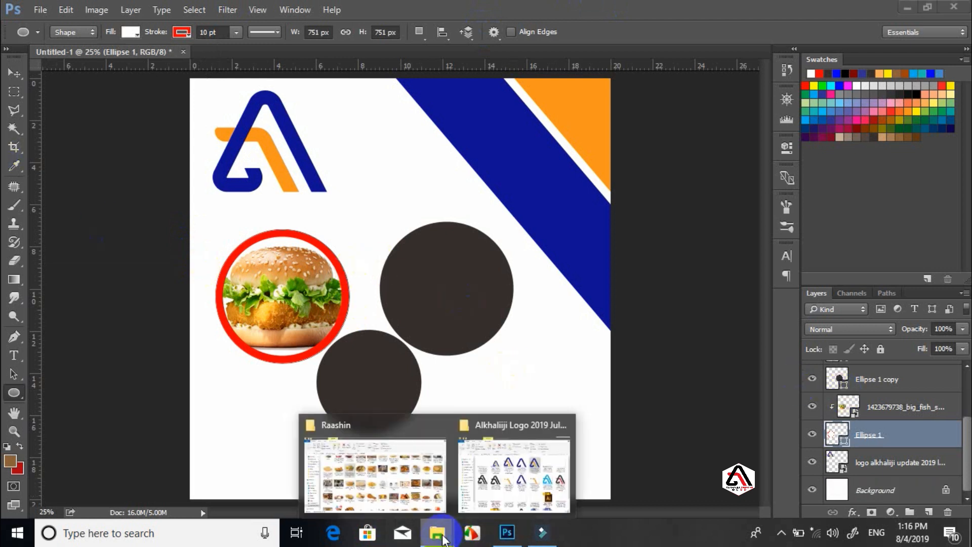
click(418, 471)
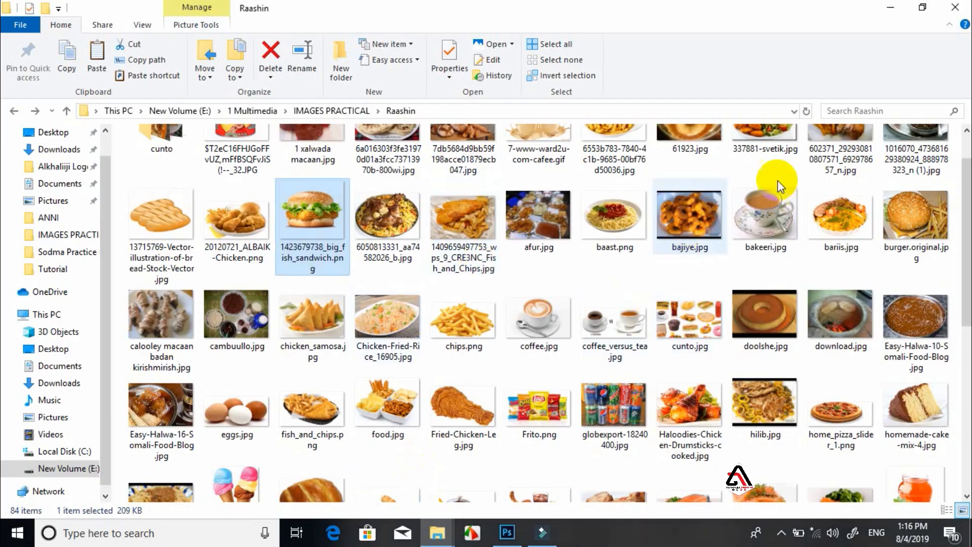
drag(466, 308, 424, 263)
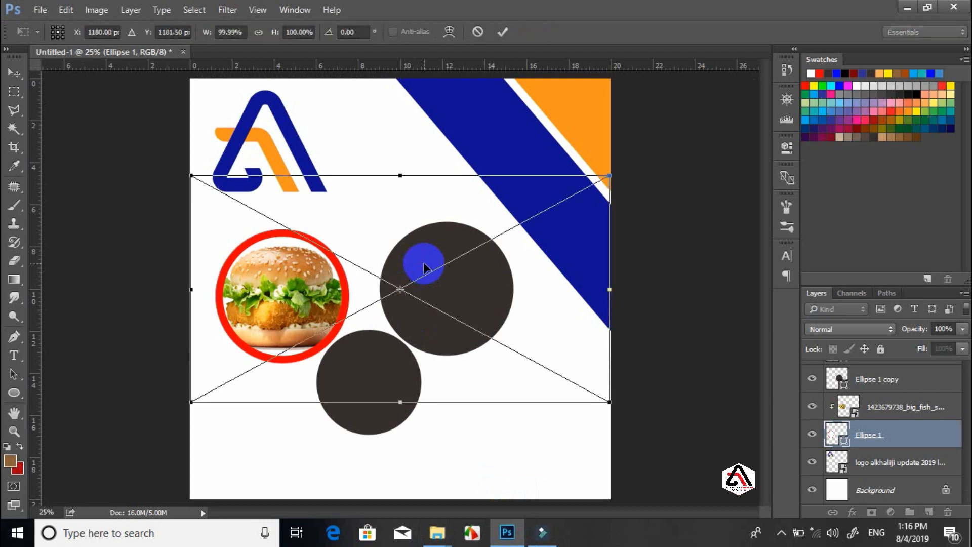
Commit the chips photo, stack its layer above Ellipse 1 copy, and clip it into that circle
double_click(546, 301)
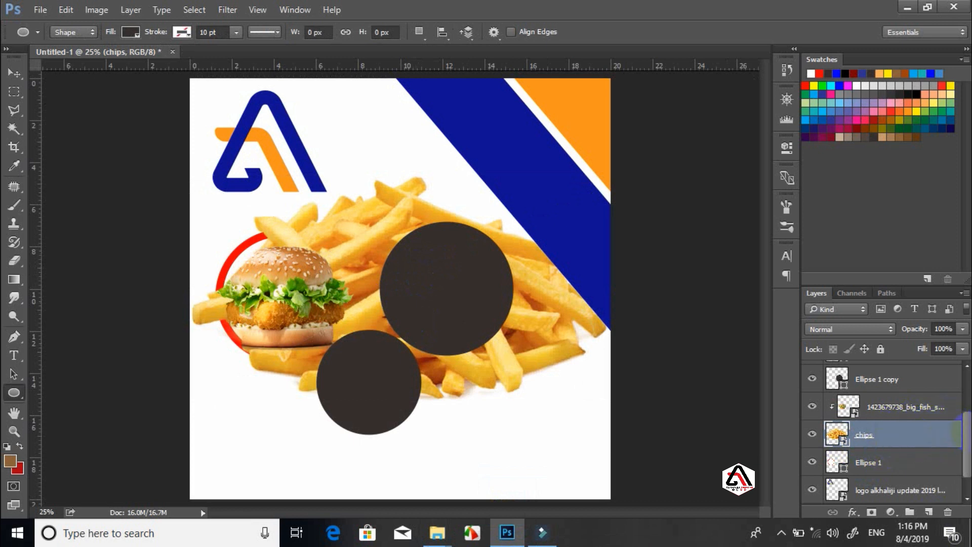
drag(970, 431, 965, 411)
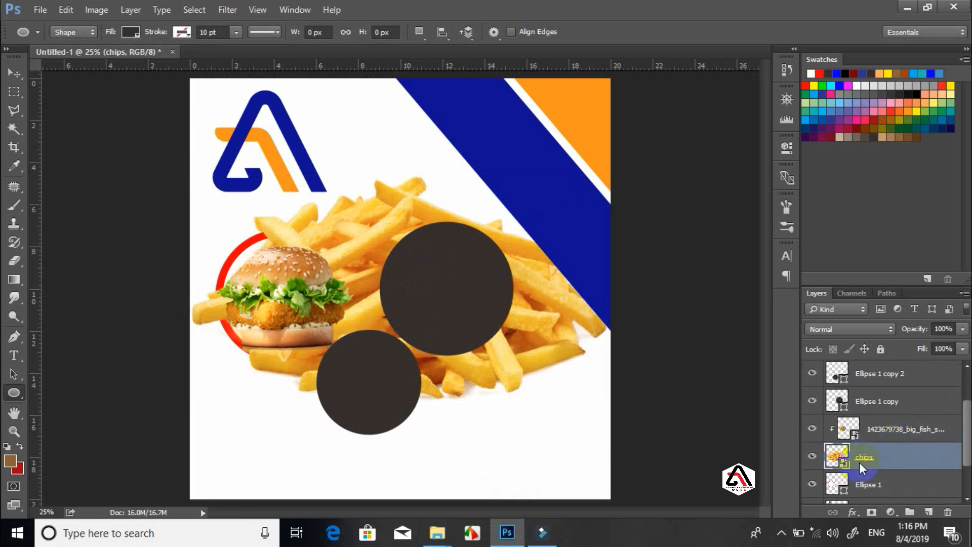
scroll(877, 463, up, 1)
drag(881, 445, 892, 405)
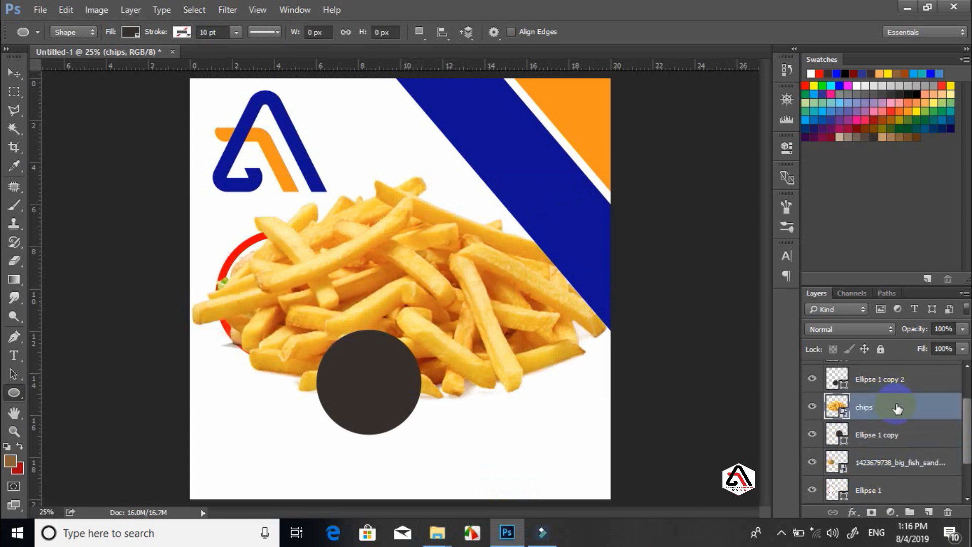
right_click(897, 408)
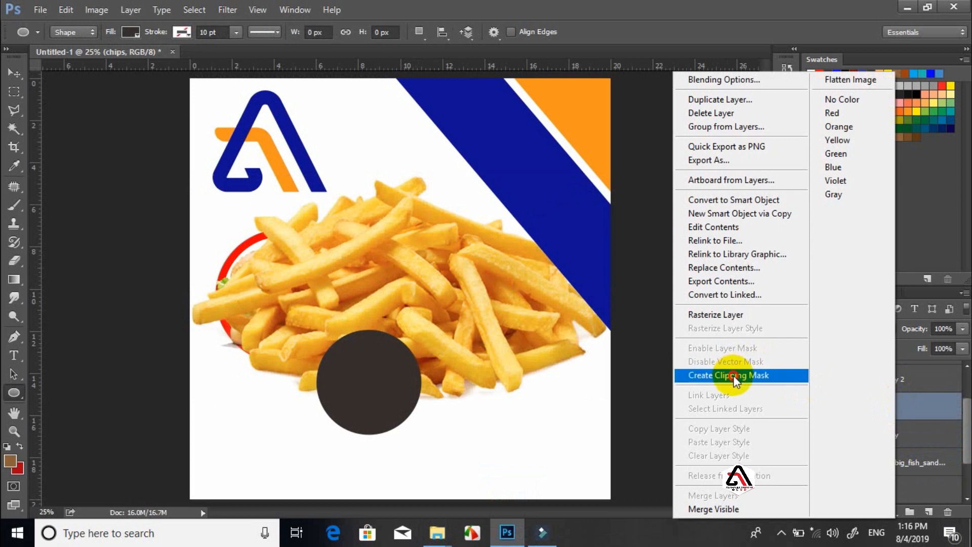
click(733, 375)
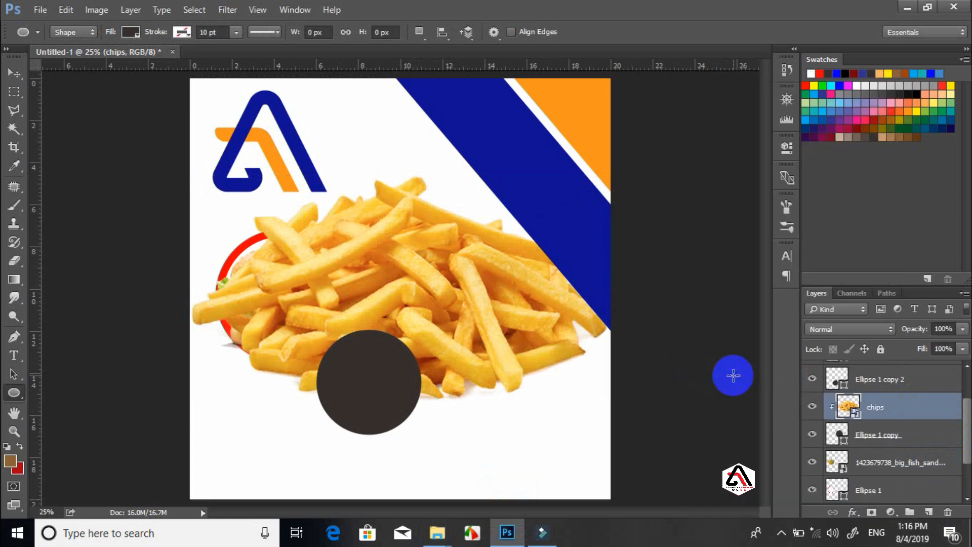
Set the Ellipse 1 copy circle's stroke to red, matching the burger circle's outline
click(872, 437)
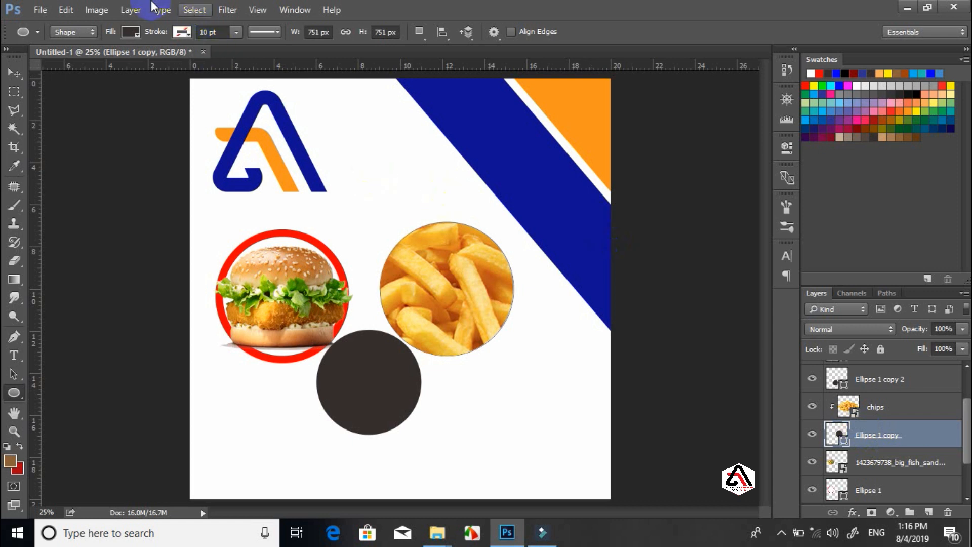
click(132, 33)
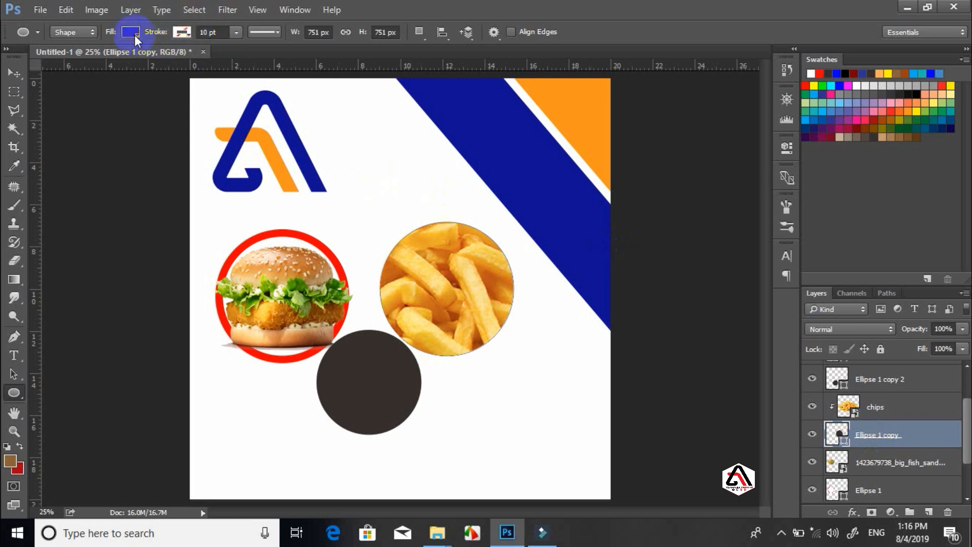
click(179, 32)
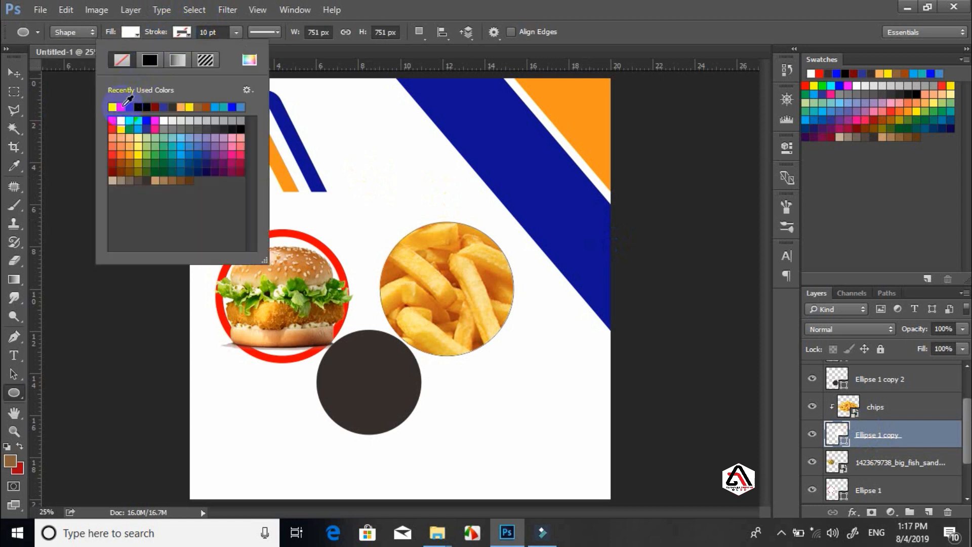
click(122, 106)
click(559, 6)
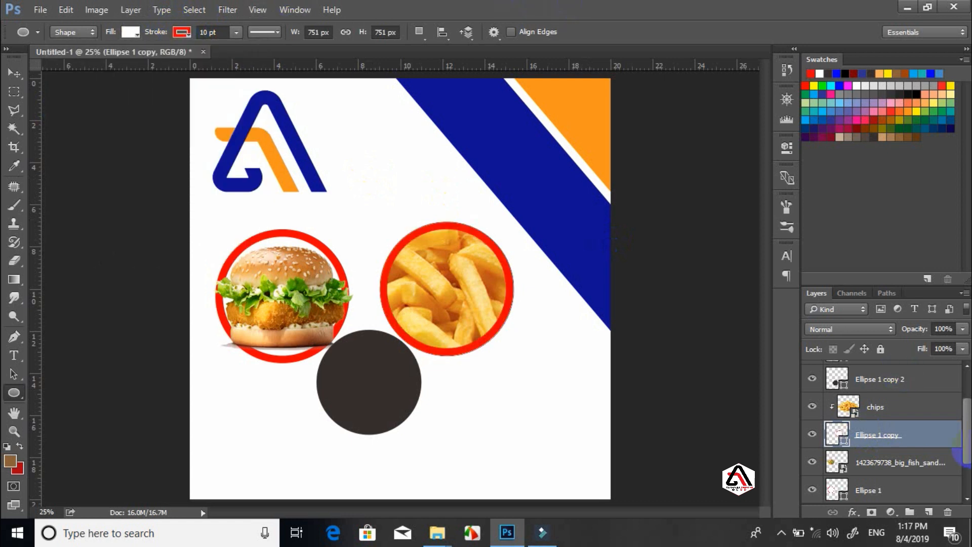
click(902, 413)
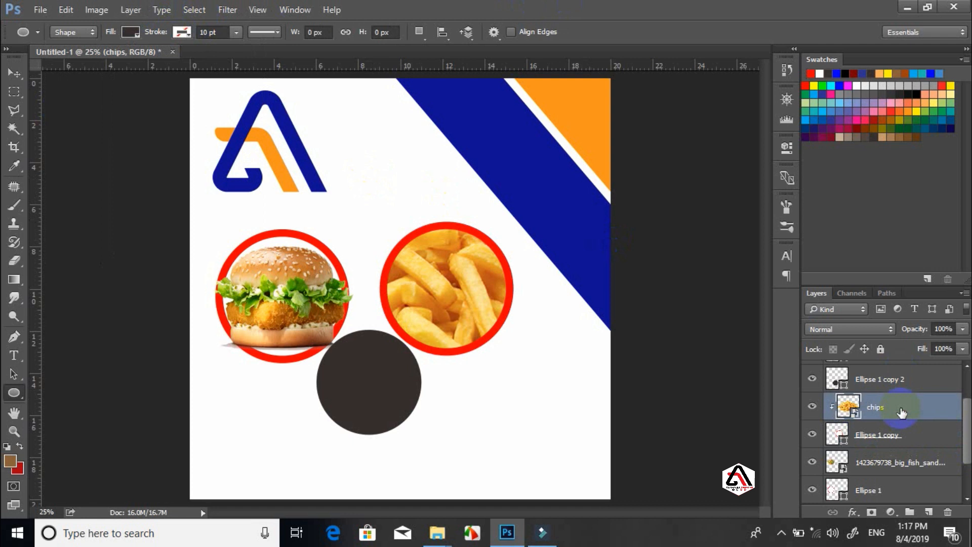
Scale the fries photo down and centre it inside its red circle
key(ctrl+t)
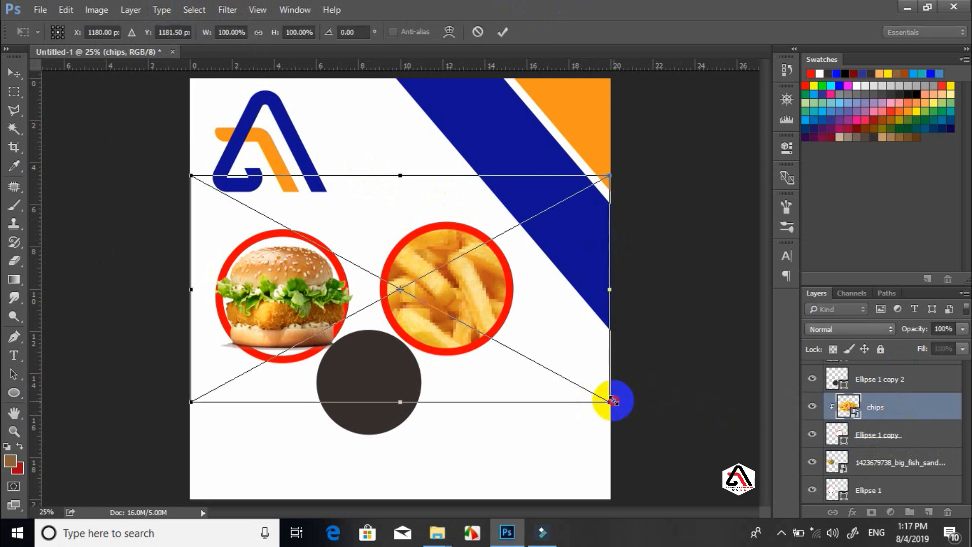
drag(614, 401, 400, 288)
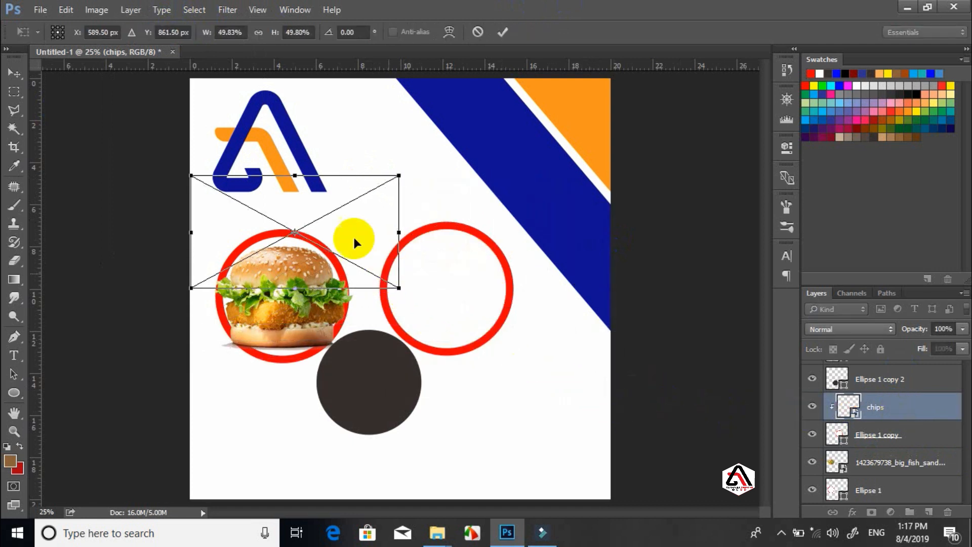
drag(402, 251, 504, 279)
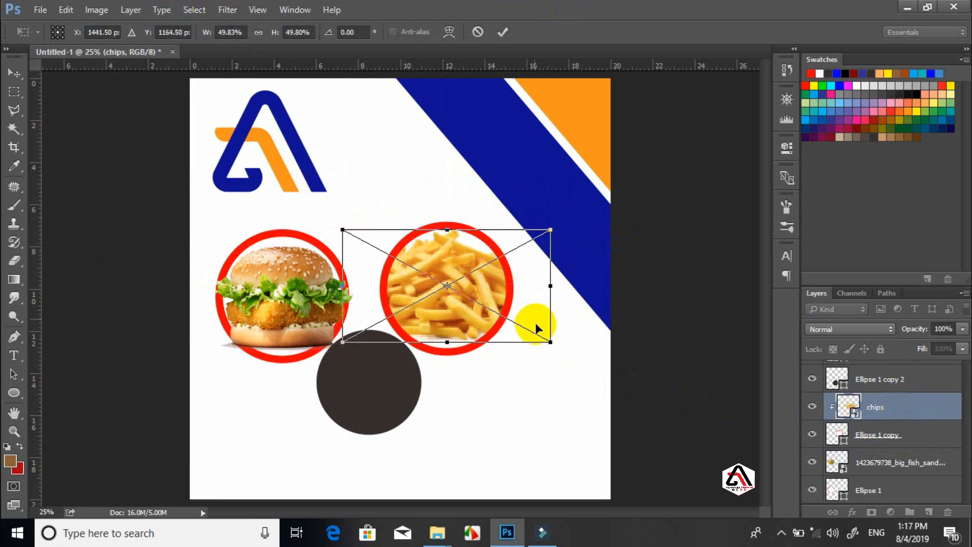
drag(552, 340, 517, 324)
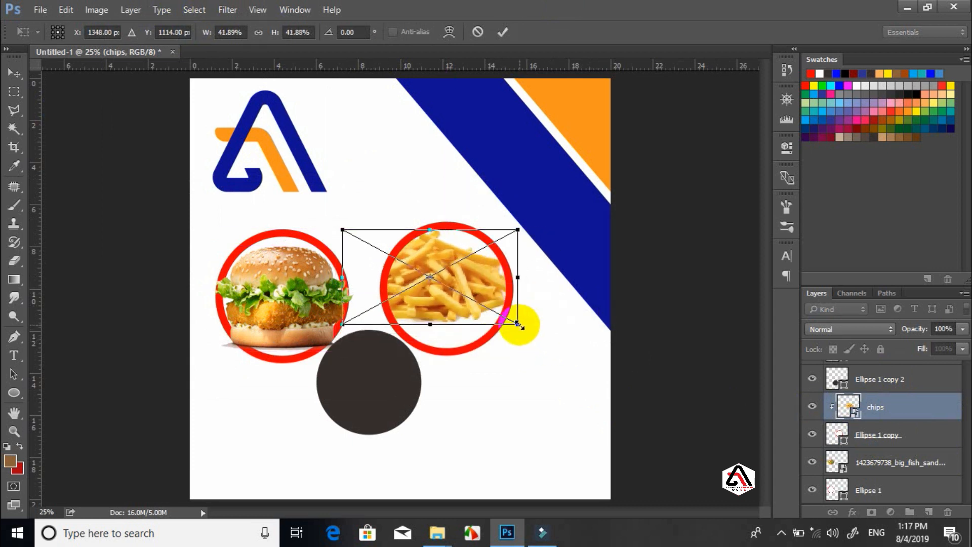
double_click(451, 274)
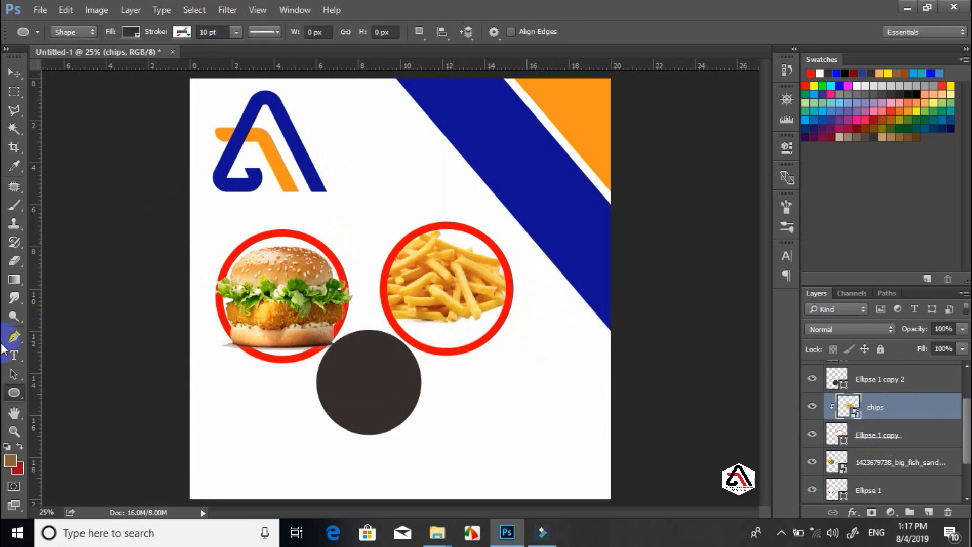
key(v)
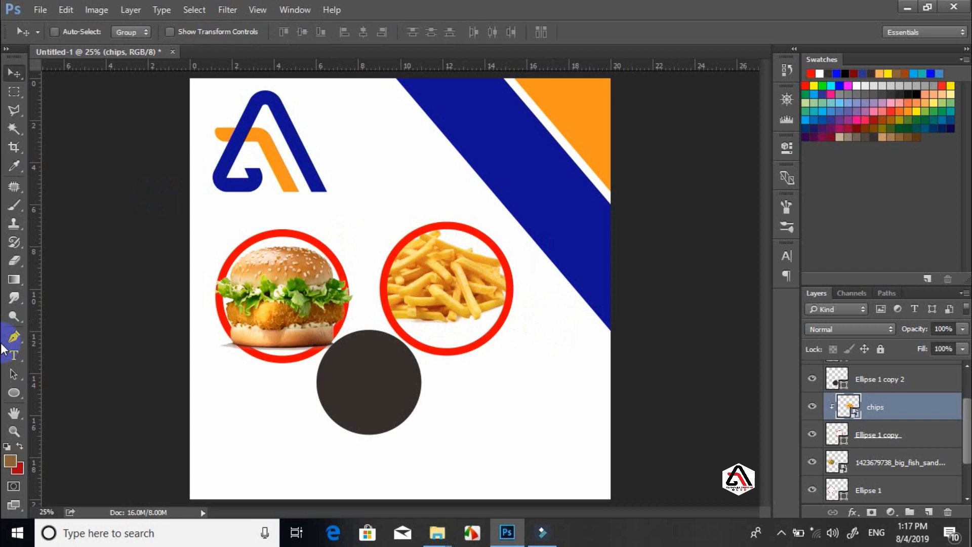
click(491, 275)
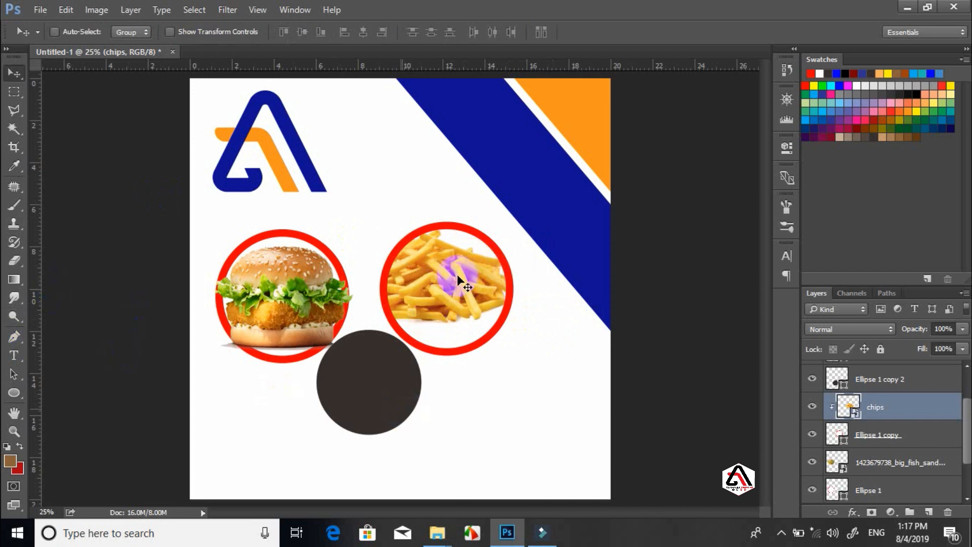
click(468, 285)
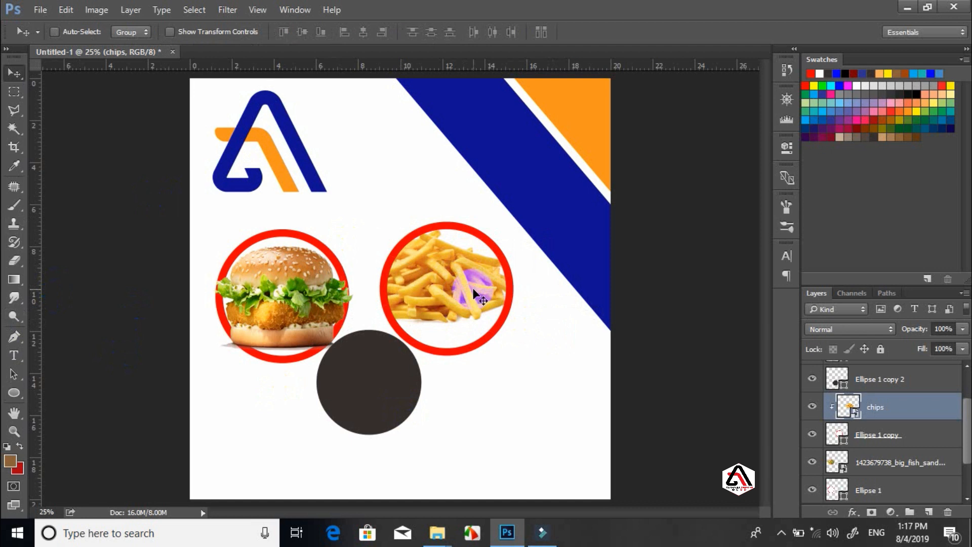
key(ctrl+t)
drag(481, 296, 445, 266)
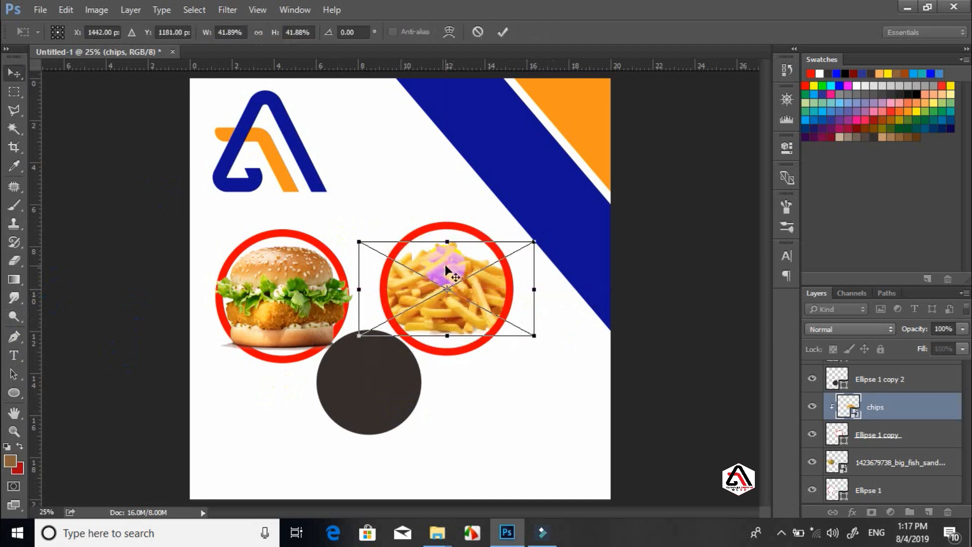
key(Return)
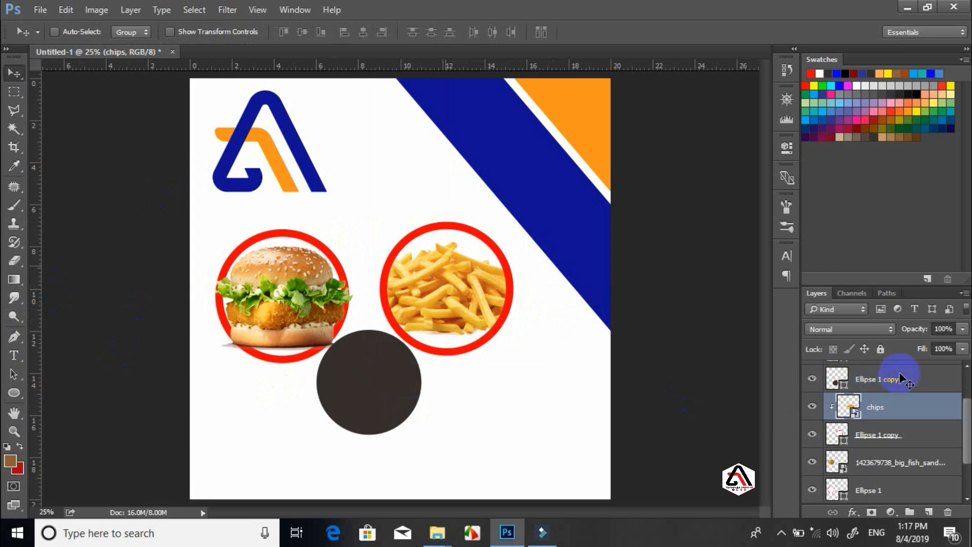
Clip the fish sandwich photo into its circle with Create Clipping Mask
click(881, 383)
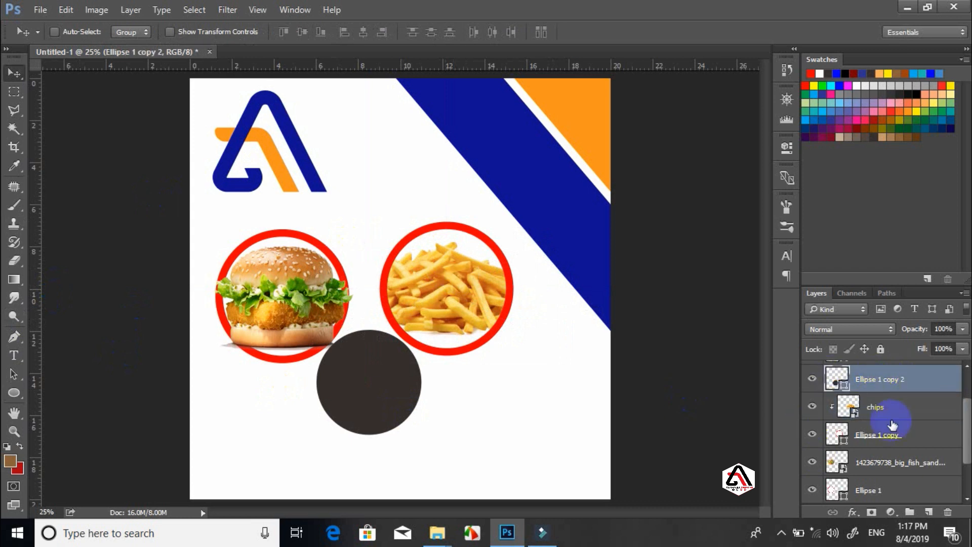
click(864, 462)
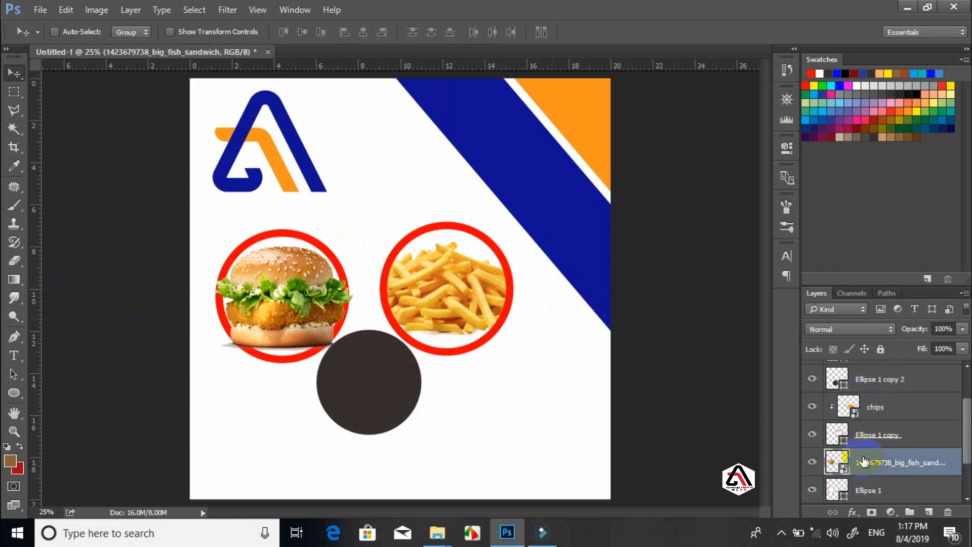
right_click(863, 461)
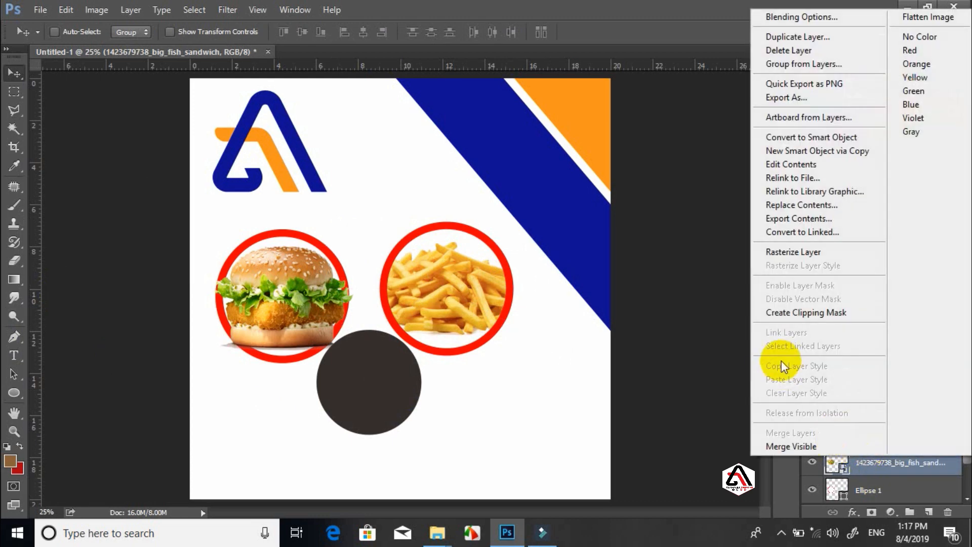
click(782, 317)
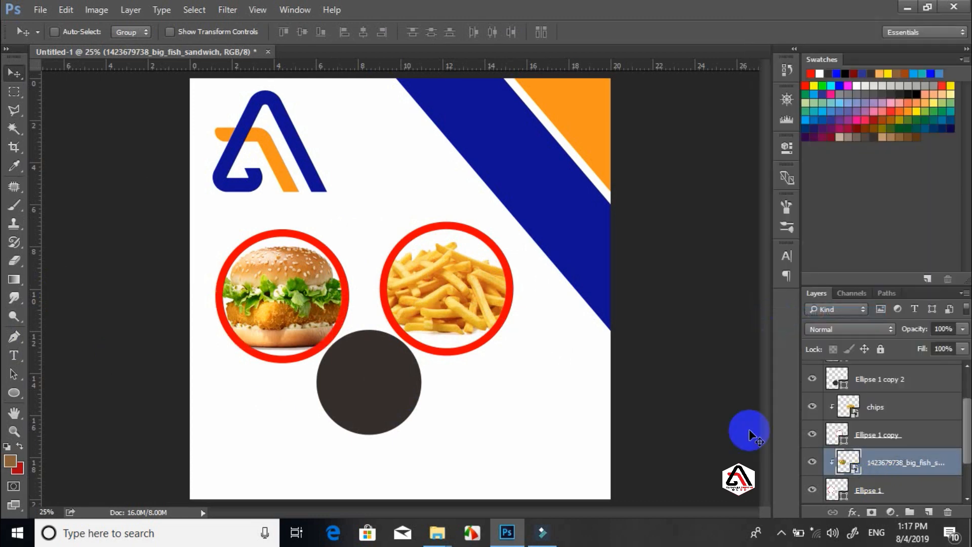
Drag home_pizza_slider_1.png from the Raashin folder onto the Photoshop poster
mouse_move(437, 531)
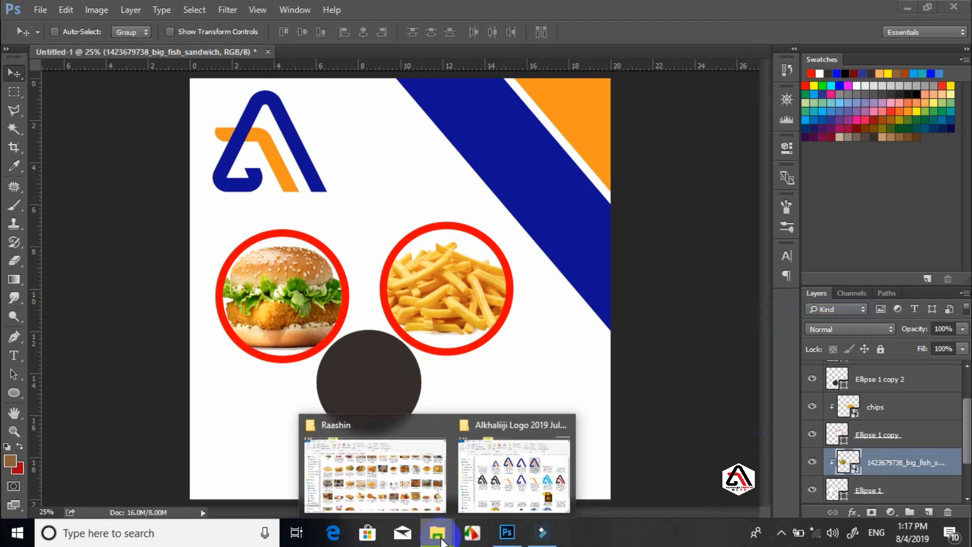
click(405, 468)
click(480, 339)
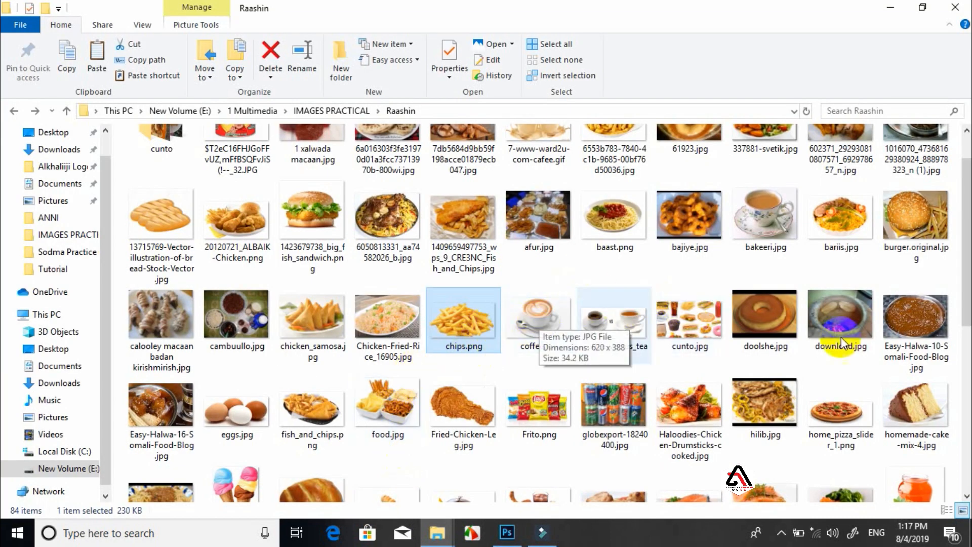
click(971, 241)
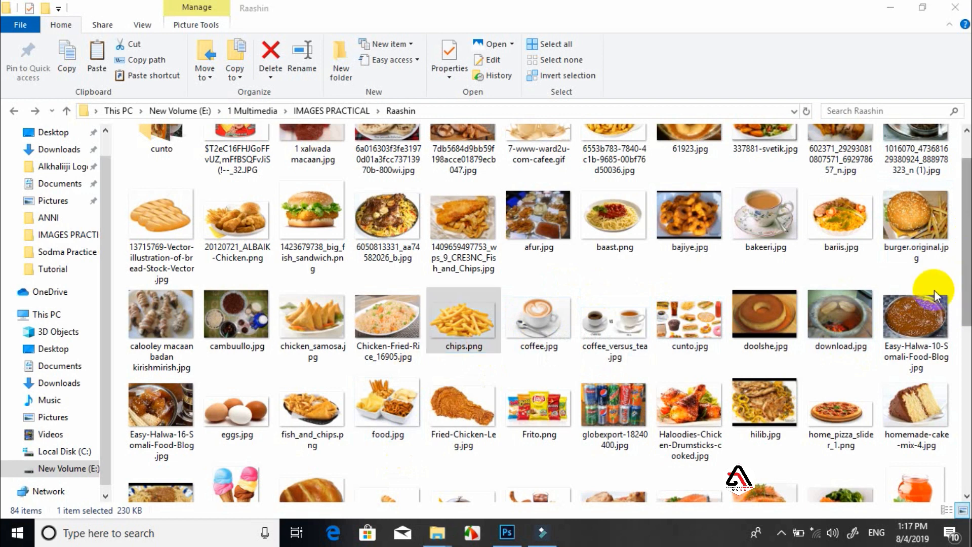
click(836, 415)
drag(838, 414, 371, 385)
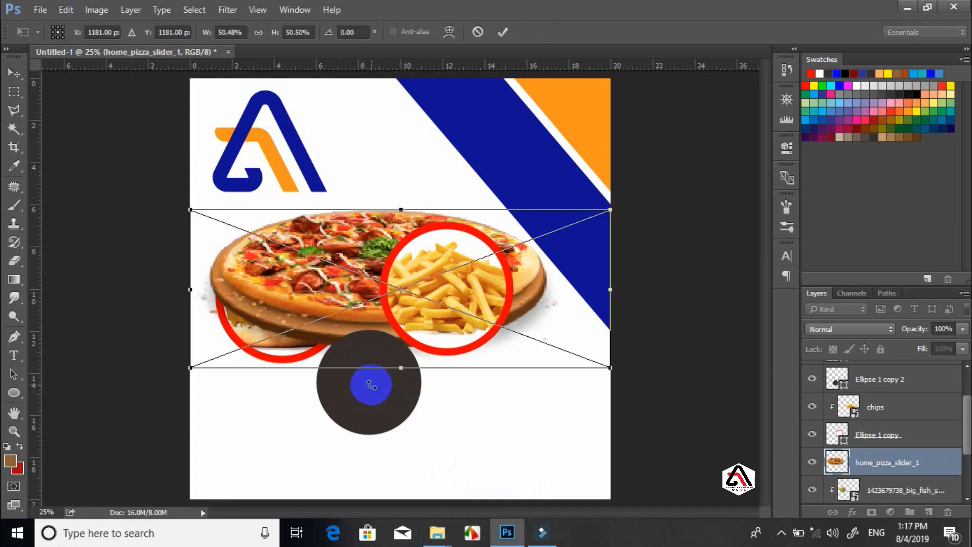
Commit the placed pizza photo and move its layer above Ellipse 1 copy 2
key(Return)
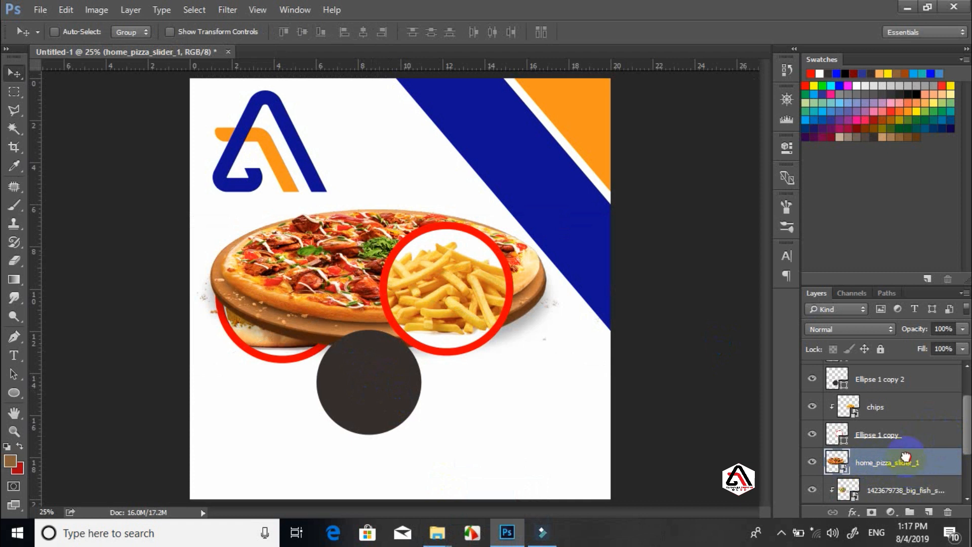
drag(905, 458, 890, 369)
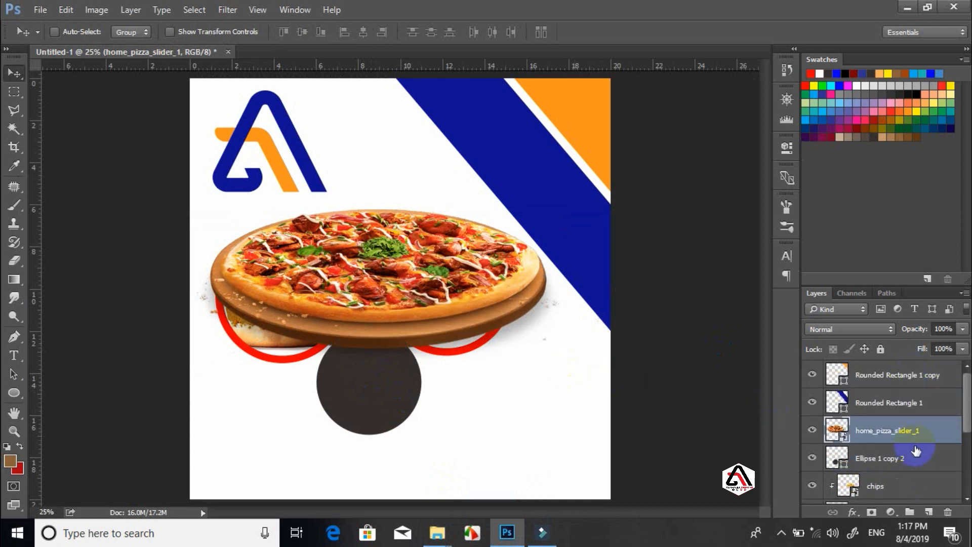
click(866, 461)
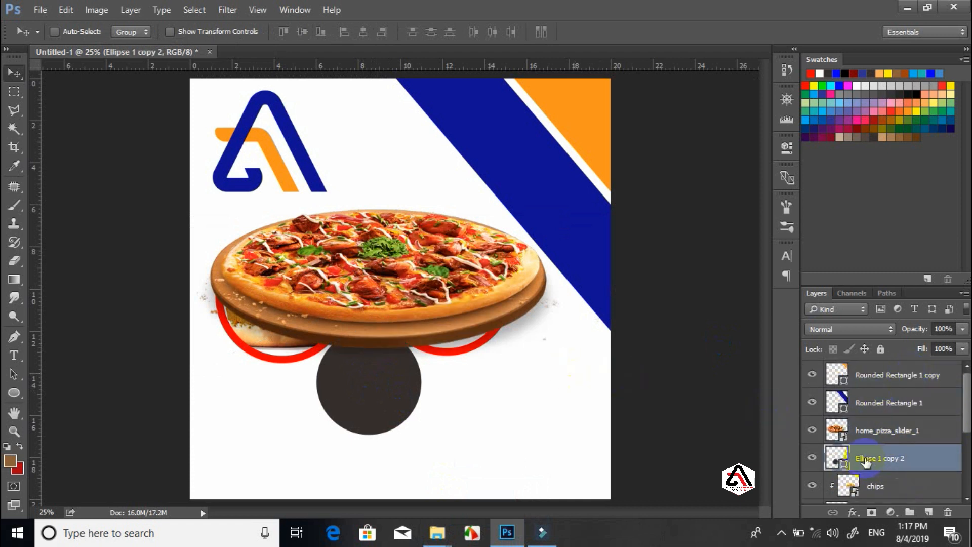
Give the lower circle a white fill and red outline, then clip its layer to the one below
key(u)
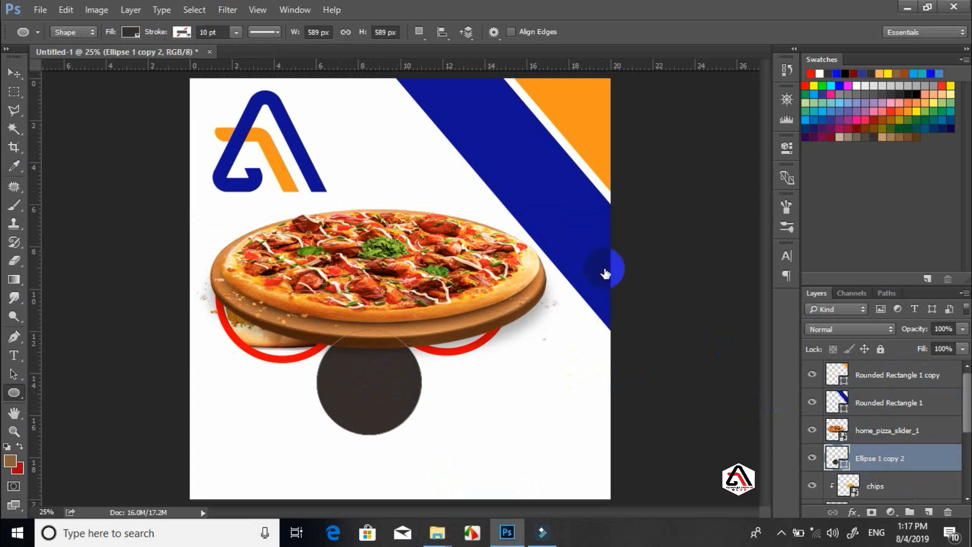
click(129, 34)
click(127, 59)
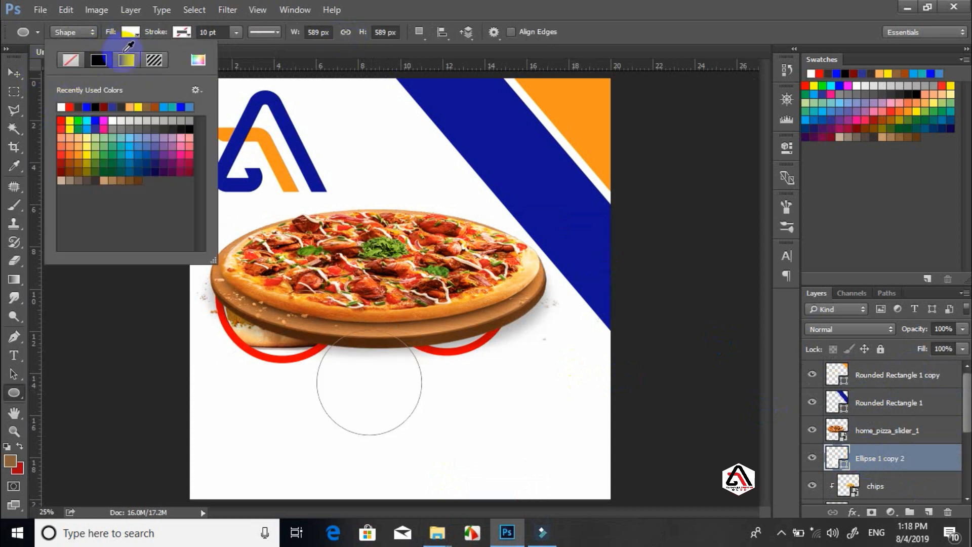
click(180, 33)
click(181, 33)
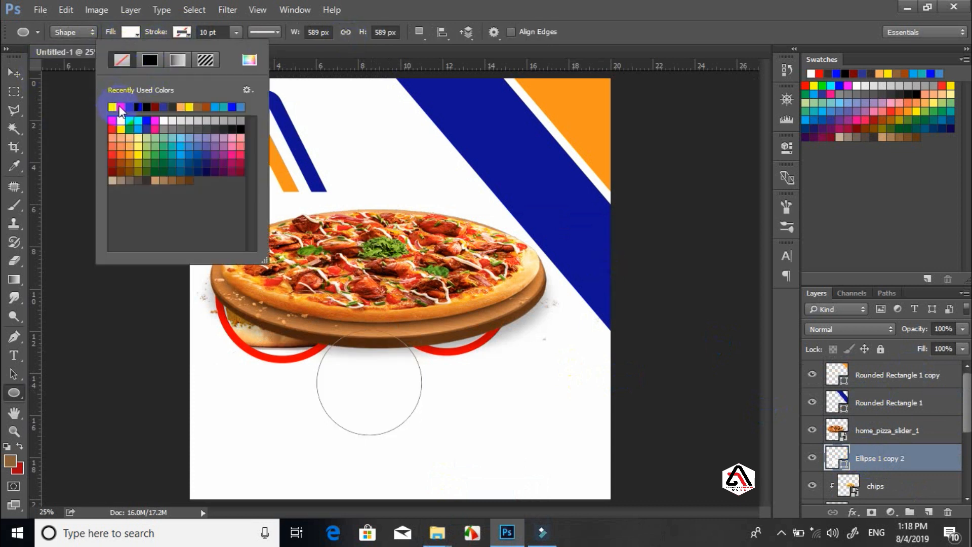
click(128, 107)
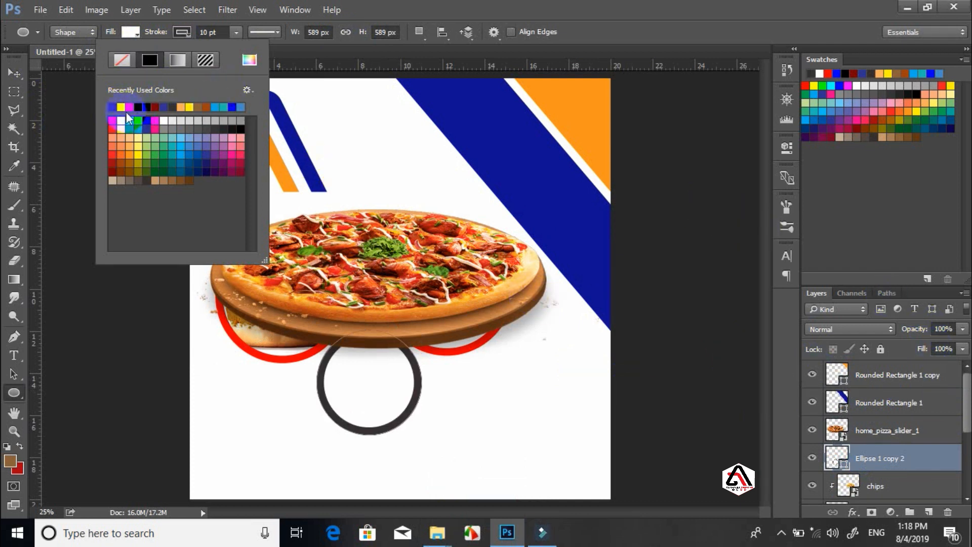
click(112, 122)
click(697, 52)
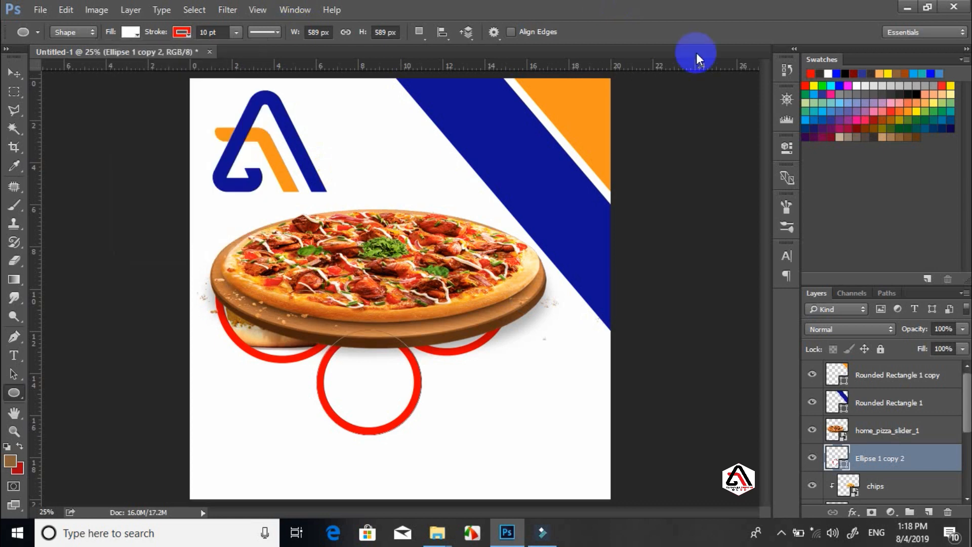
right_click(892, 454)
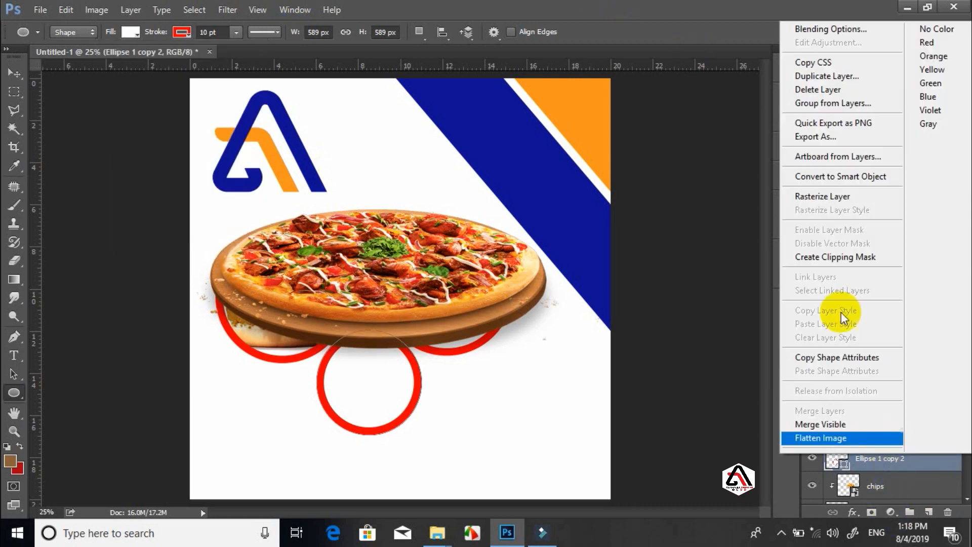
click(823, 261)
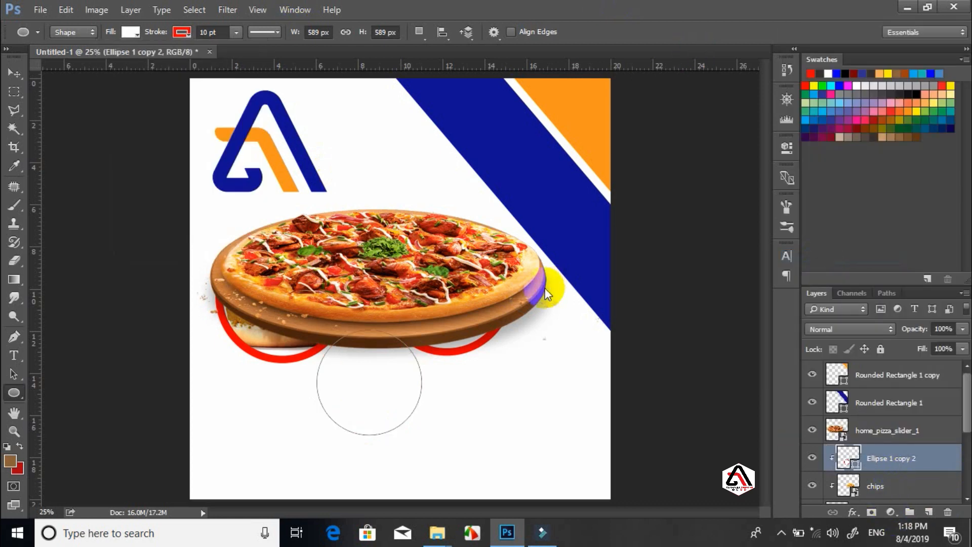
Release the circle's clipping mask and clip the pizza photo to the circle instead
key(ctrl+alt+g)
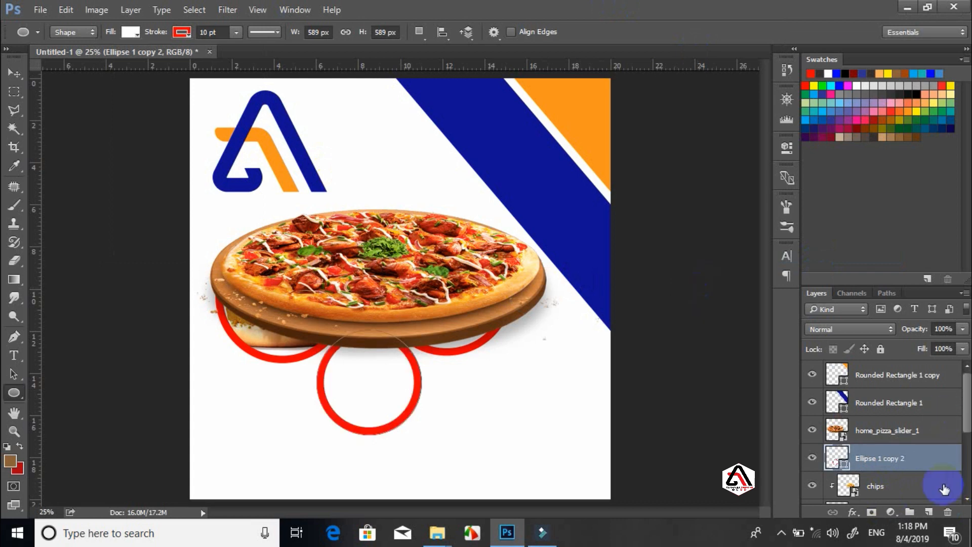
right_click(881, 438)
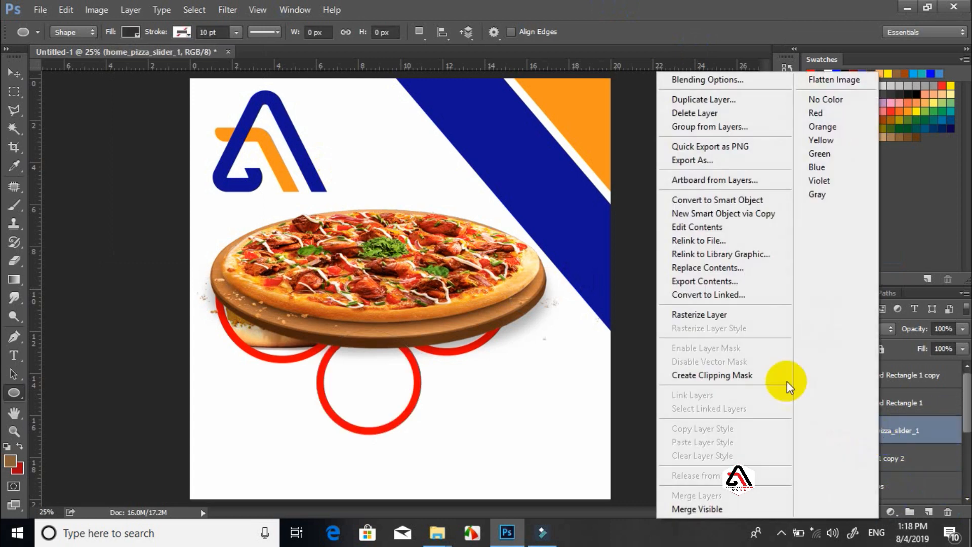
click(716, 375)
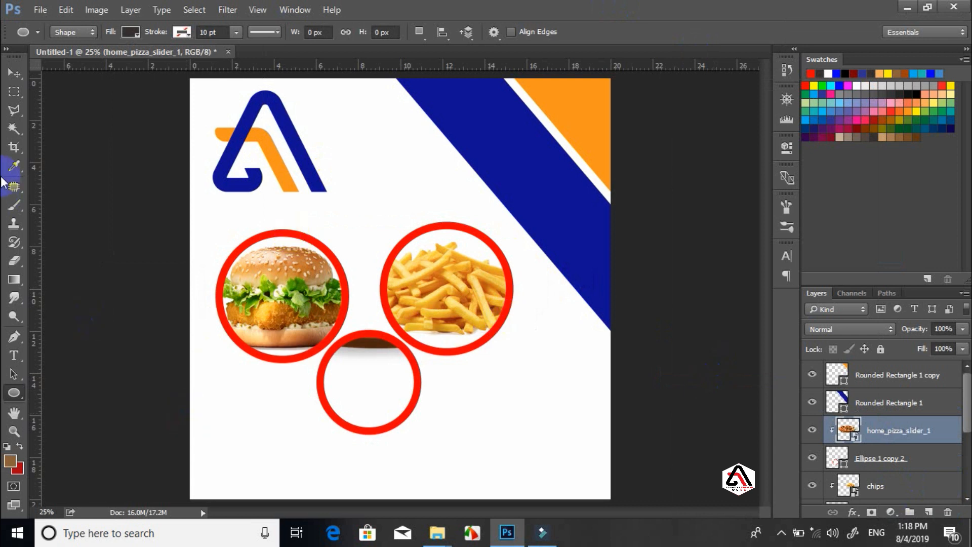
Move the pizza down and shrink it to about 15% so it fits the lower ring
key(ctrl+t)
drag(394, 346, 383, 421)
drag(599, 442, 429, 396)
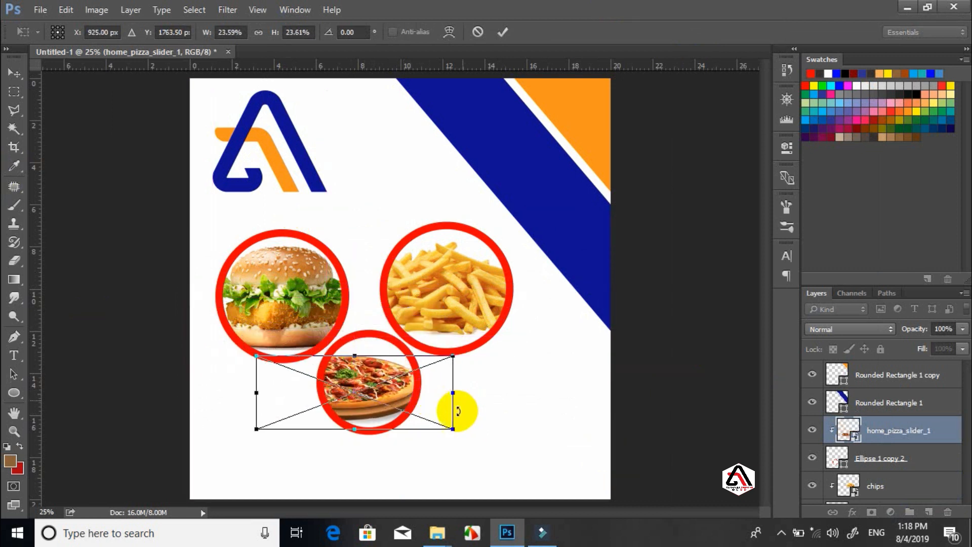
drag(453, 430, 381, 427)
drag(443, 388, 432, 383)
key(u)
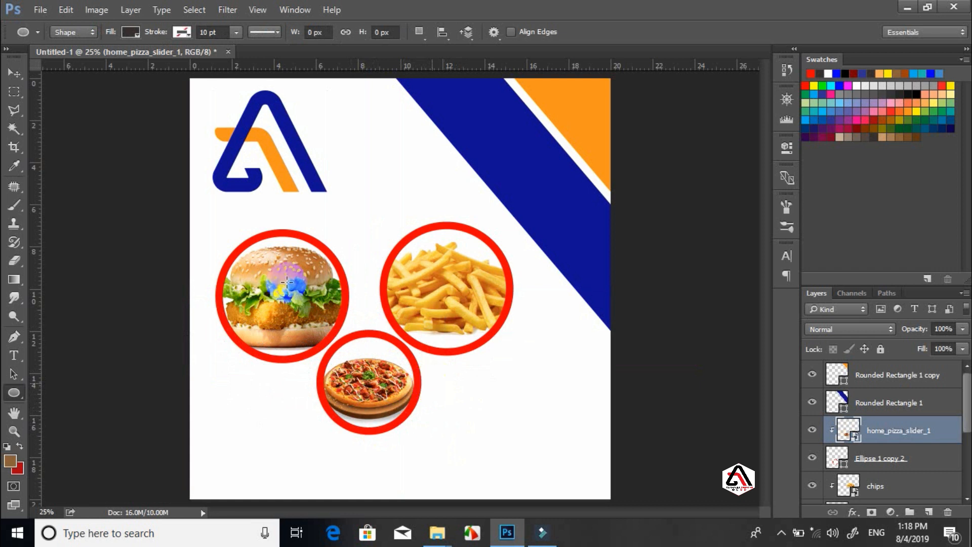
click(13, 74)
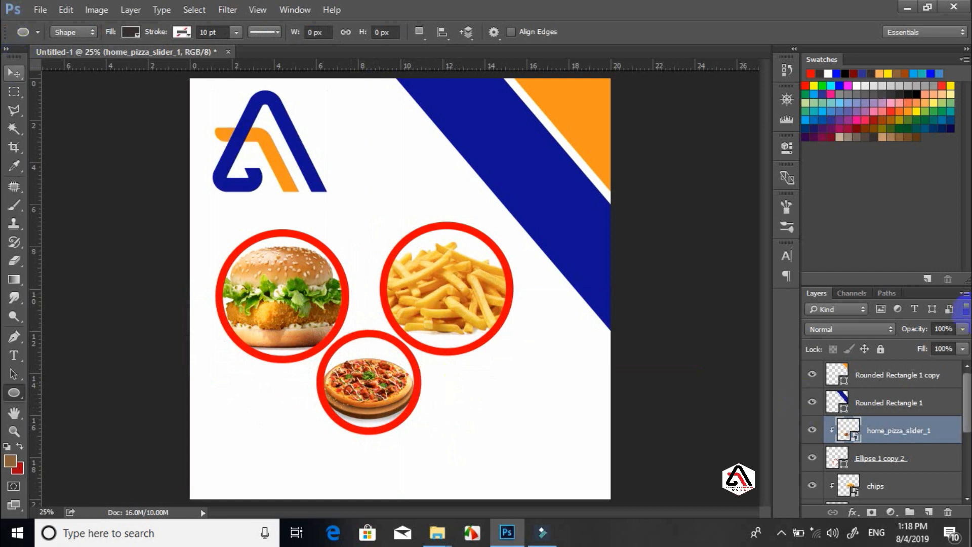
drag(967, 398, 966, 447)
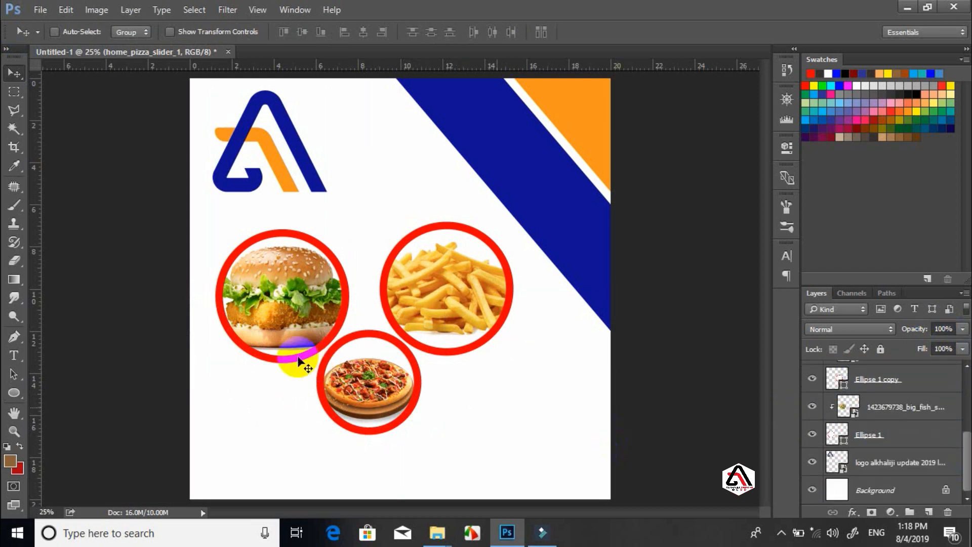
Draw a dark rounded rectangle beside the pizza circle
click(14, 393)
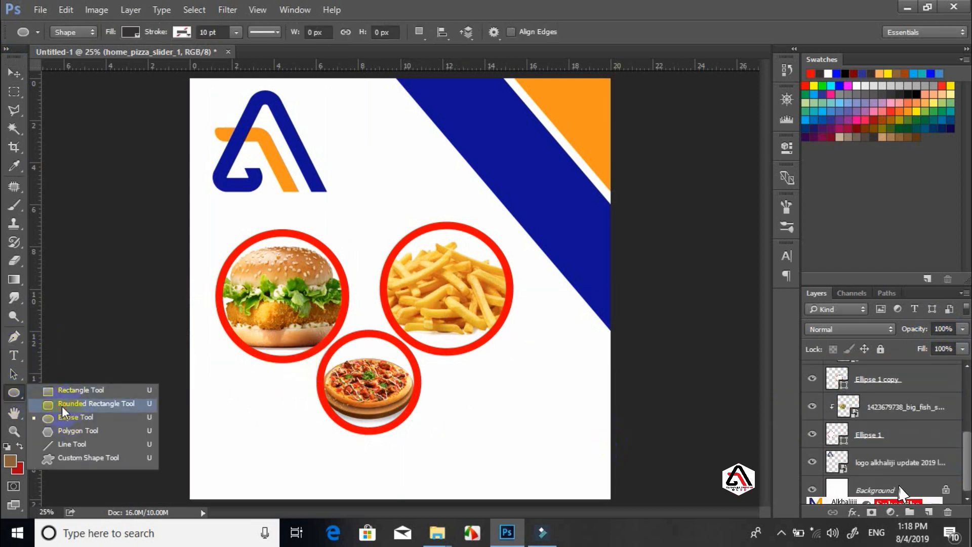
click(61, 406)
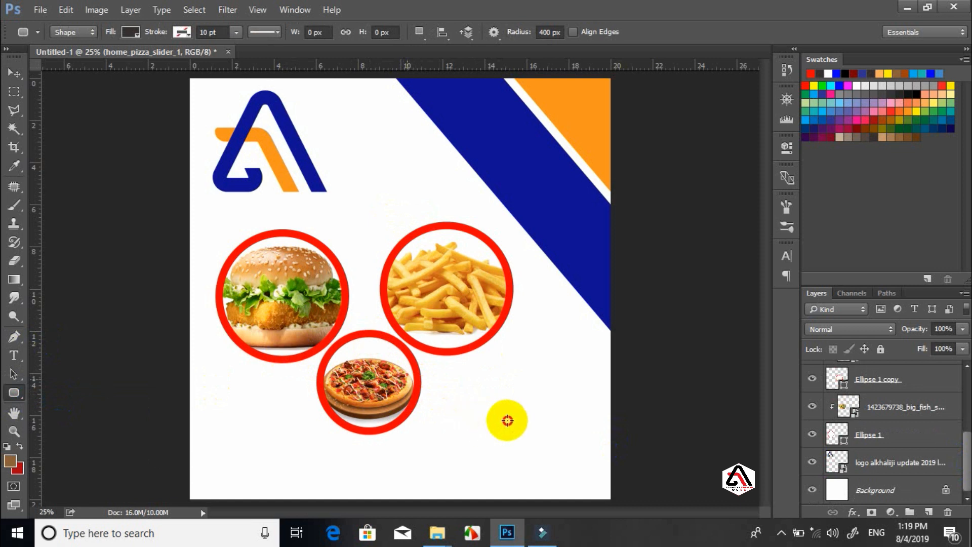
drag(529, 423, 529, 423)
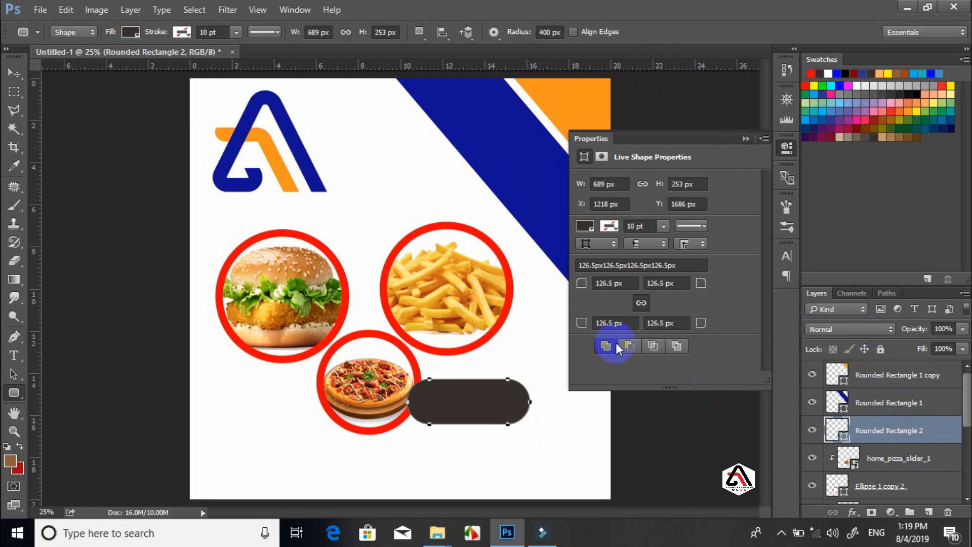
Put the bar's layer behind the ring, slide it against the circle and slim it to 689 × 141 px
key(v)
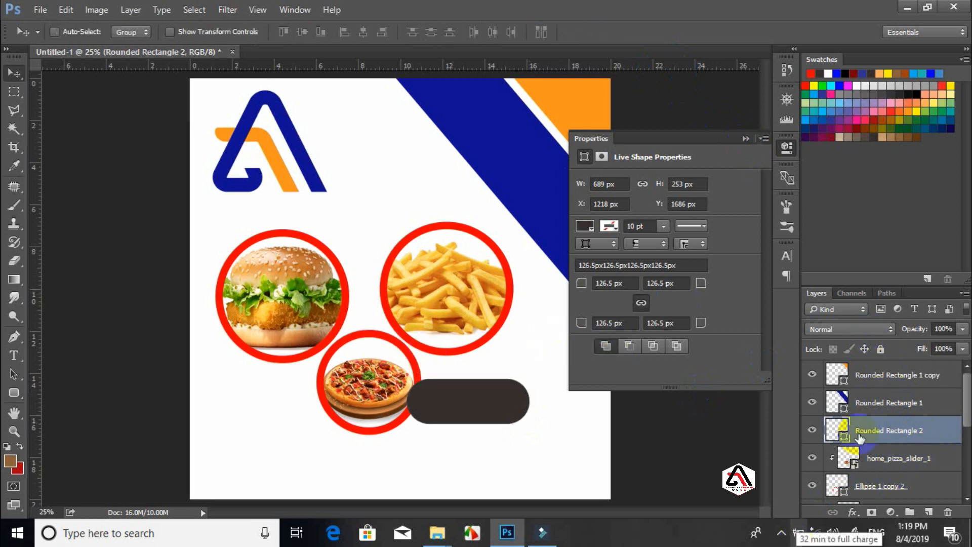
drag(919, 436, 924, 494)
drag(453, 405, 404, 398)
key(ctrl+t)
key(Return)
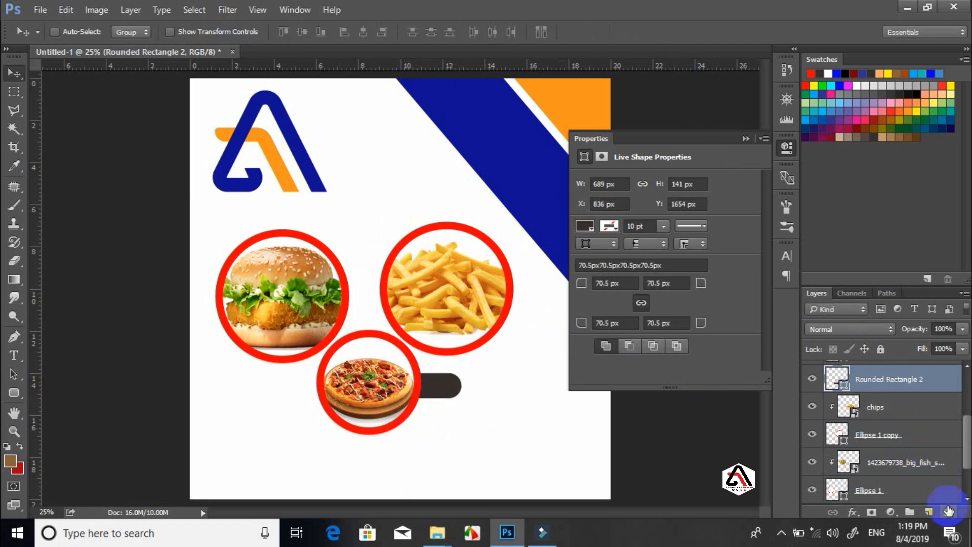
Change the pizza bar's fill to red
key(u)
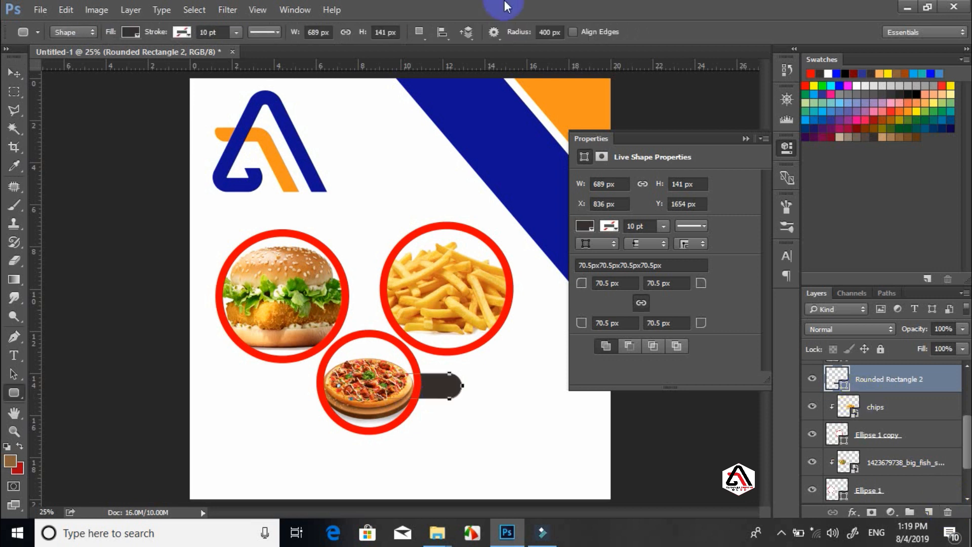
click(130, 34)
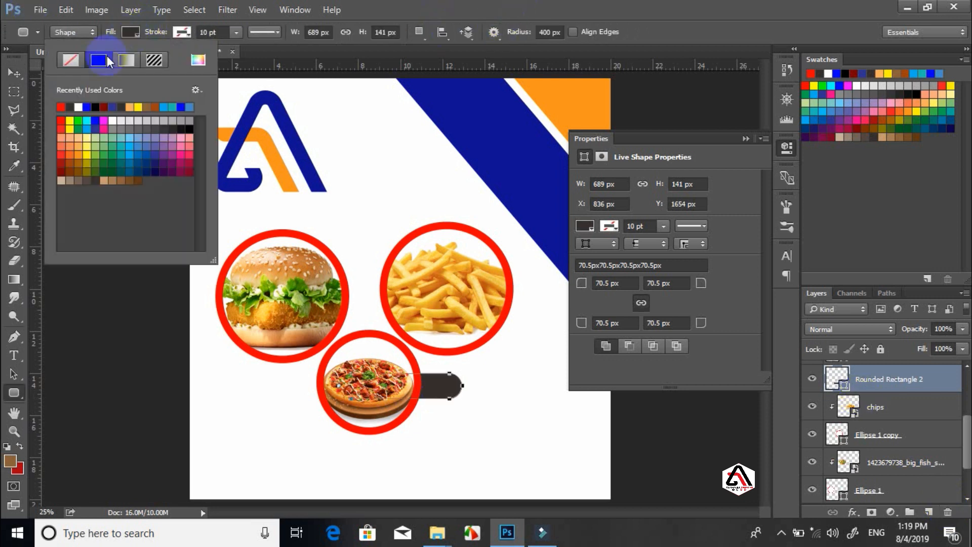
click(63, 107)
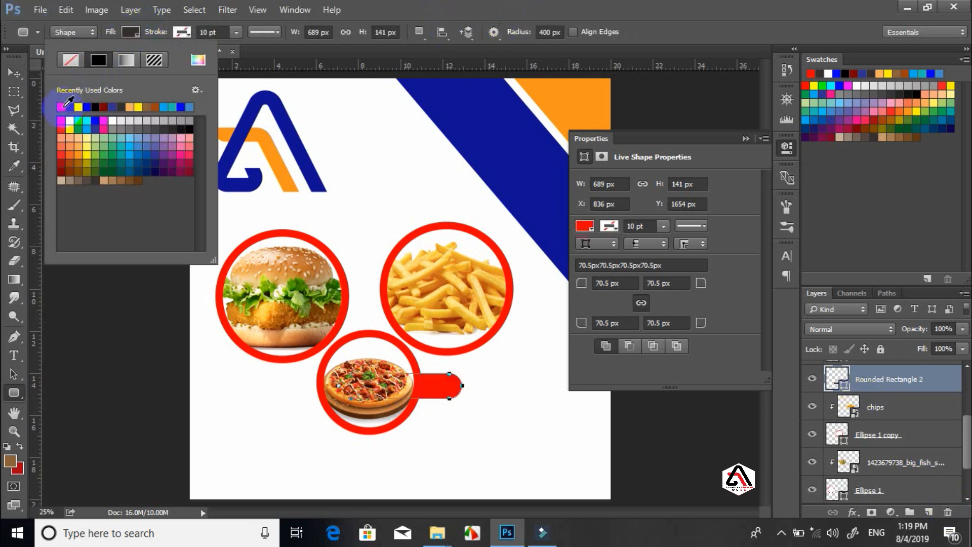
click(554, 9)
Duplicate the red bar, place the copy beside the fries circle and tuck it behind the ring
drag(867, 507, 929, 511)
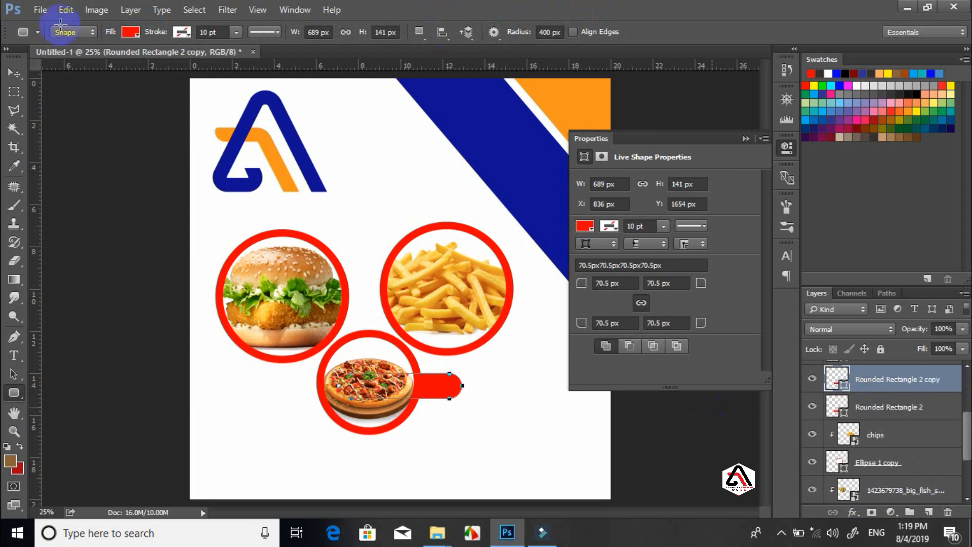
click(14, 74)
drag(390, 347, 497, 281)
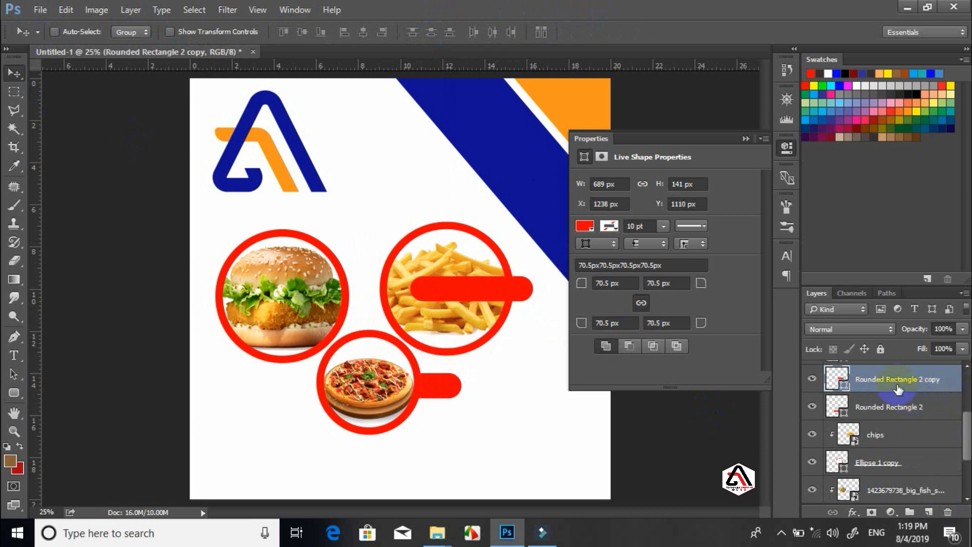
drag(898, 388, 922, 503)
drag(527, 288, 358, 244)
click(747, 138)
key(ctrl)
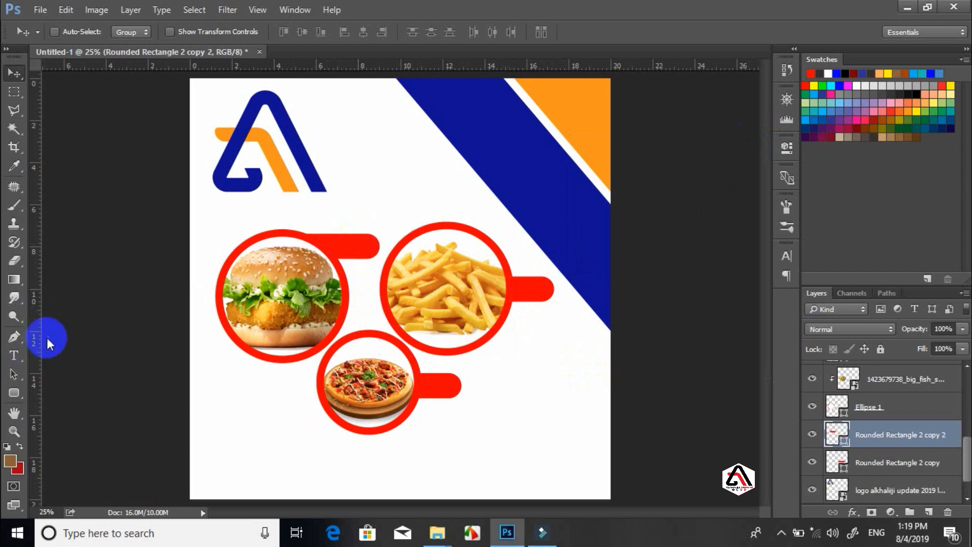
Add a white 30 pt '$3' price label on the burger's red bar
click(14, 355)
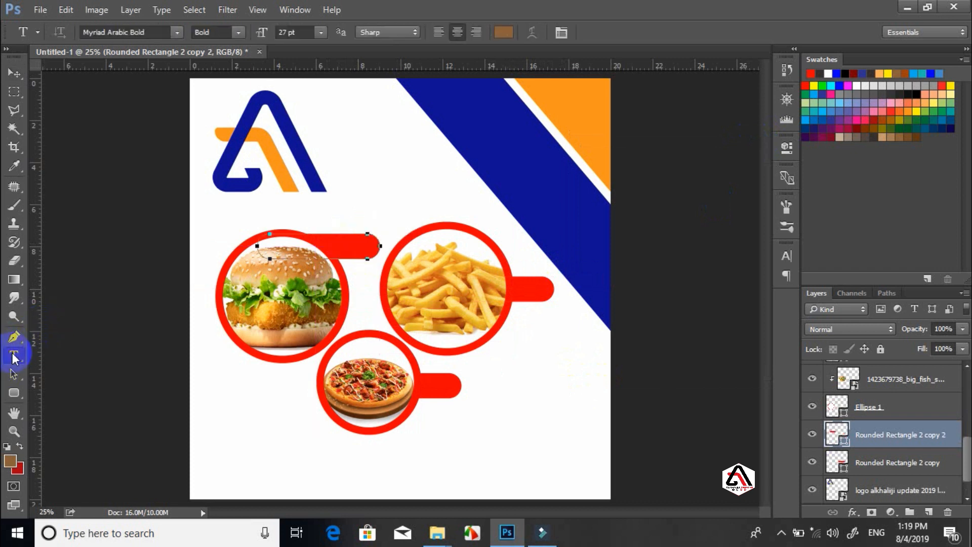
click(342, 188)
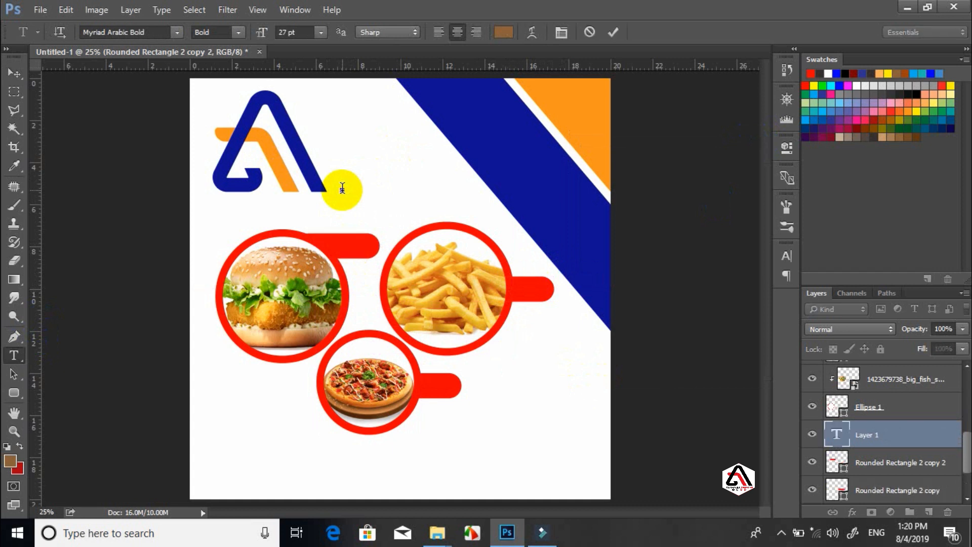
text($3)
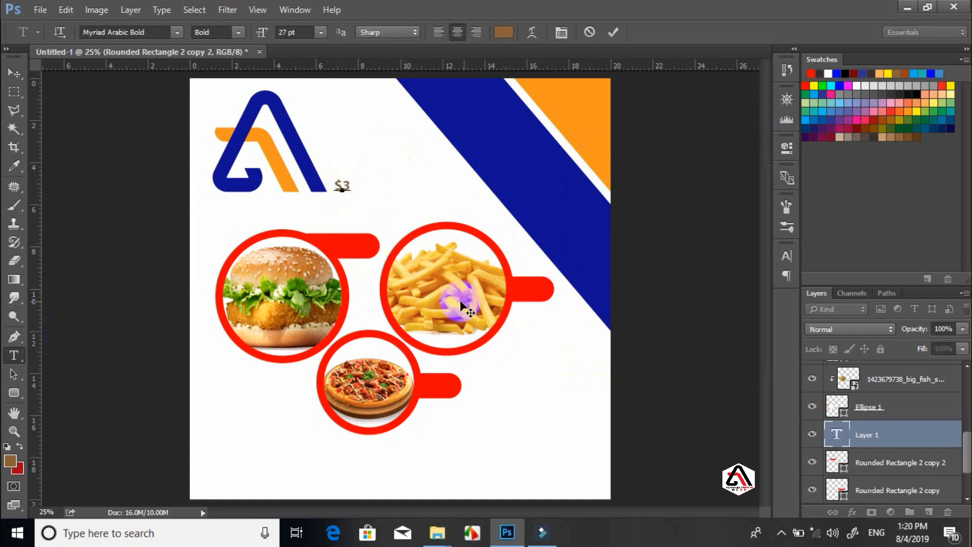
drag(460, 299, 434, 362)
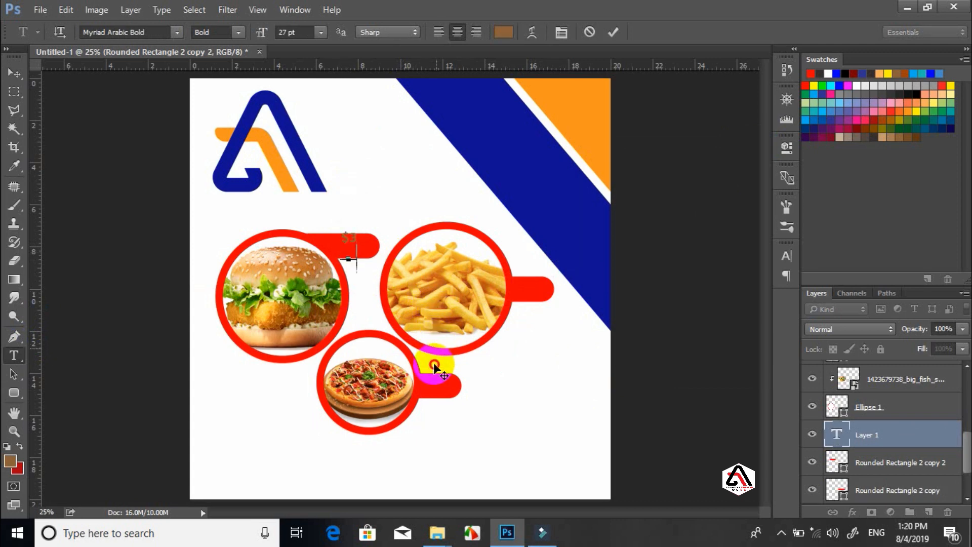
key(ctrl+a)
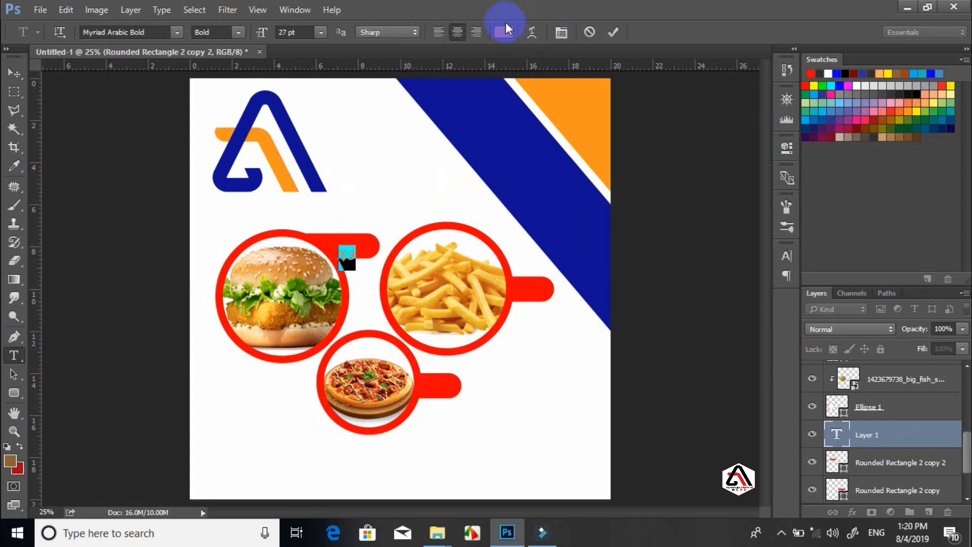
click(504, 31)
click(373, 136)
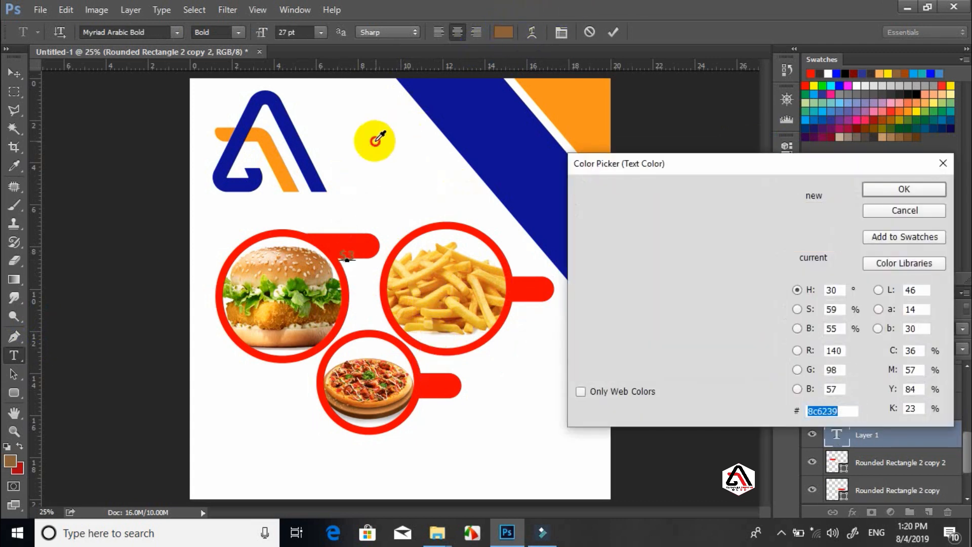
click(891, 197)
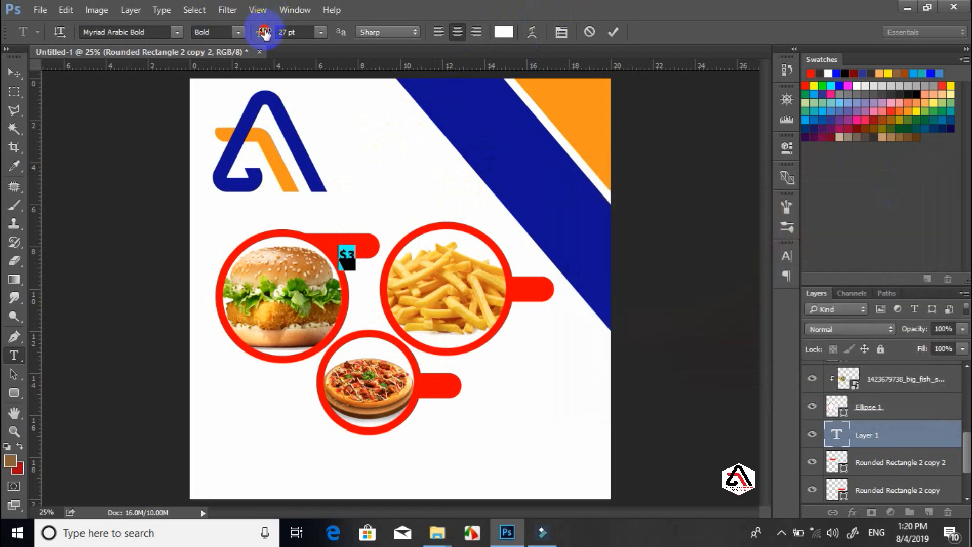
drag(263, 33, 271, 32)
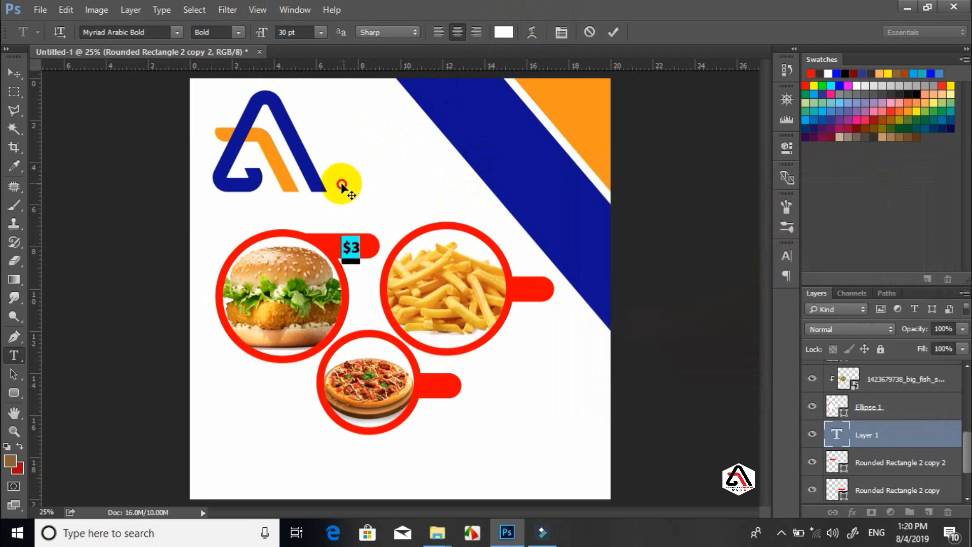
drag(342, 188, 340, 188)
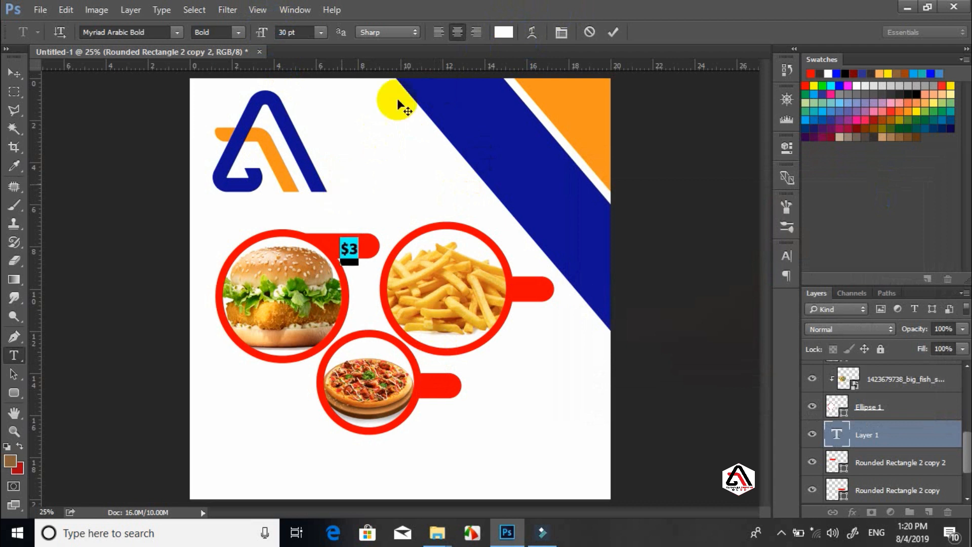
click(613, 34)
click(543, 344)
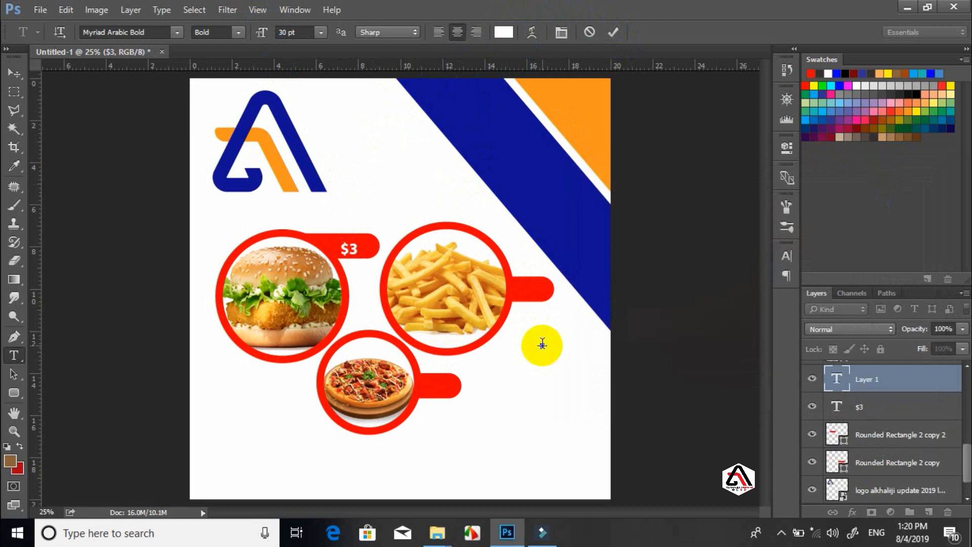
Add a second white '$3' price on the fries' red bar
text($3)
drag(555, 423, 544, 369)
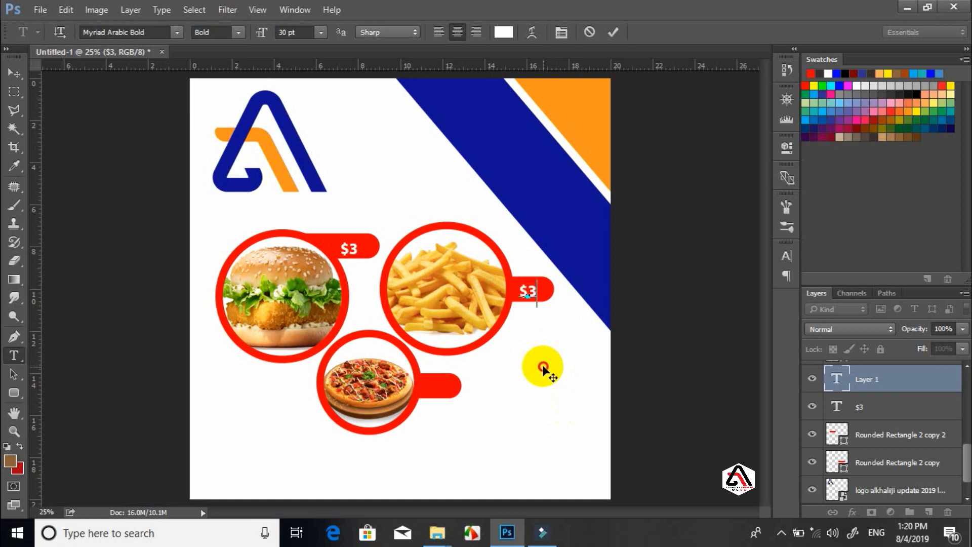
click(613, 33)
Place the pizza price text as '$12' and move its layer above Rounded Rectangle 2
click(490, 395)
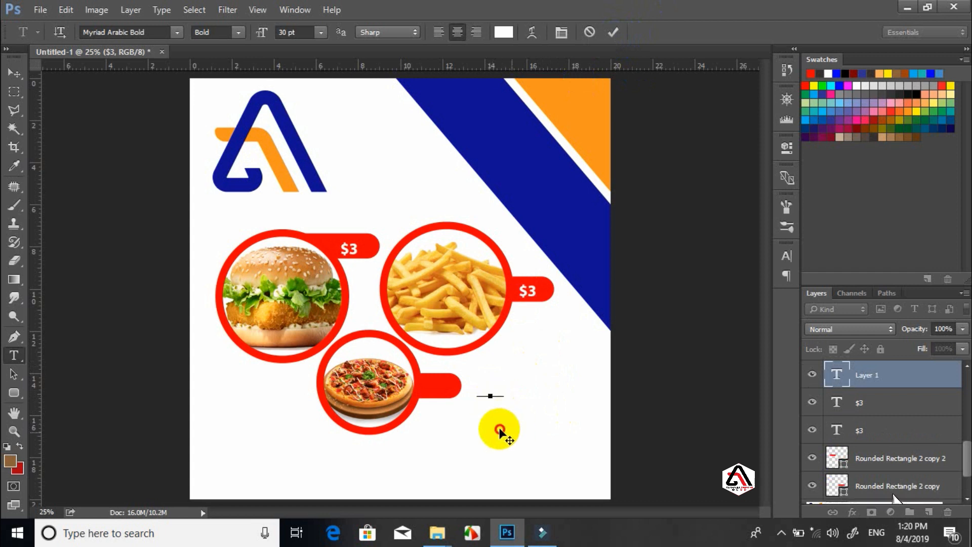
drag(498, 427, 457, 429)
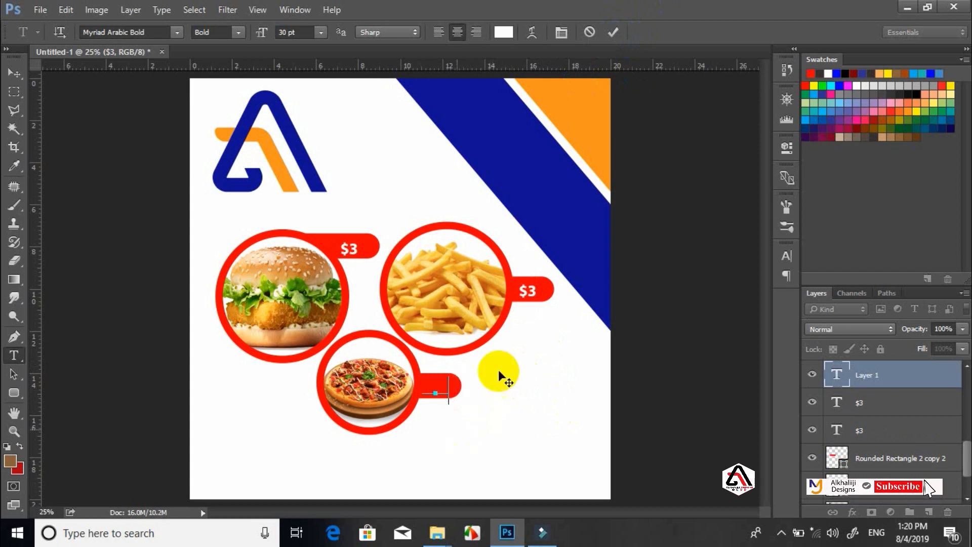
click(615, 32)
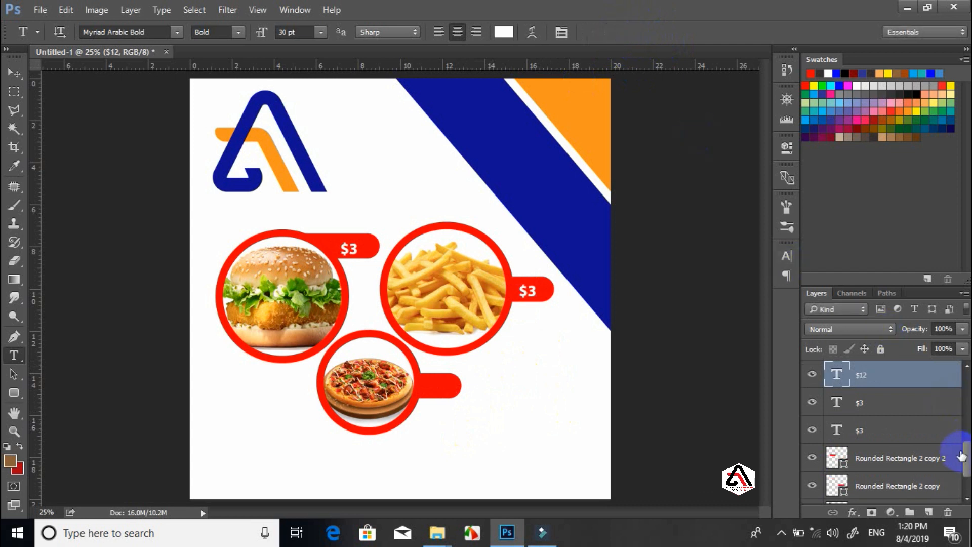
drag(967, 448, 965, 425)
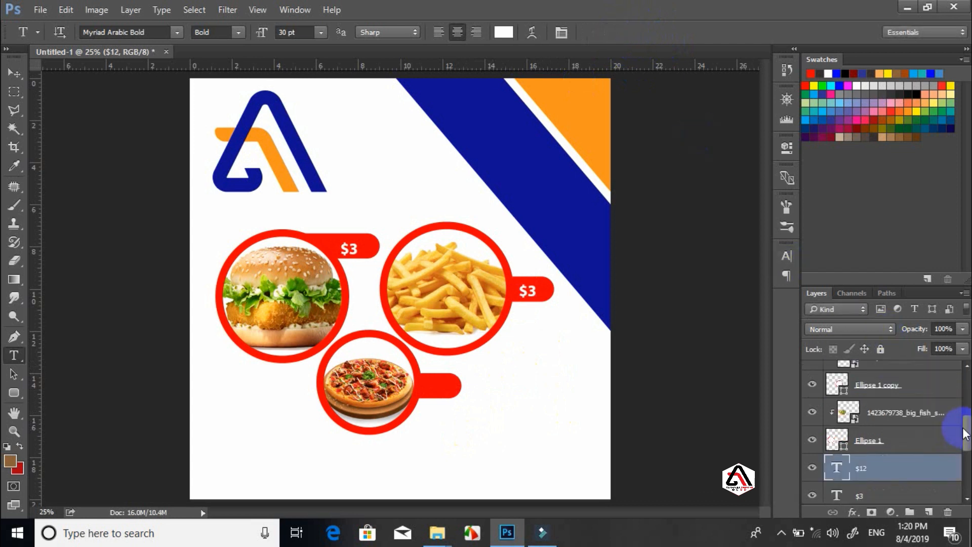
click(436, 386)
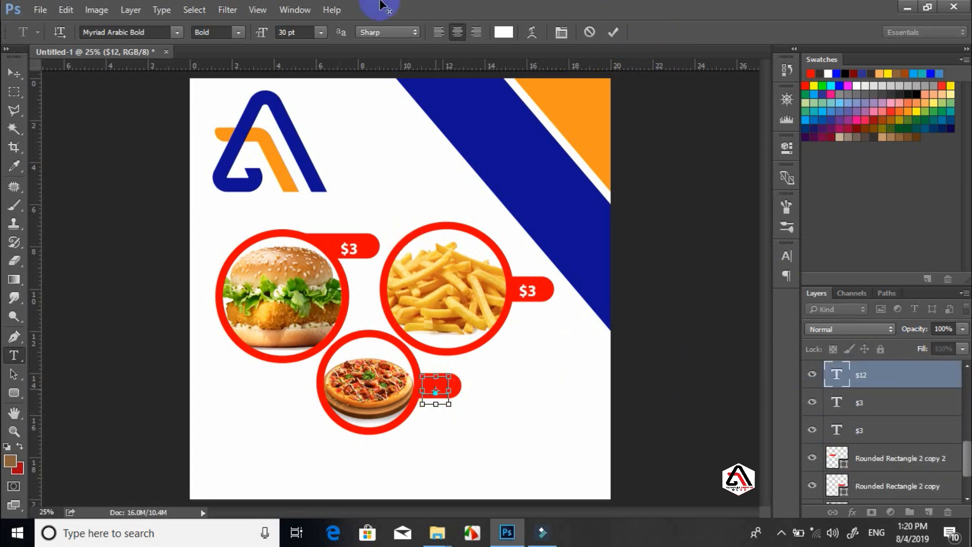
key(ctrl+a)
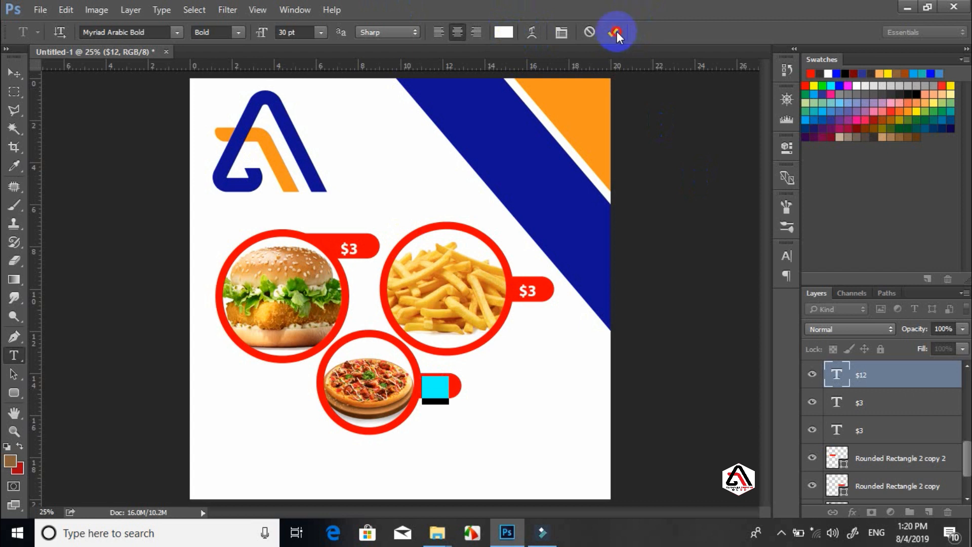
key(BackSpace)
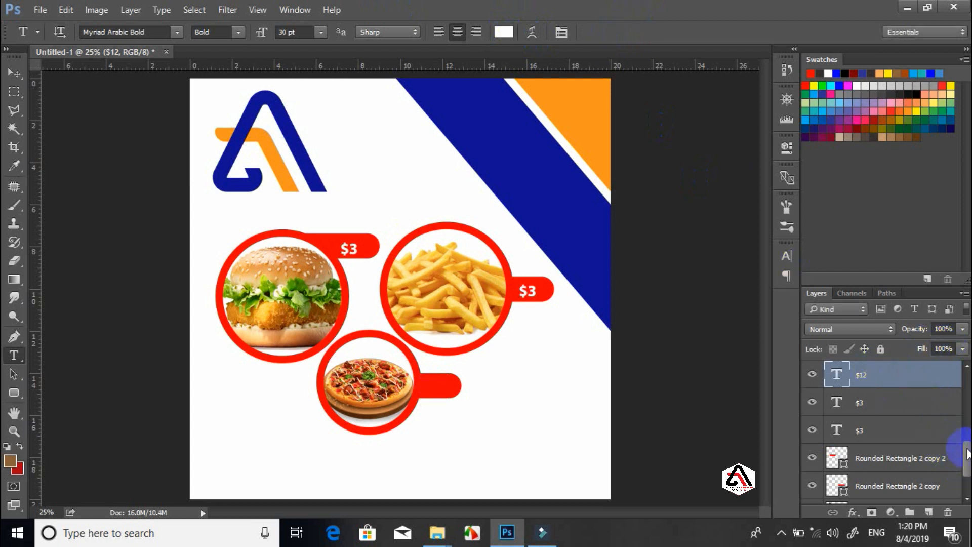
drag(967, 448, 967, 408)
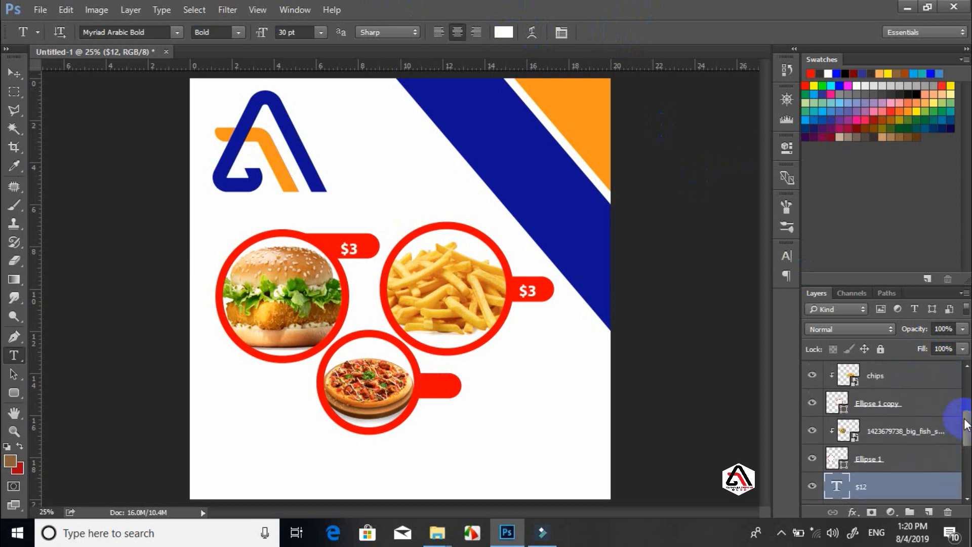
drag(879, 483, 887, 441)
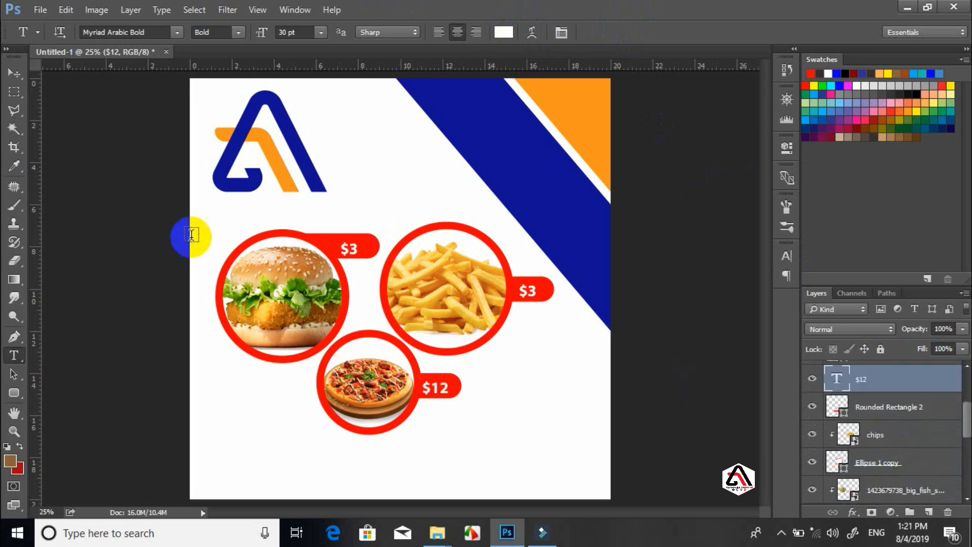
click(13, 76)
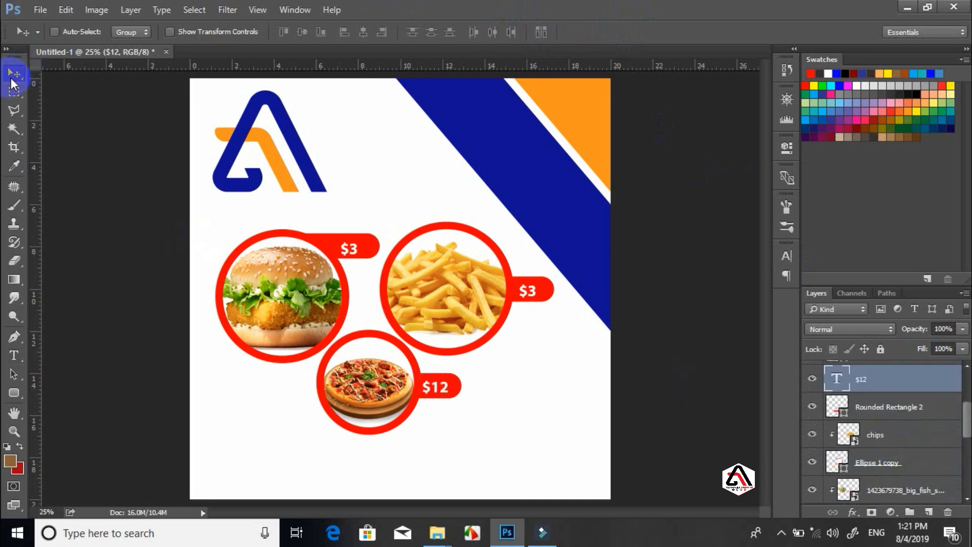
Type 'W FIT' at the poster's bottom-left in the stripe's navy blue
click(20, 397)
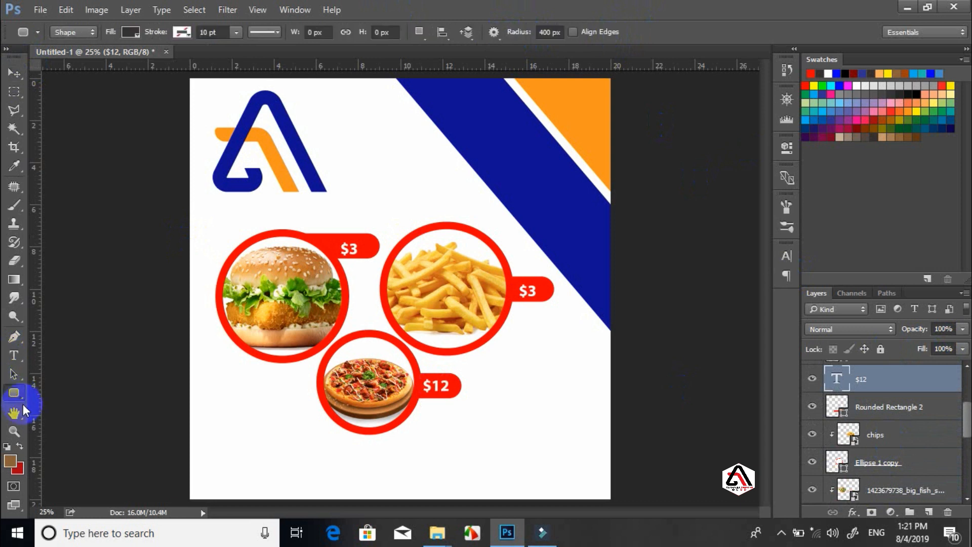
click(14, 354)
click(243, 462)
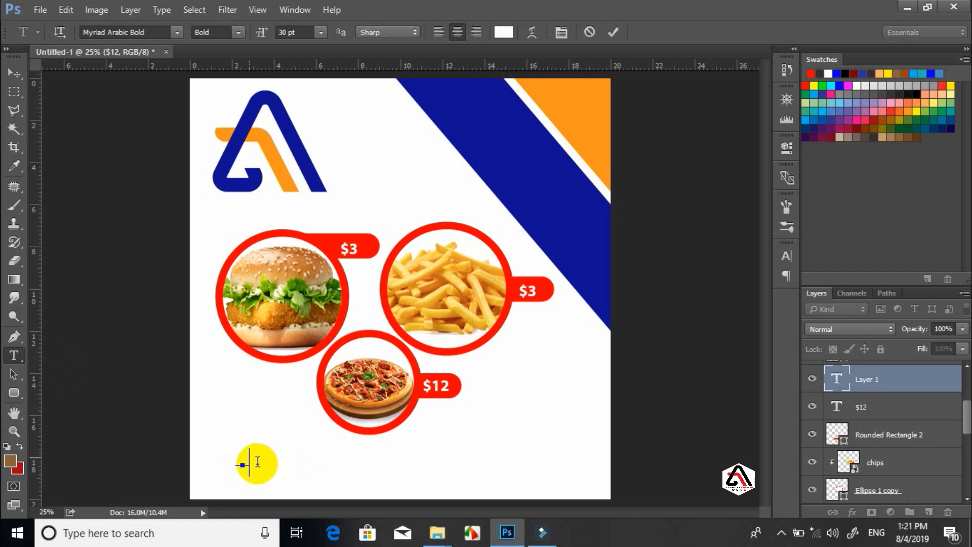
key(ctrl+a)
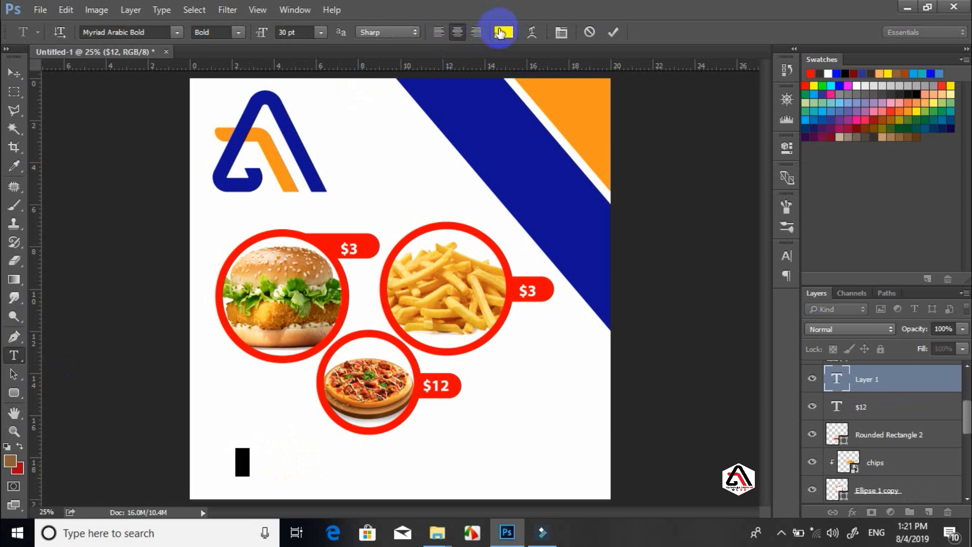
click(503, 32)
click(490, 113)
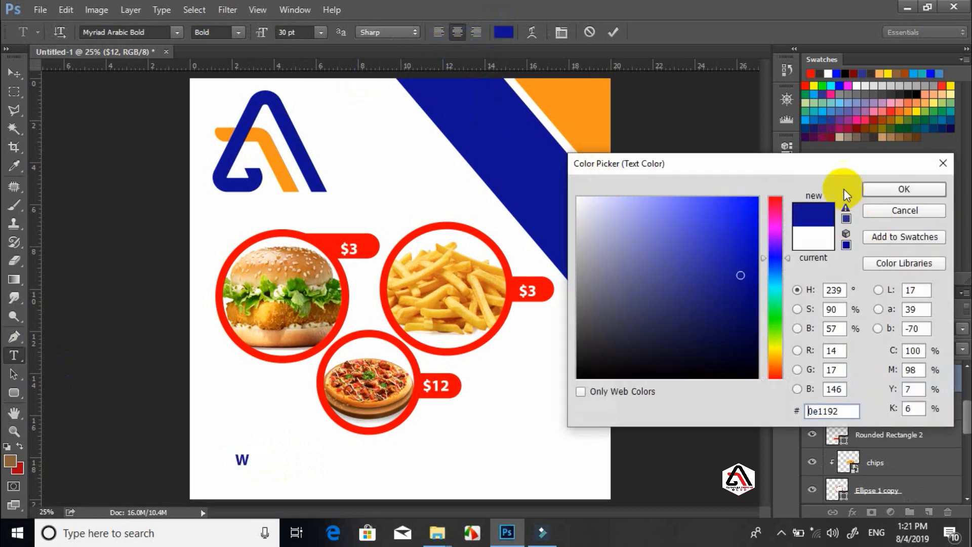
click(870, 195)
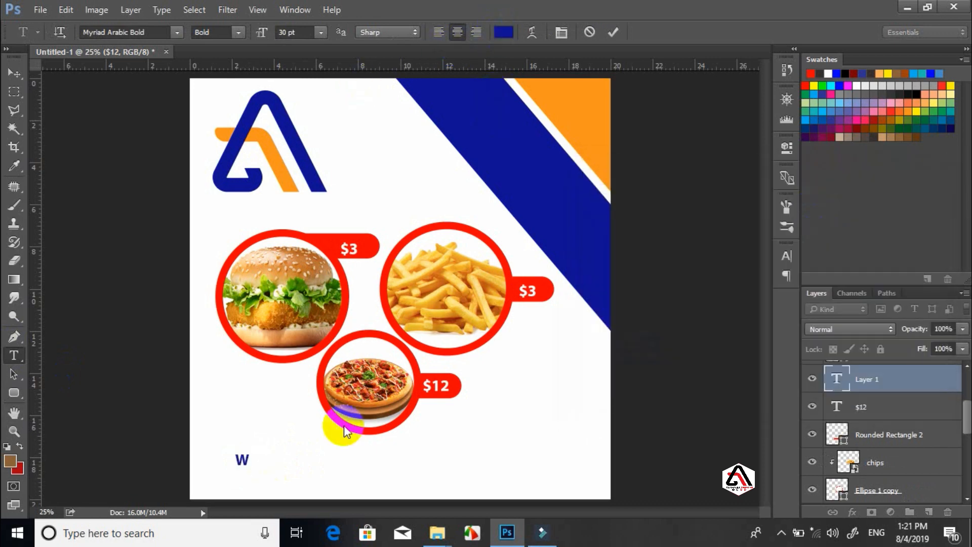
click(249, 460)
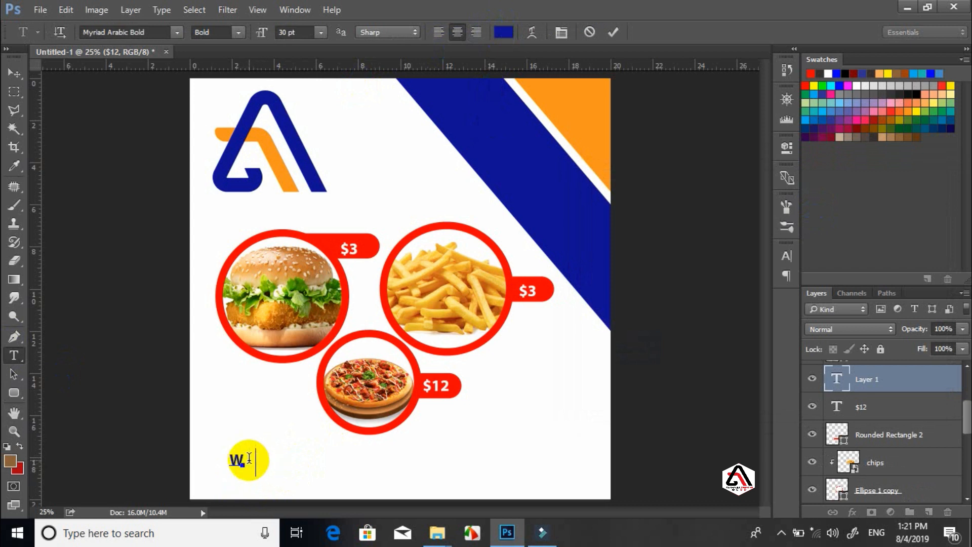
text(F I T)
key(ctrl+a)
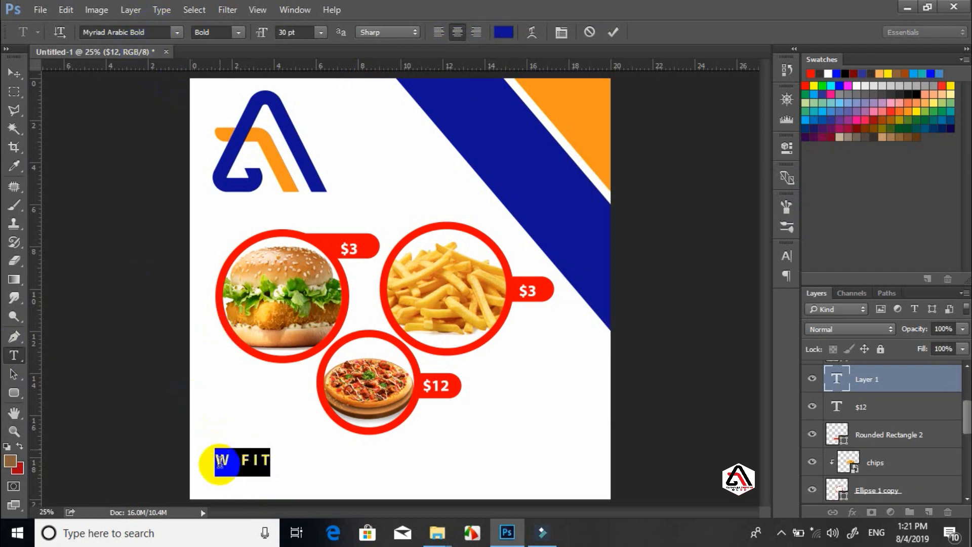
click(226, 458)
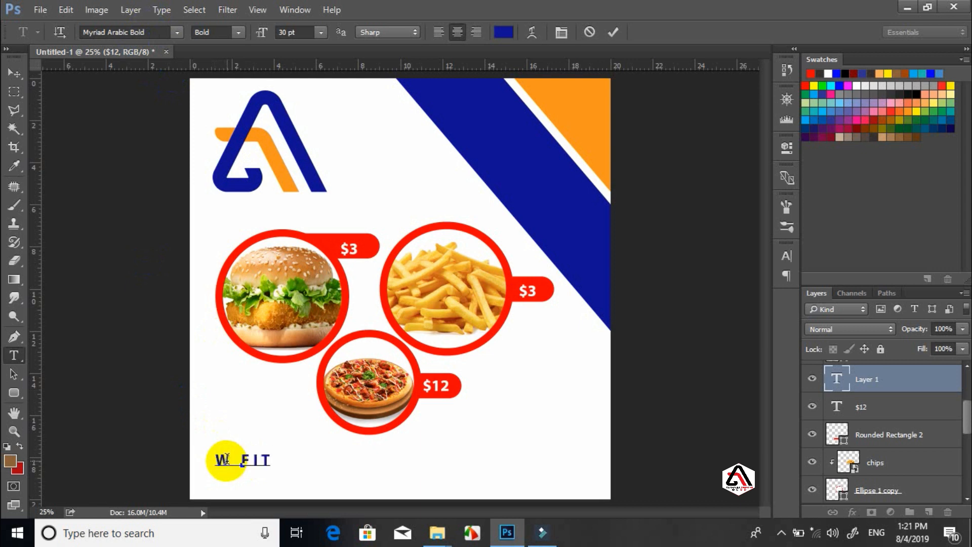
Apply the Social Circles Regular font to 'W FIT', turning it into WhatsApp, Facebook, Instagram and Twitter icons
triple_click(226, 462)
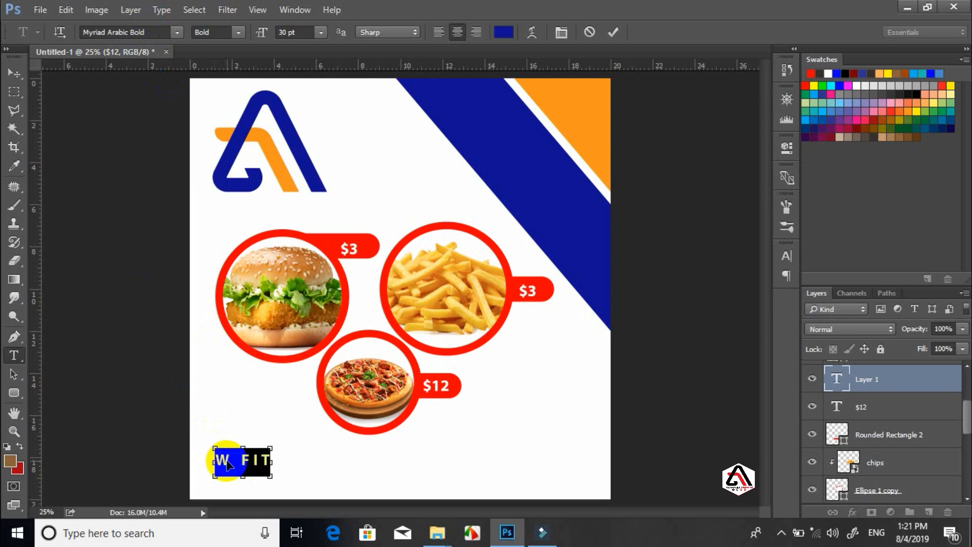
click(136, 32)
text(sld)
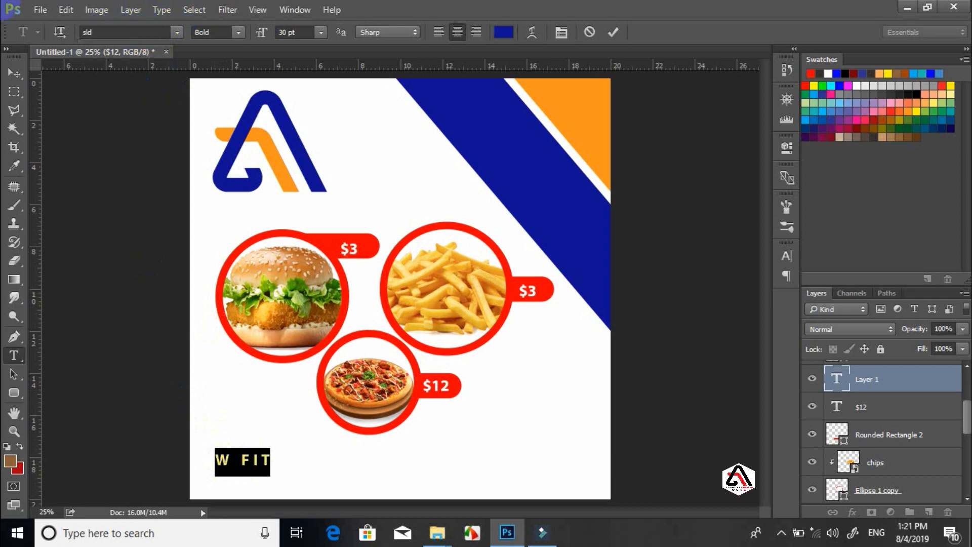
key(BackSpace)
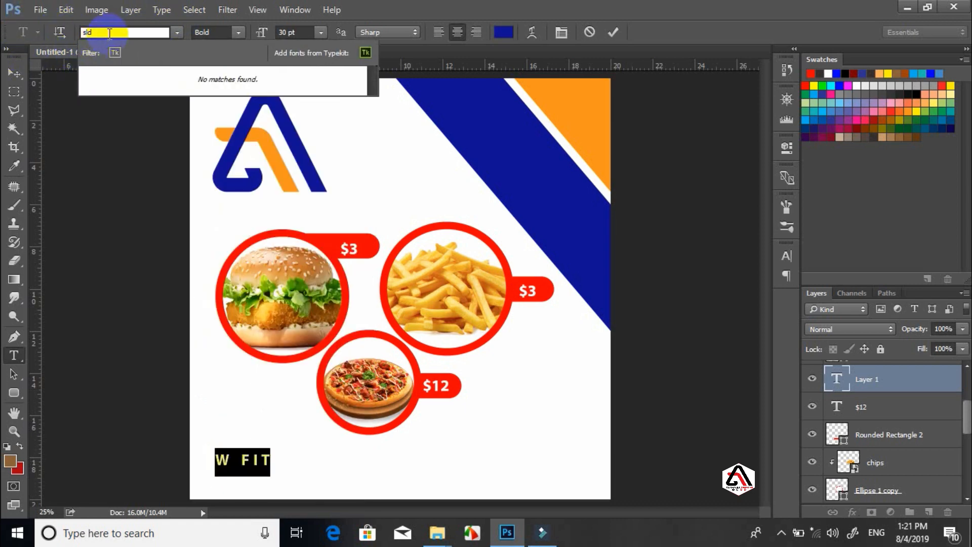
drag(108, 33, 71, 33)
text(sc)
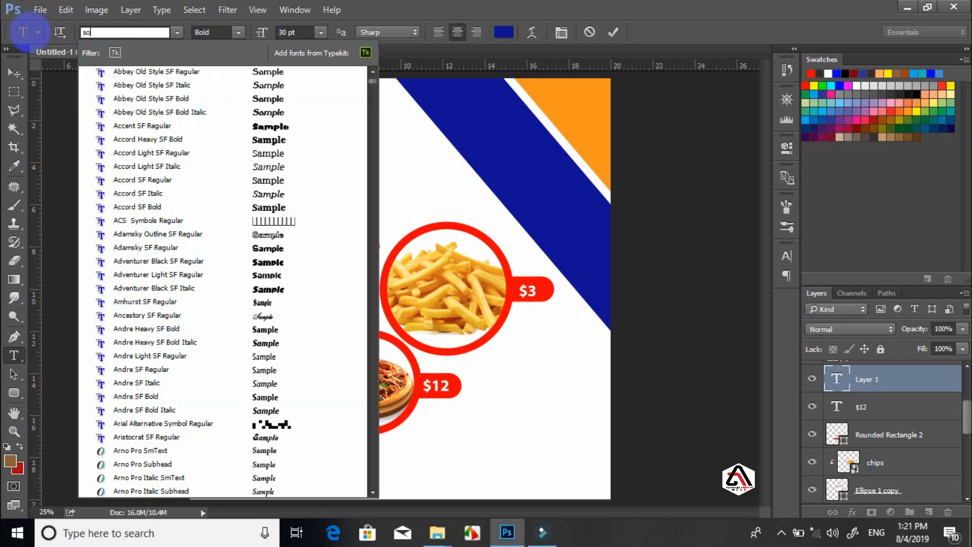
text(ci)
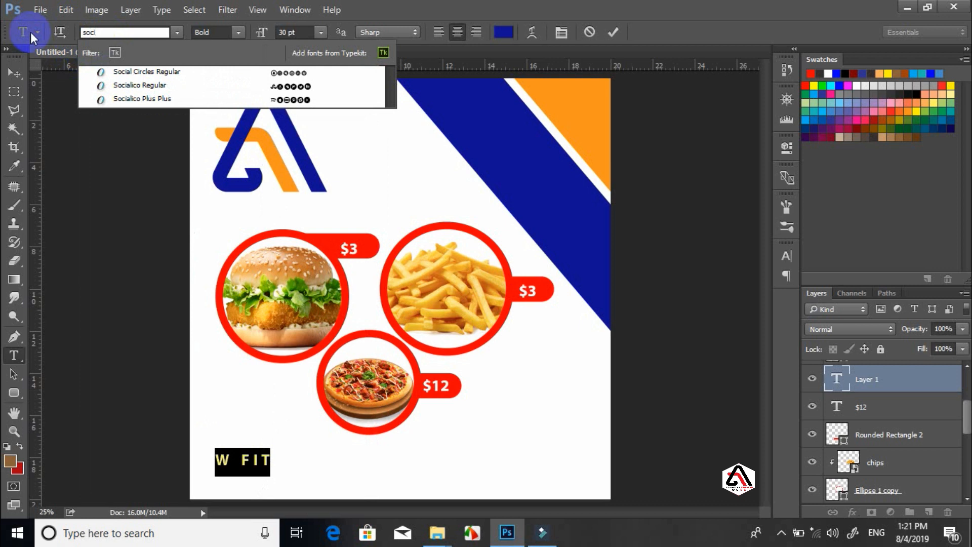
click(135, 72)
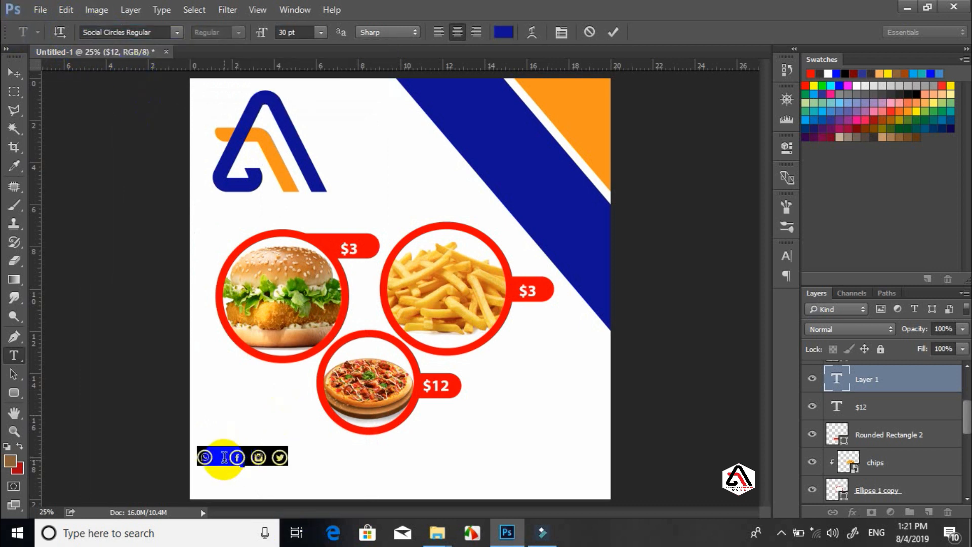
Switch to Arial Narrow after the WhatsApp icon for the phone number
click(226, 459)
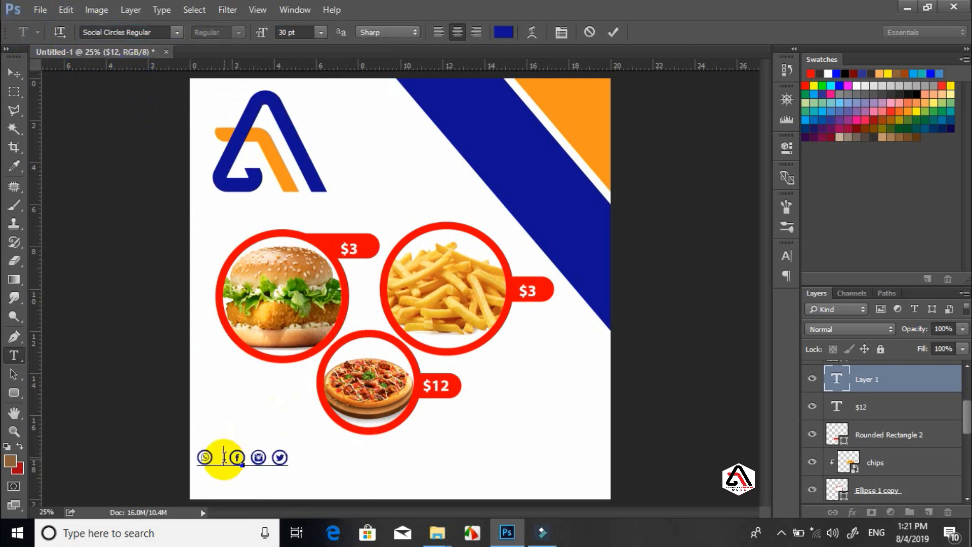
click(132, 32)
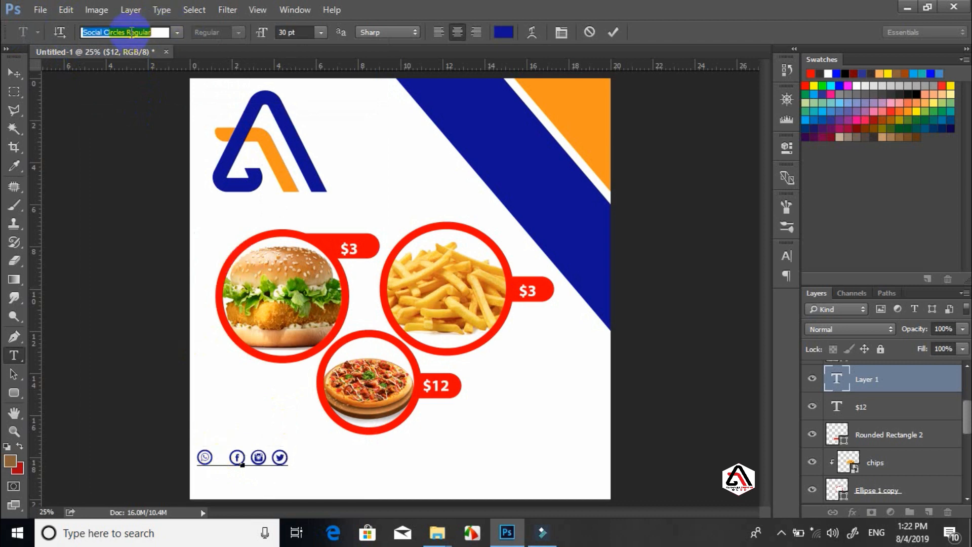
text(ar)
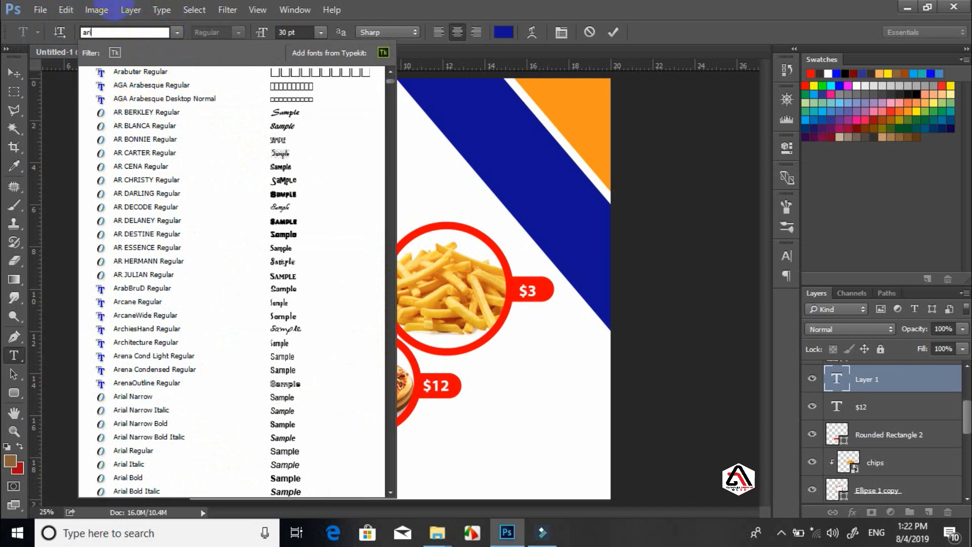
text(ial)
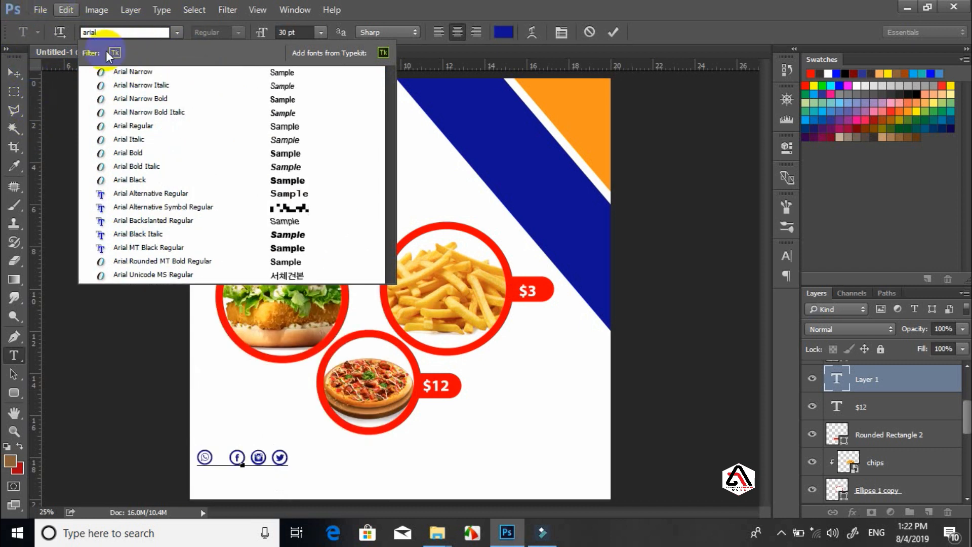
click(123, 72)
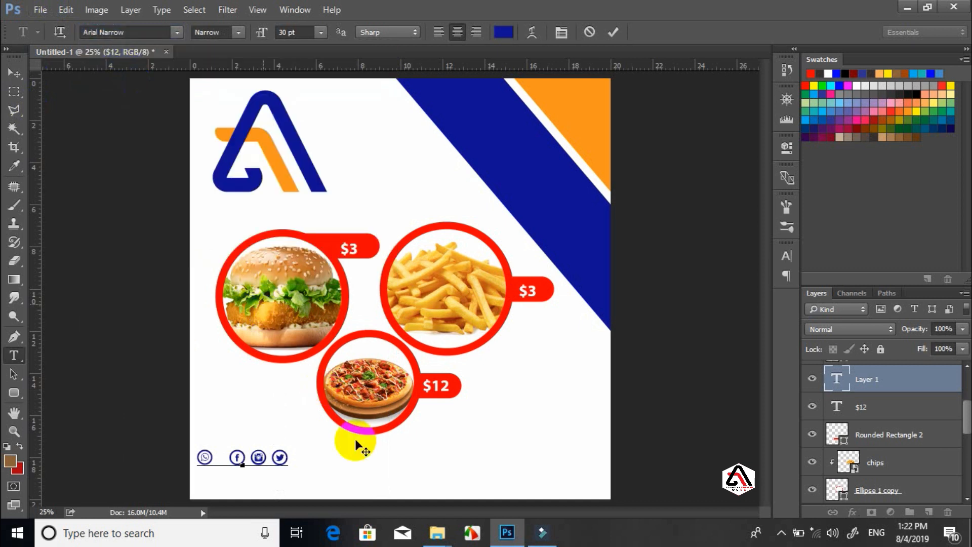
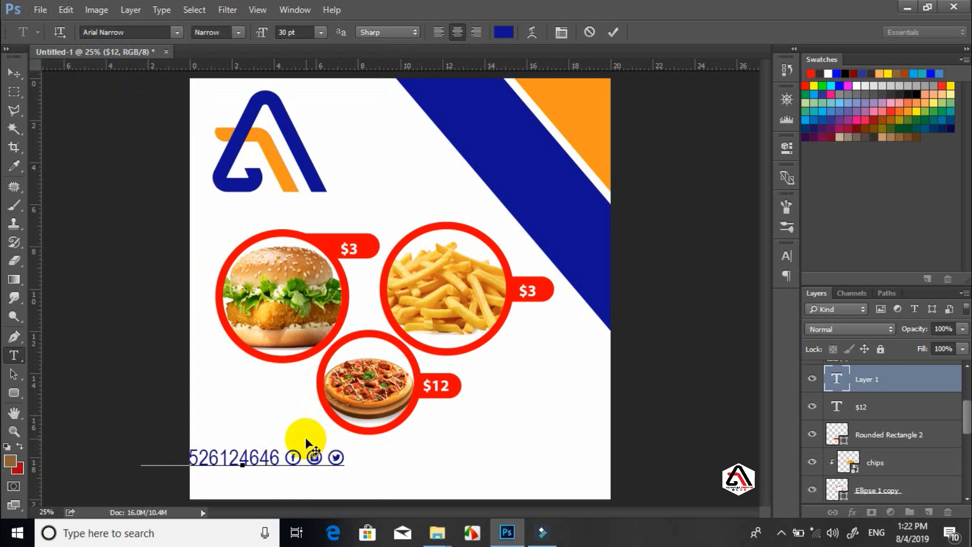
Type the phone number, shift the line slightly right and down, and remove the extra icon
drag(391, 481, 453, 491)
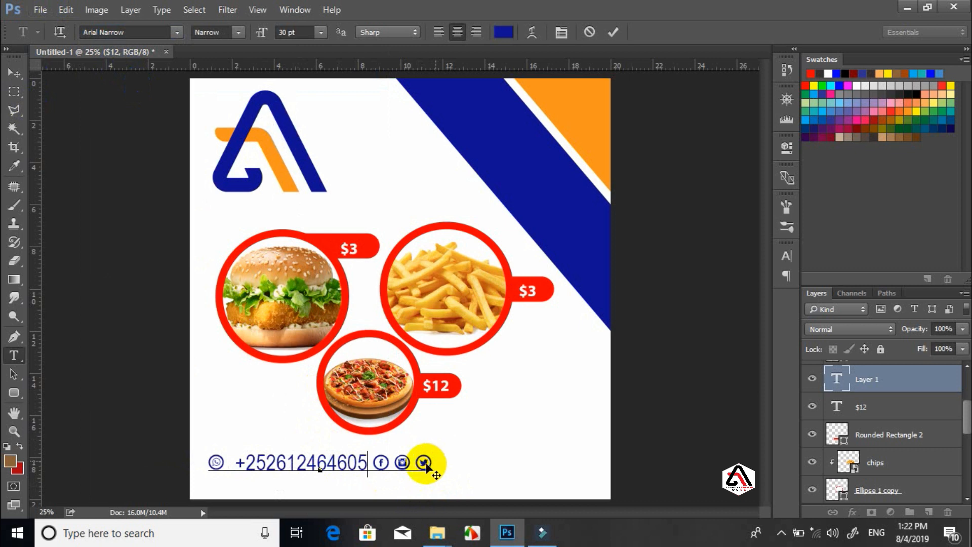
click(430, 461)
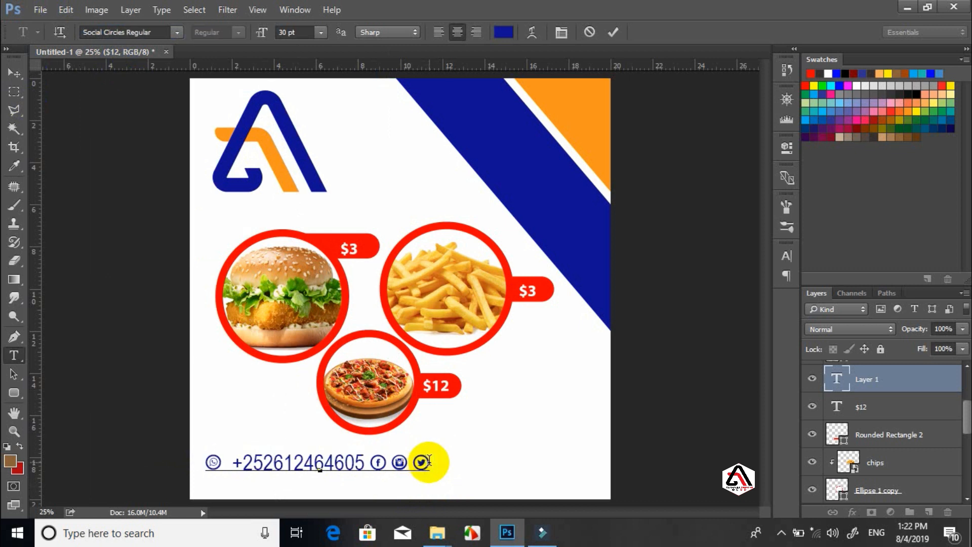
text(d)
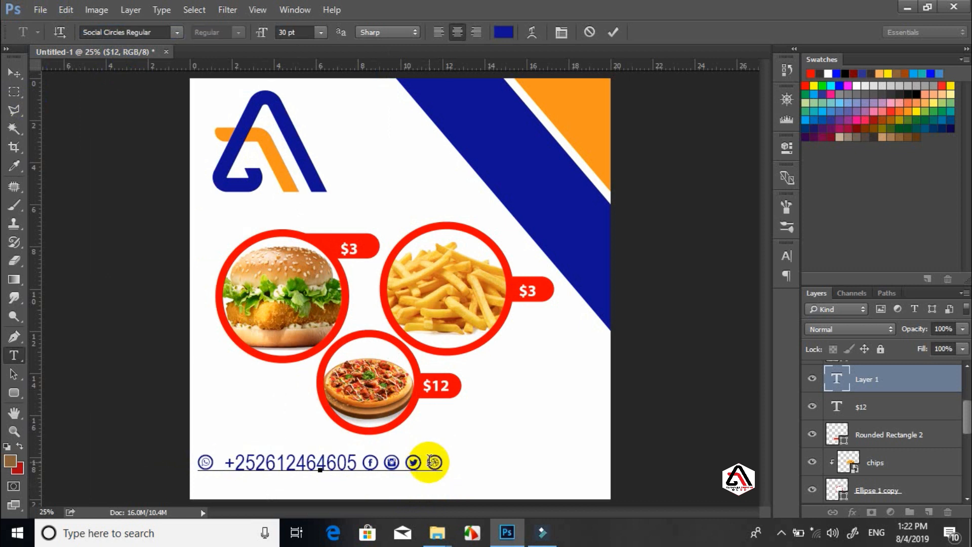
key(BackSpace)
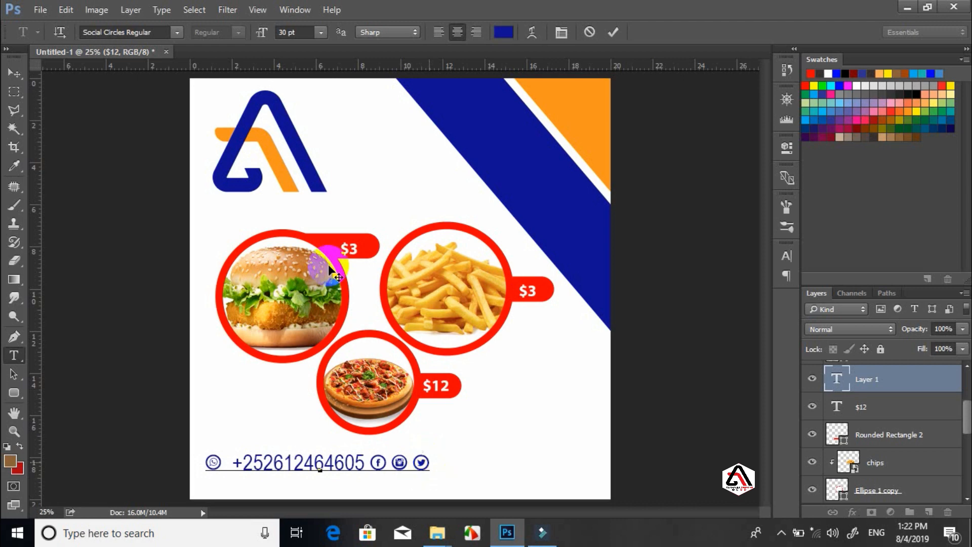
Add 'ALKHALIIJI SWEETS' in Arial Narrow after the social icons and shift the line right
click(151, 31)
text(arial)
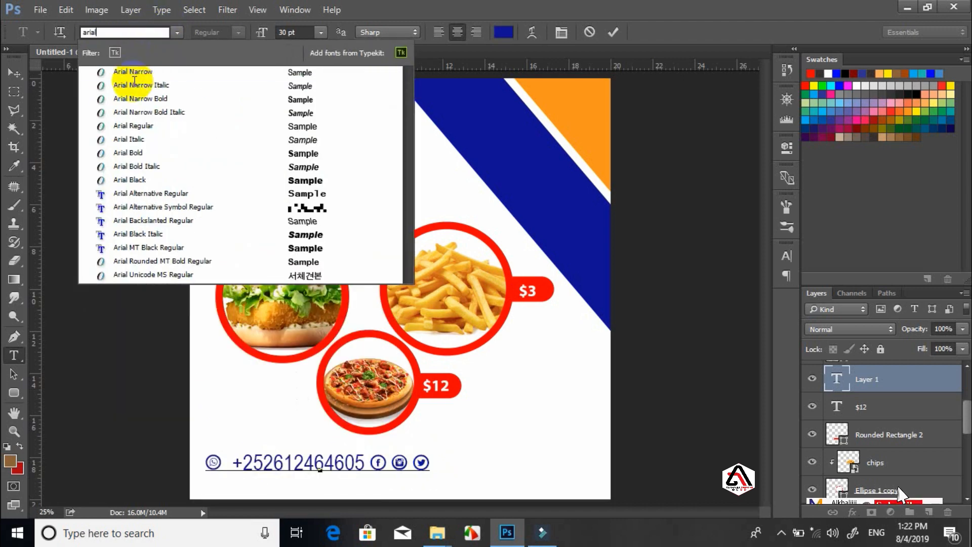
click(135, 76)
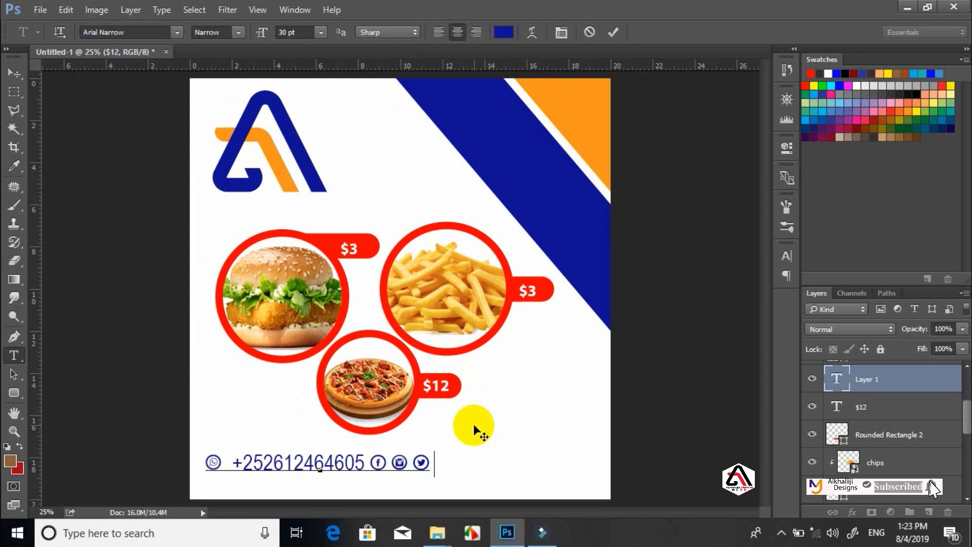
text(S)
key(BackSpace)
text(AL)
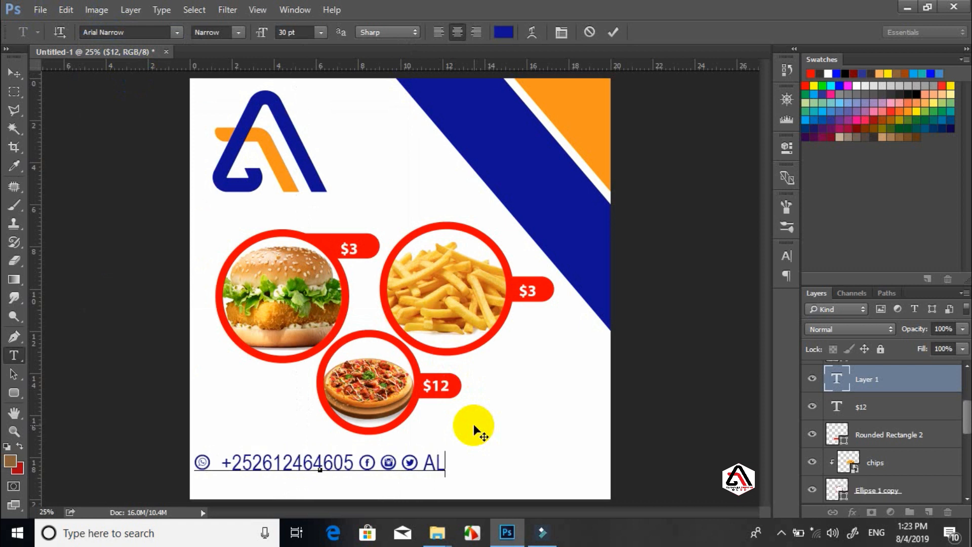
text(KHALIIJI)
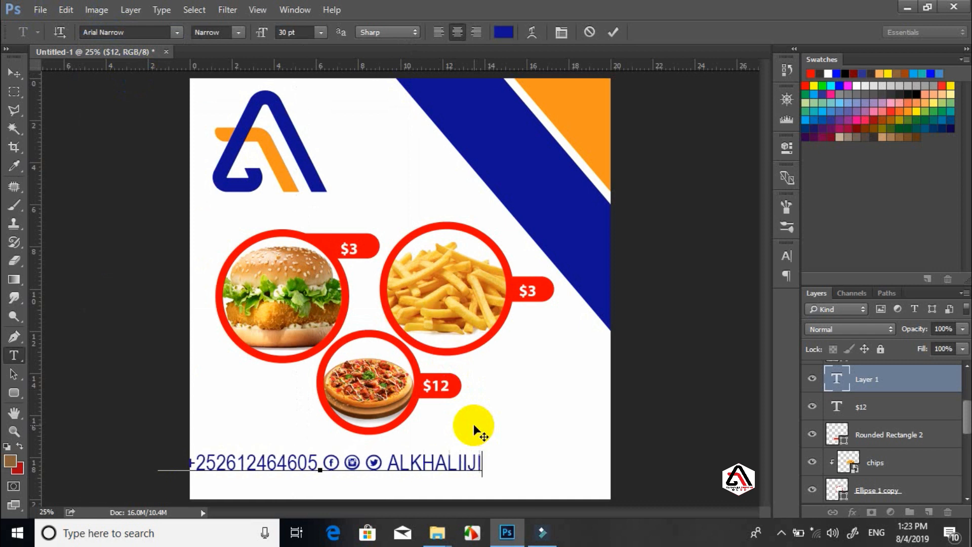
text( SWEA)
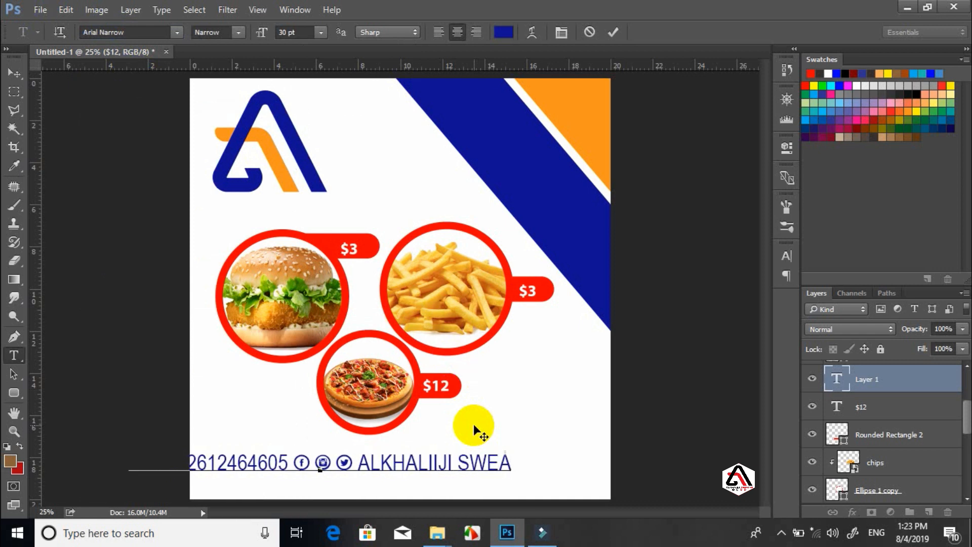
key(BackSpace)
text(ETS)
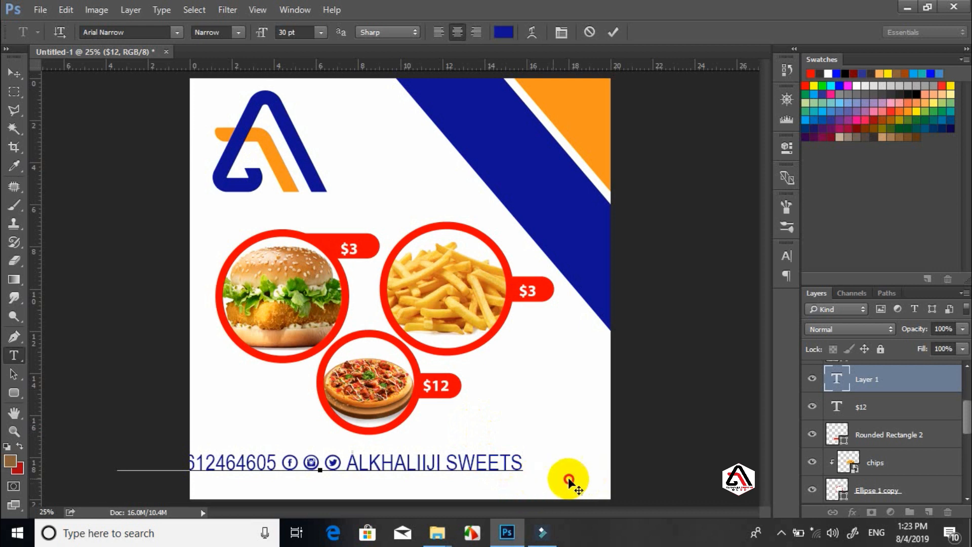
drag(551, 478, 617, 480)
Resize the whole contact line to 24 pt, nudge it up, and commit
key(ctrl+a)
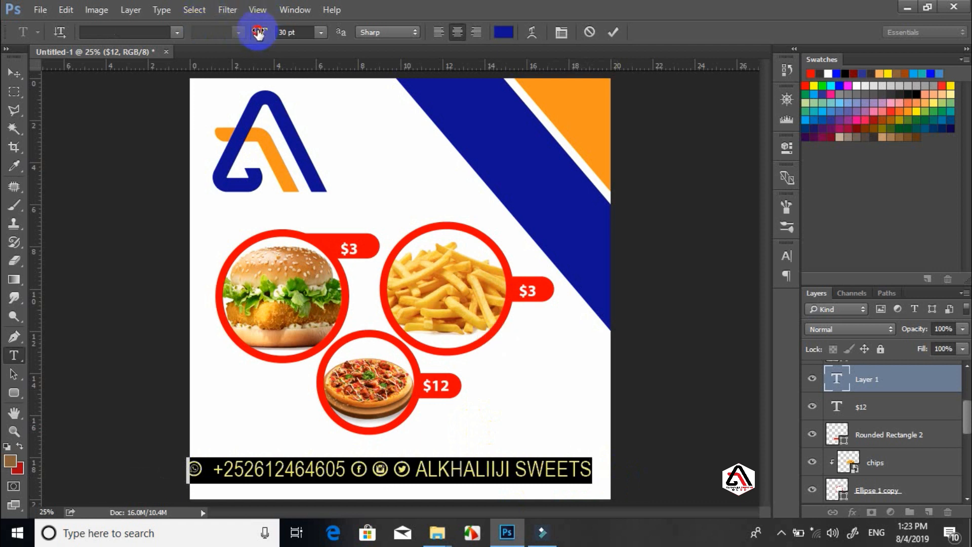
drag(259, 32, 257, 31)
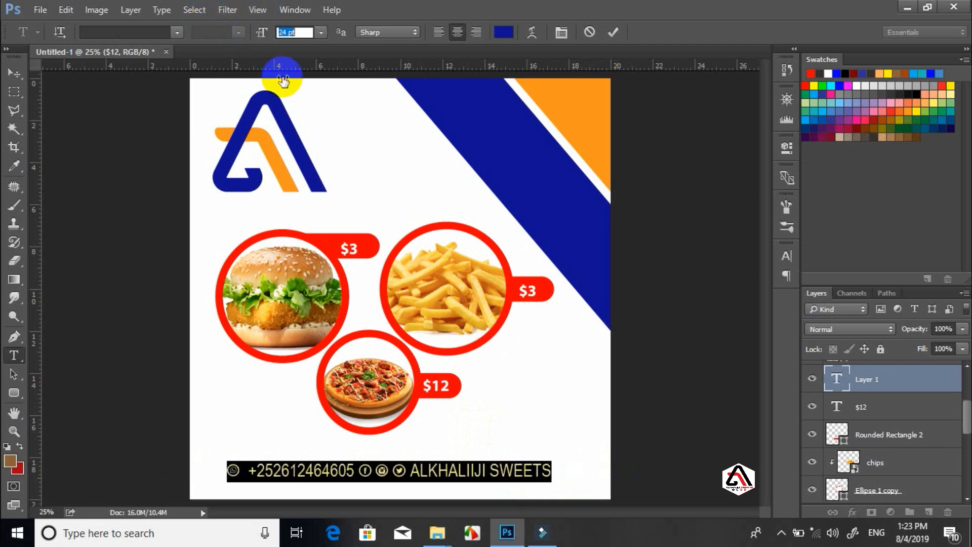
drag(486, 397, 488, 393)
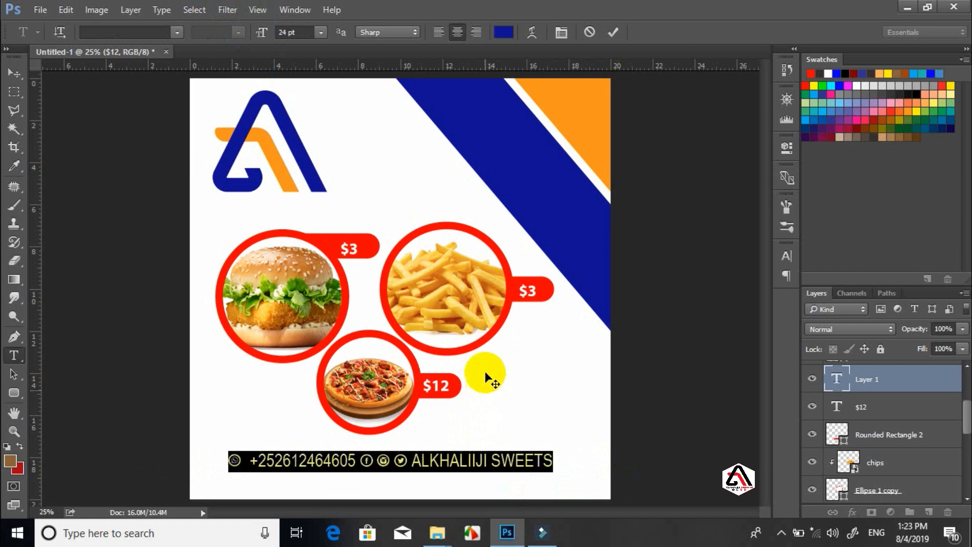
click(612, 33)
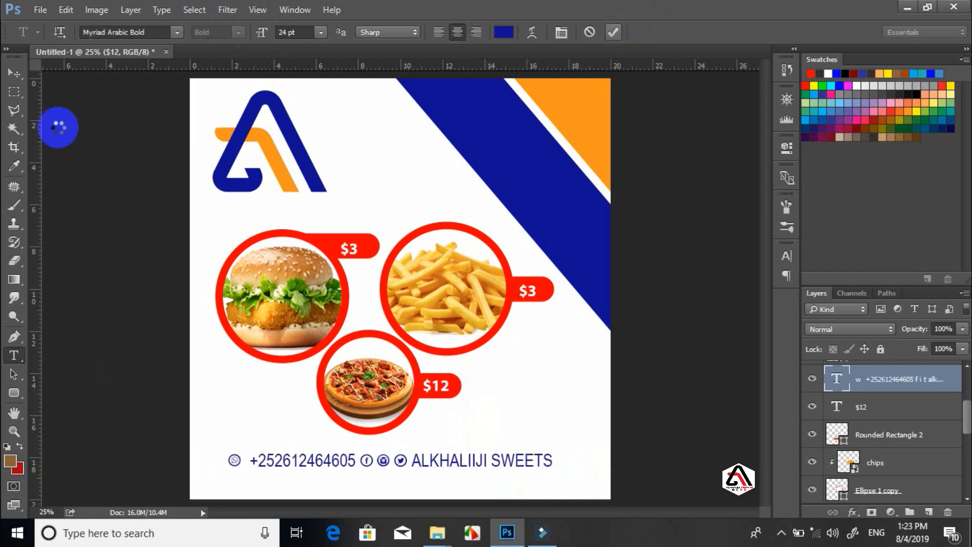
Draw a long rounded bar along the left bottom edge, layered beneath the contact text
click(14, 393)
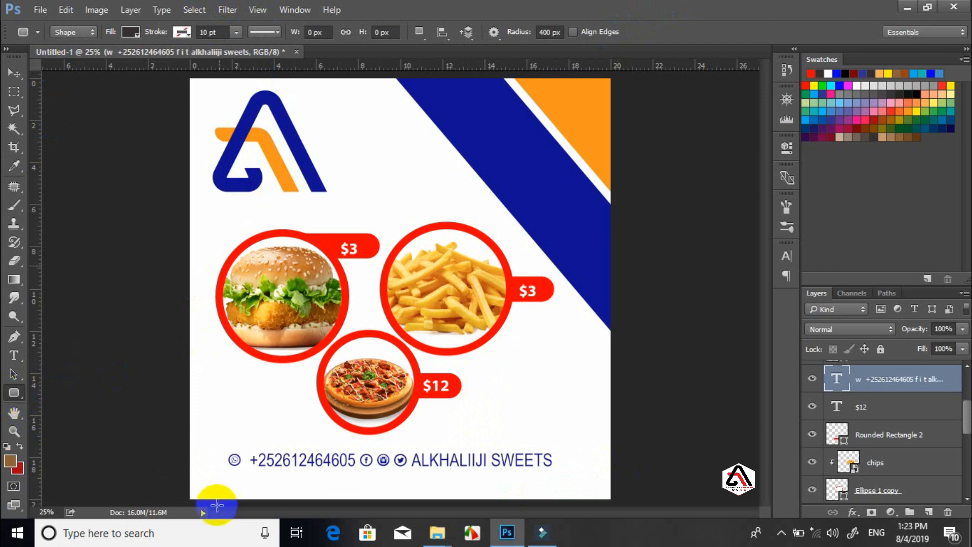
drag(180, 462, 586, 484)
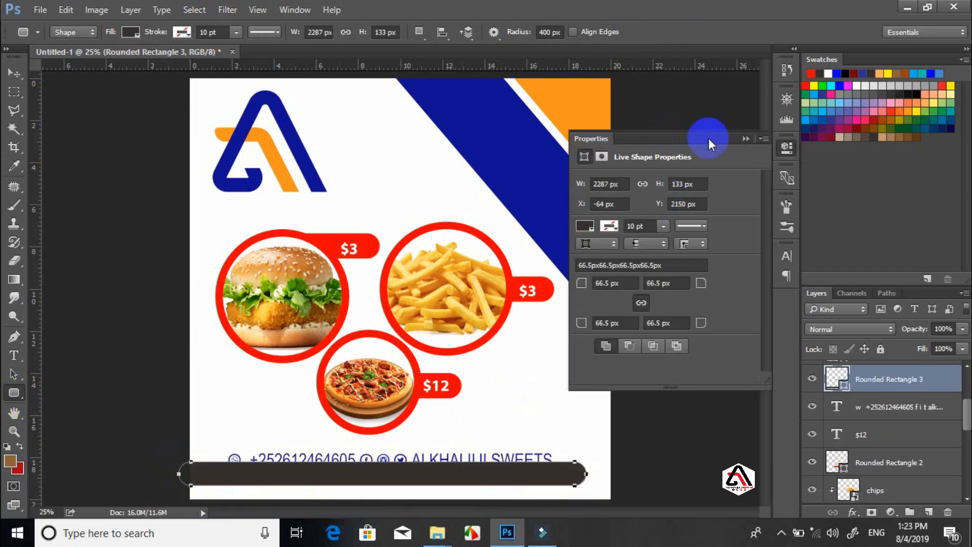
click(13, 73)
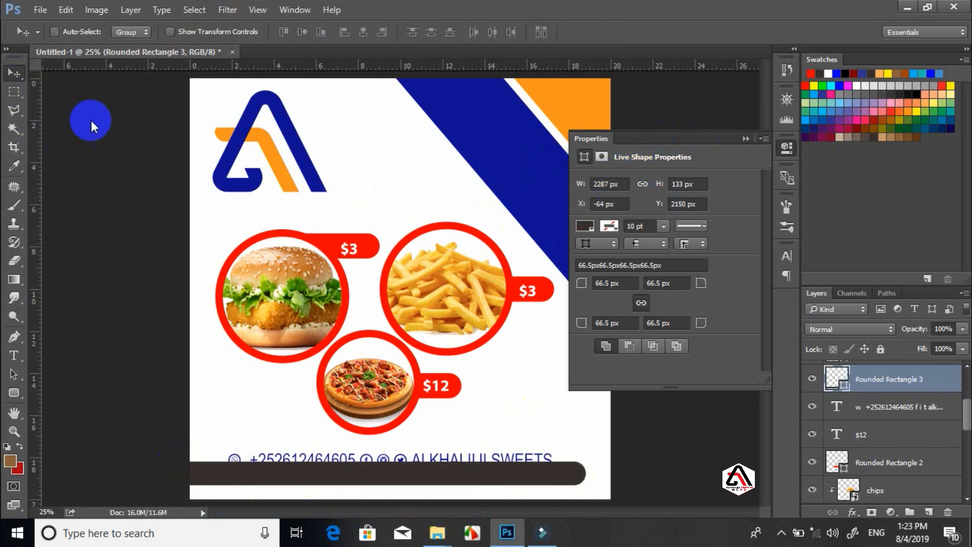
drag(370, 486, 381, 474)
drag(902, 388, 896, 416)
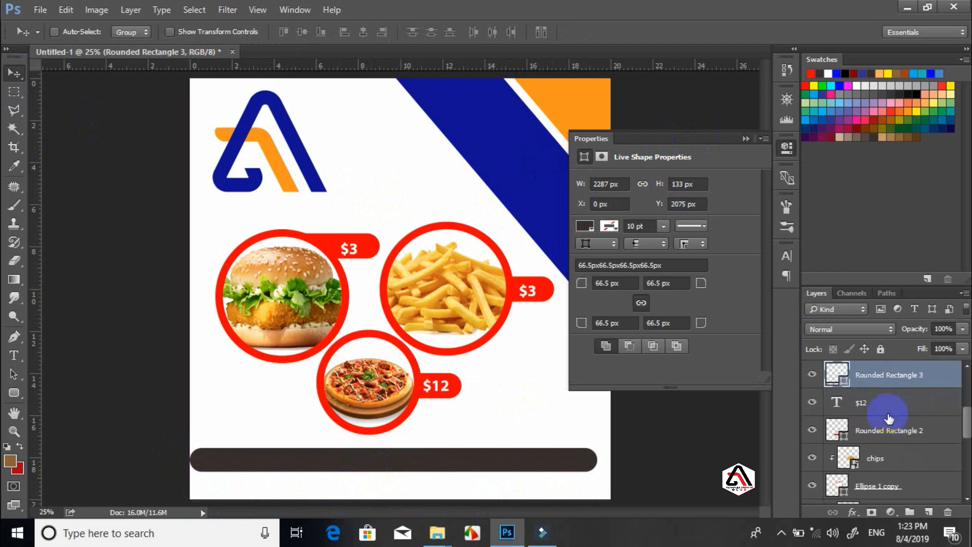
Fill the bar with the corner stripe's orange #f7941d
double_click(848, 387)
mouse_move(537, 284)
mouse_down()
mouse_move(527, 282)
mouse_move(550, 287)
mouse_up()
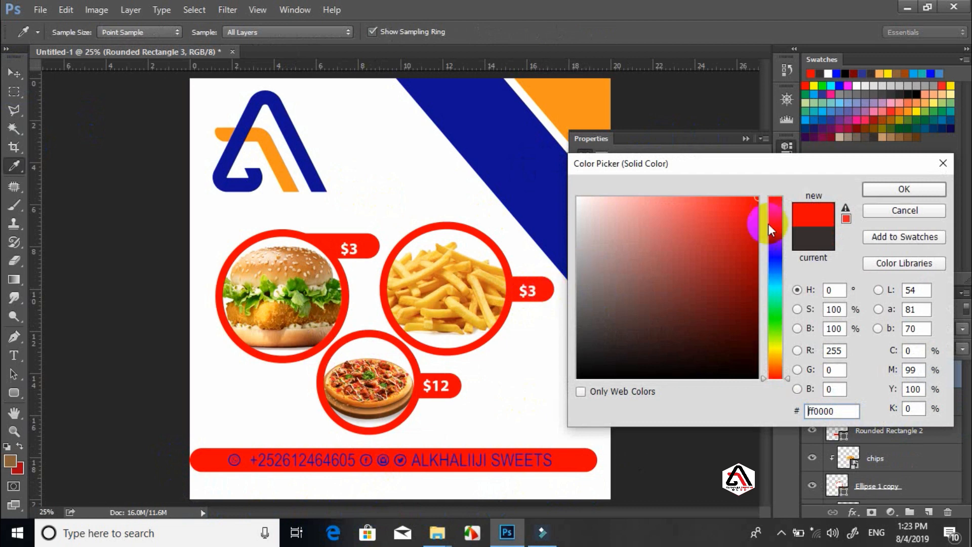
drag(433, 232, 576, 103)
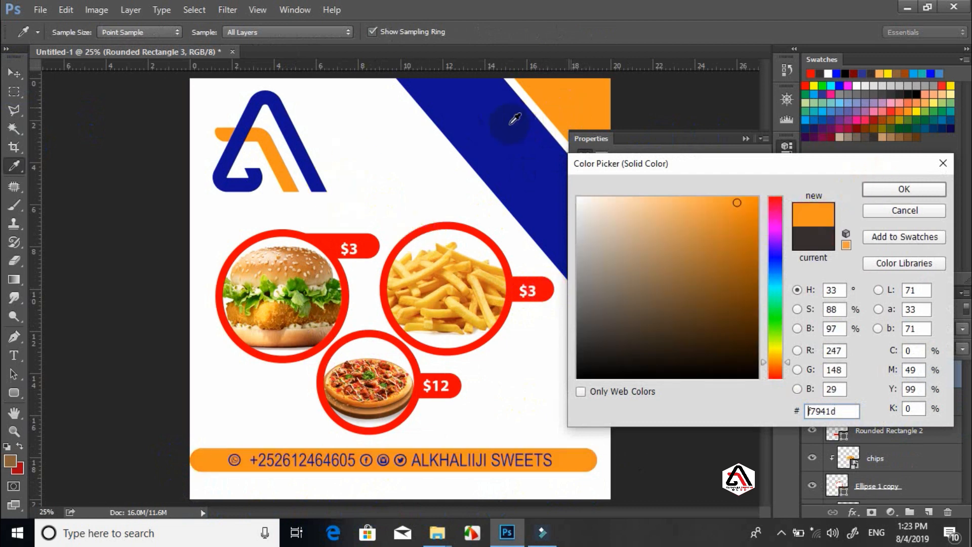
click(892, 187)
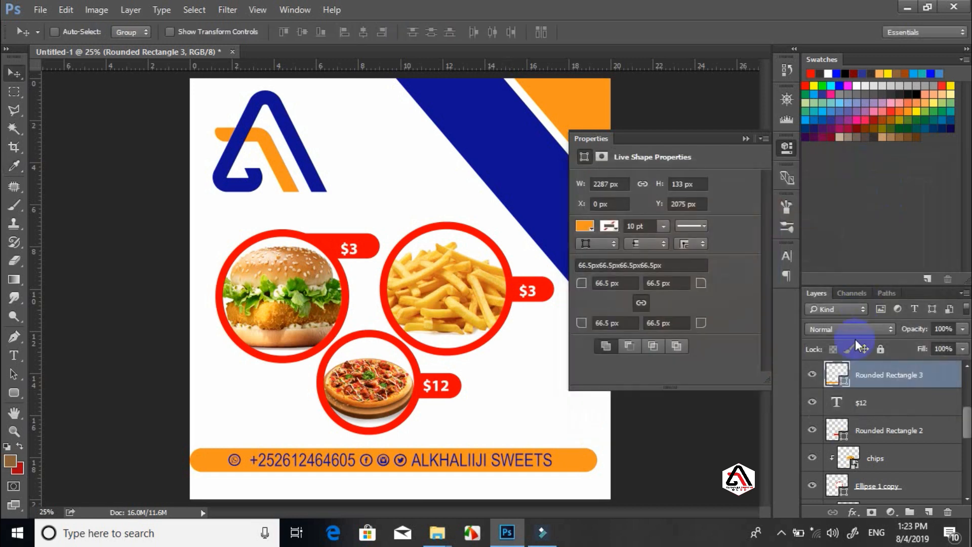
Recolour the phone number, social icons and ALKHALIIJI SWEETS white and commit the edit
click(838, 402)
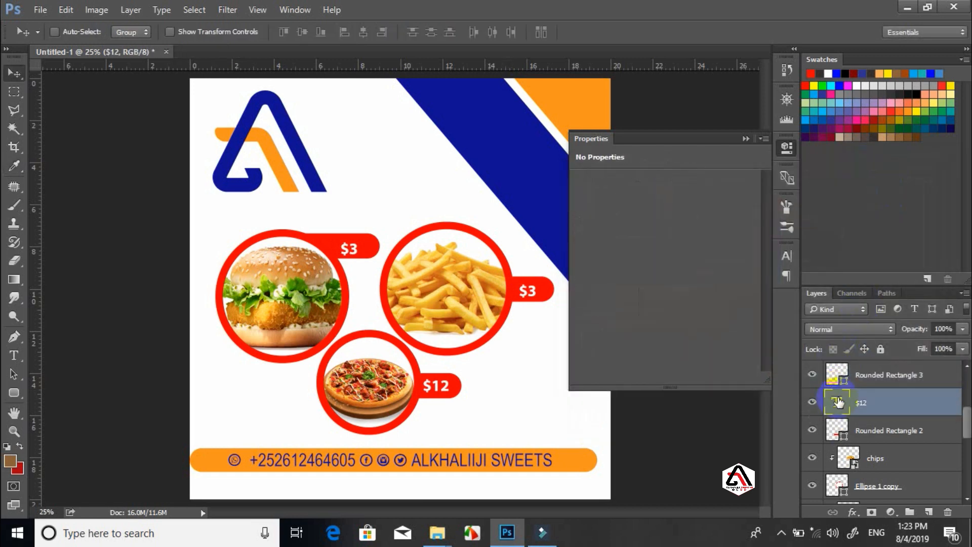
key(t)
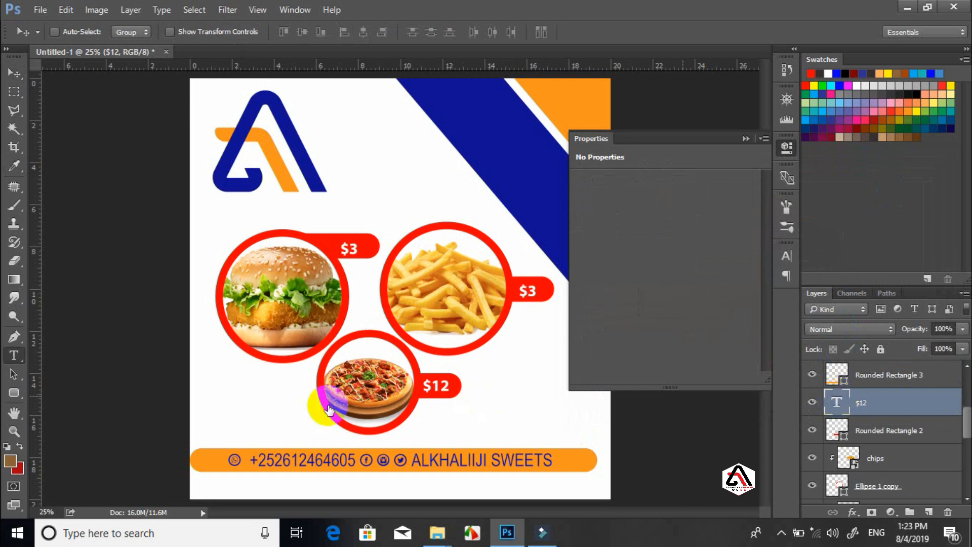
click(359, 462)
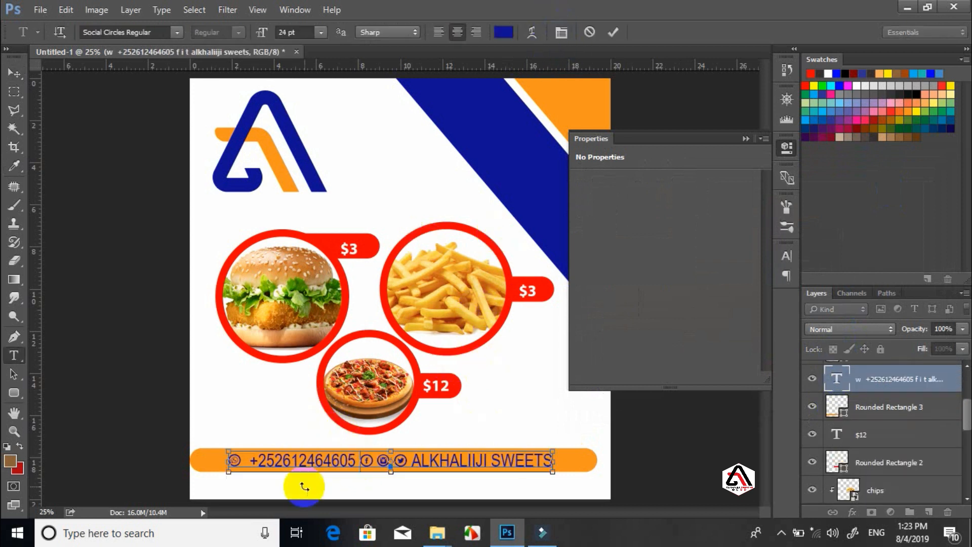
key(ctrl+a)
click(503, 33)
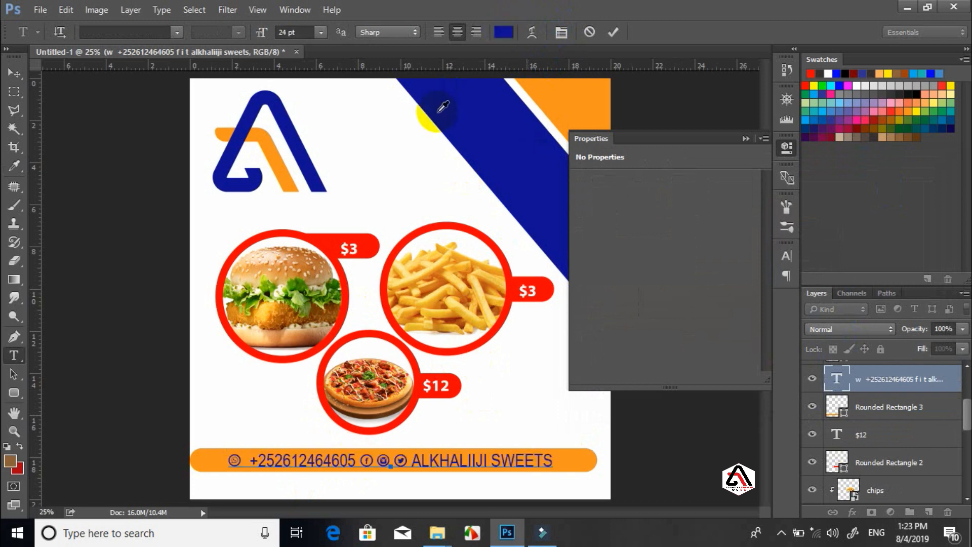
click(380, 148)
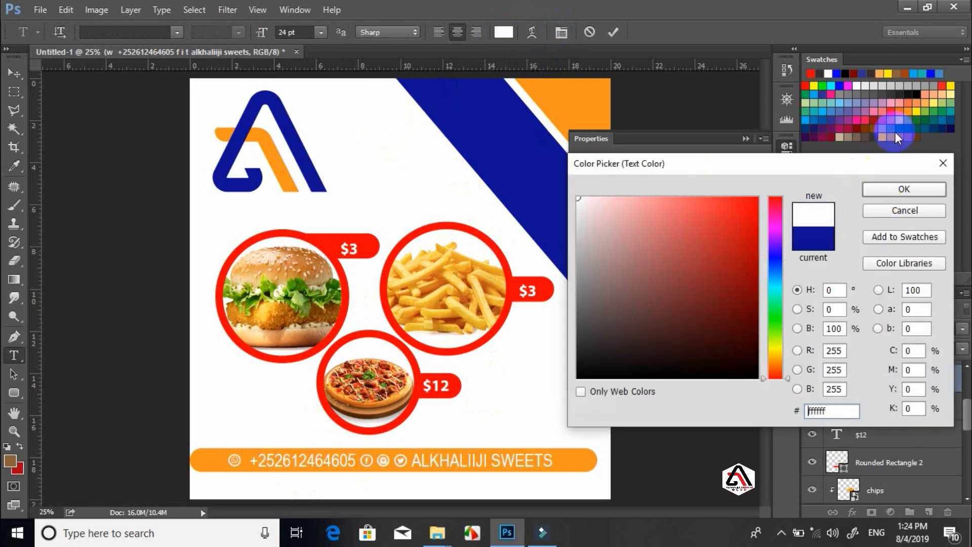
click(885, 189)
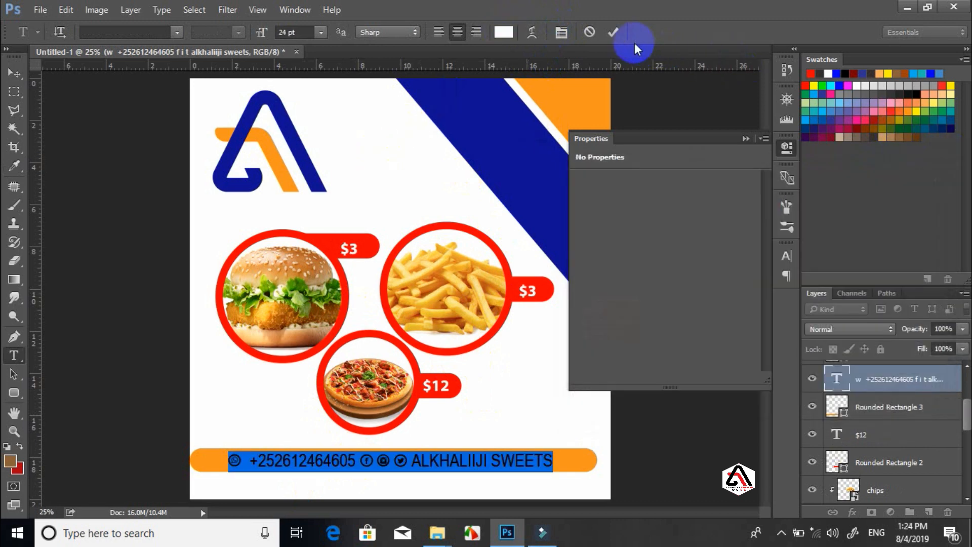
click(614, 32)
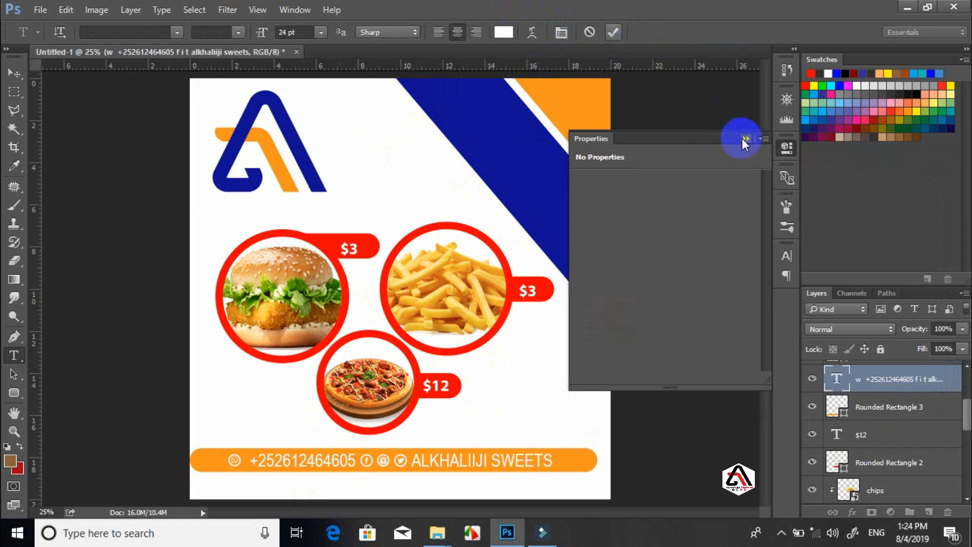
click(745, 139)
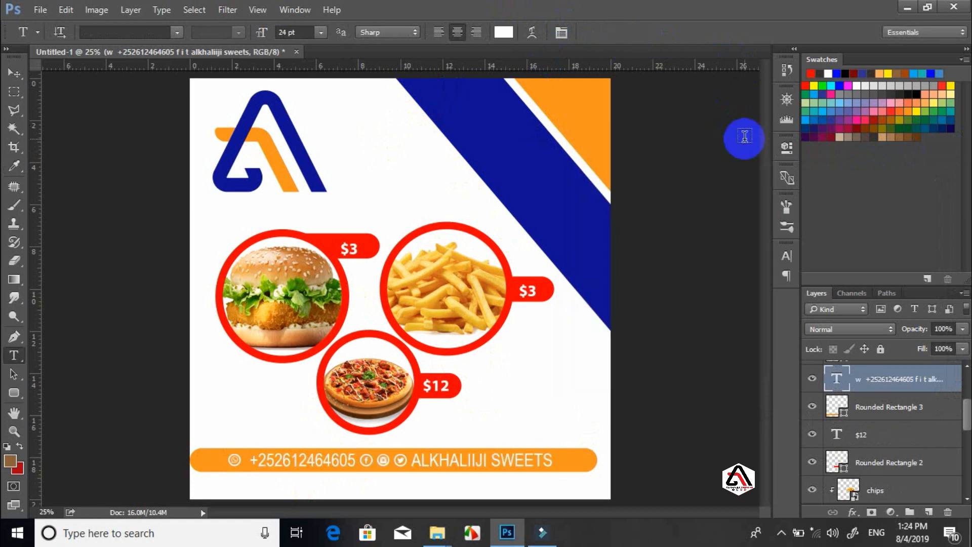
click(19, 72)
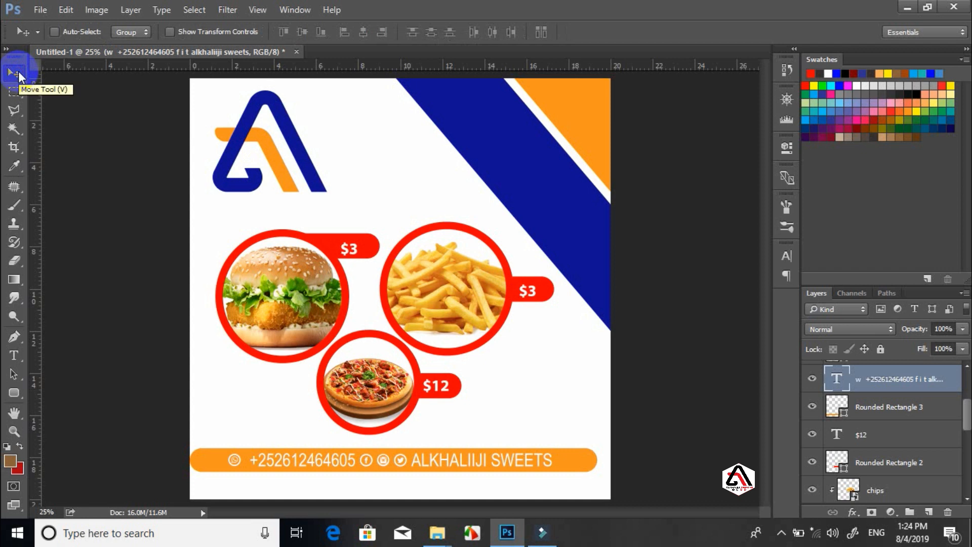